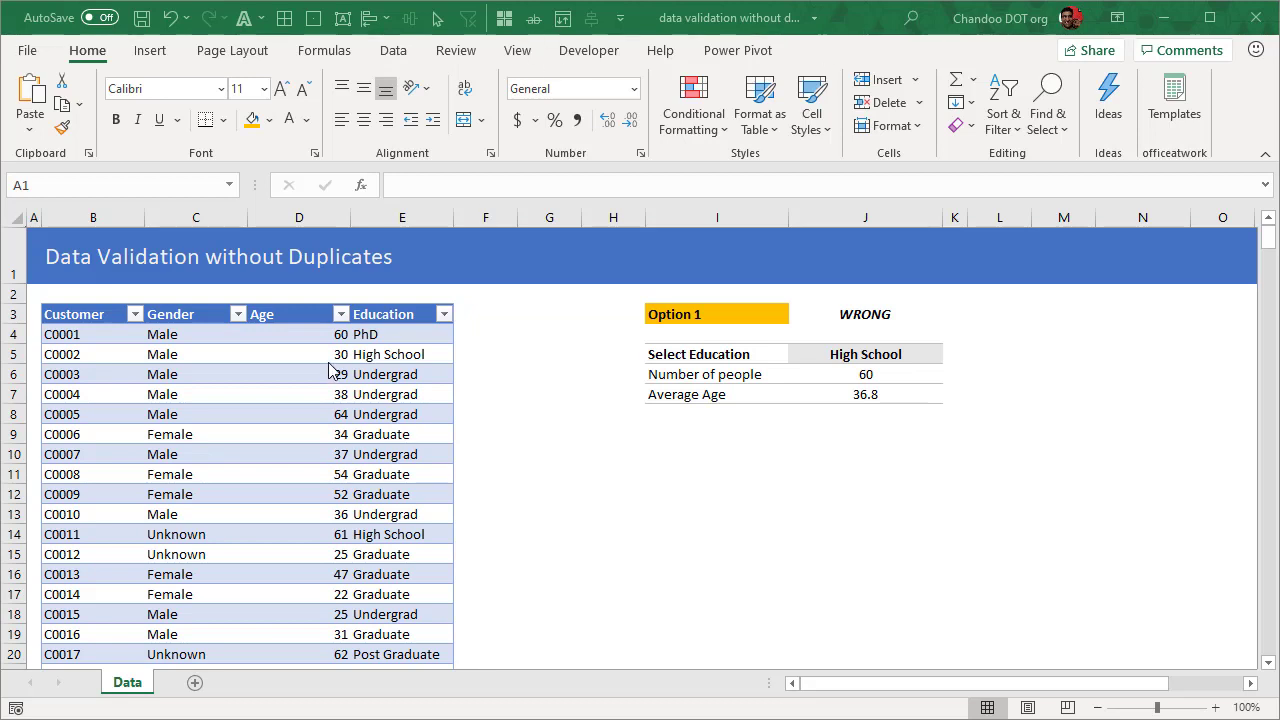
Inspect the Select Education cell J5 and the people and average-age formulas in J6 and J7
{"action": "left_click", "coordinate": [882, 360]}
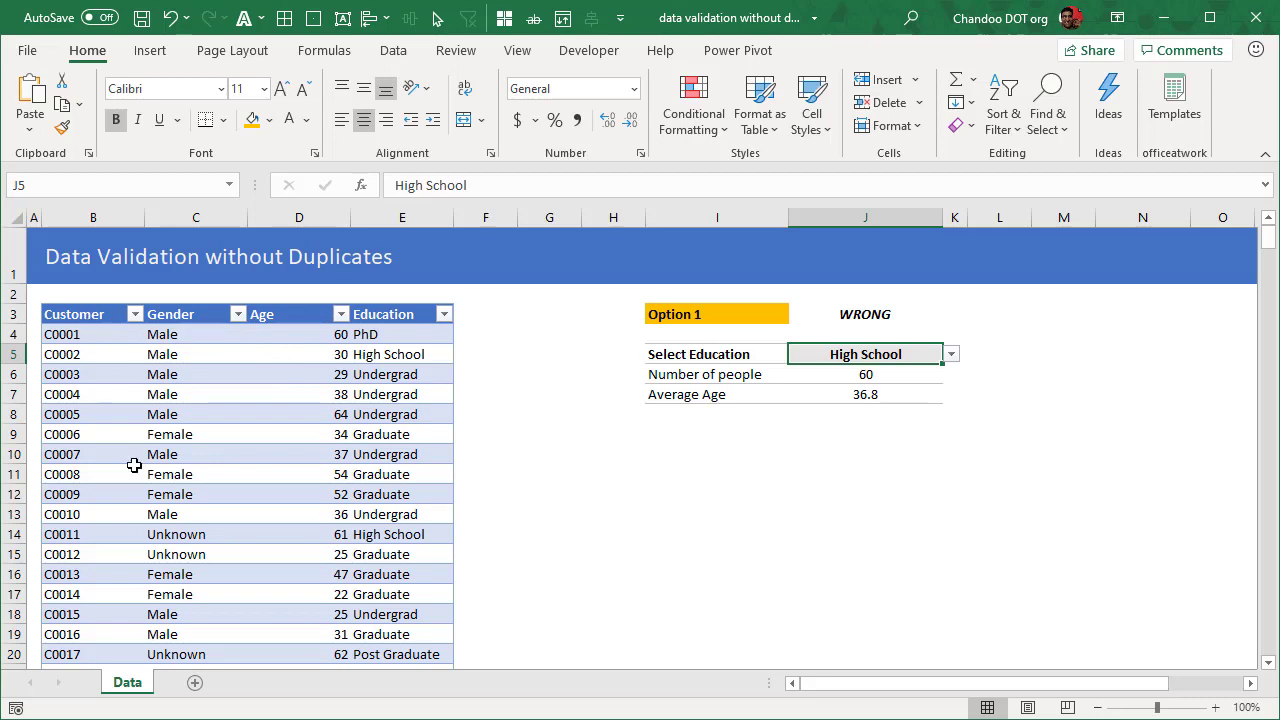
{"action": "scroll", "coordinate": [180, 457], "scroll_direction": "down", "scroll_amount": 1}
{"action": "scroll", "coordinate": [182, 458], "scroll_direction": "up", "scroll_amount": 1}
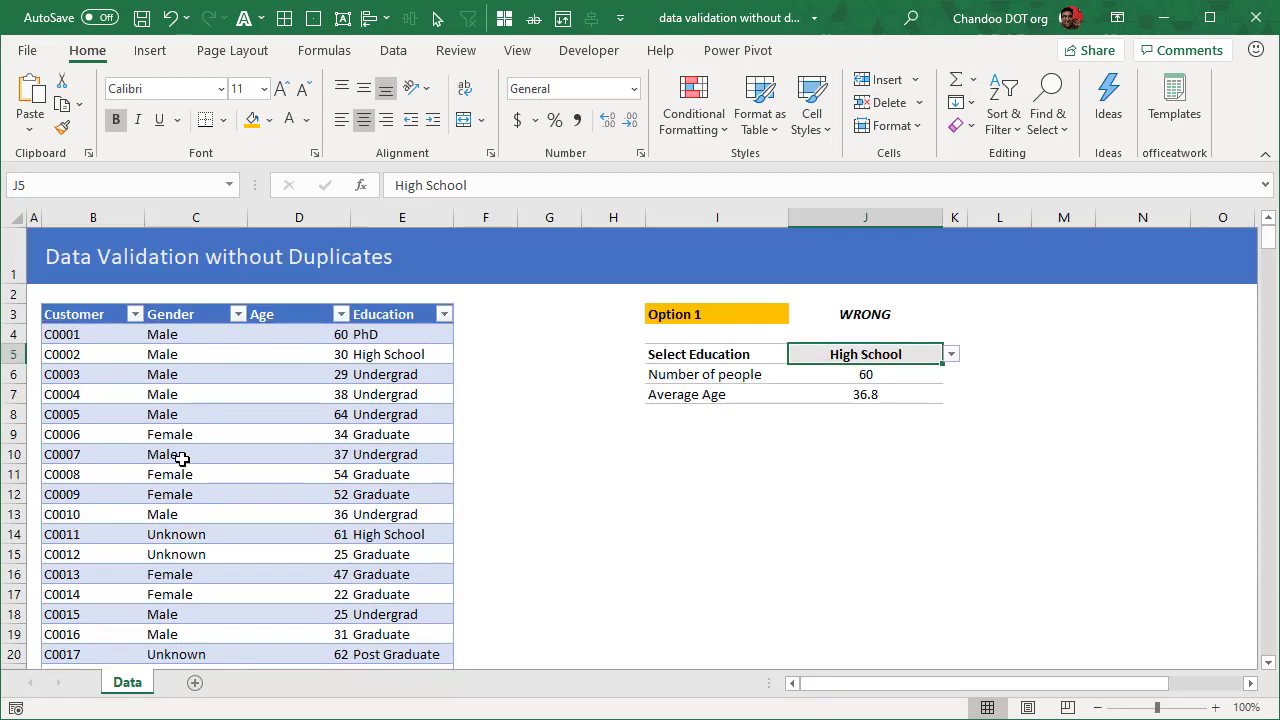
{"action": "left_click", "coordinate": [150, 396]}
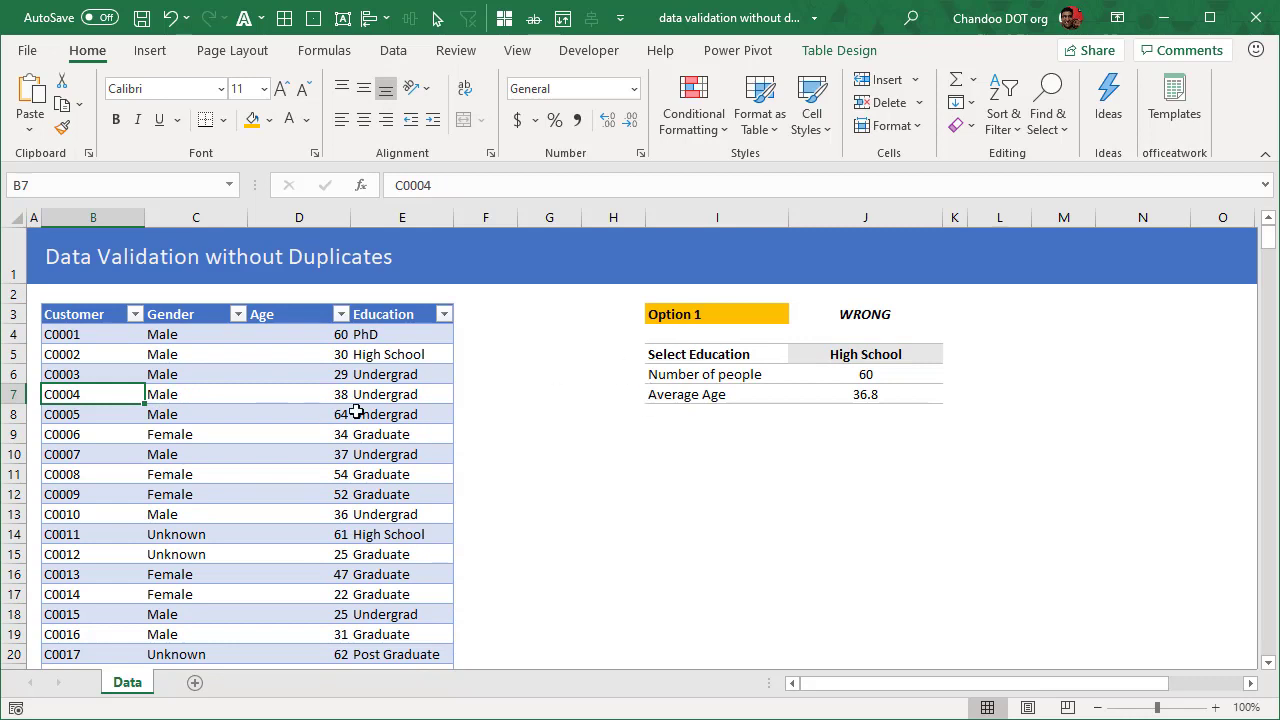
{"action": "left_click", "coordinate": [906, 364]}
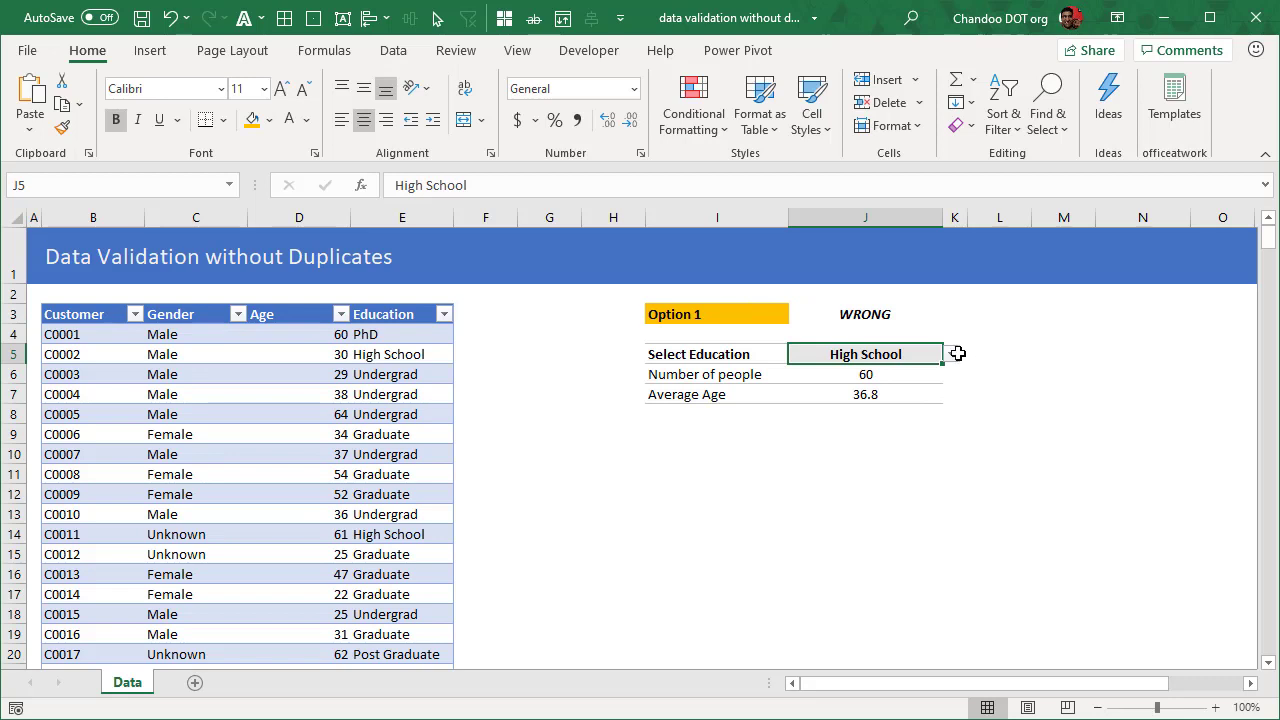
{"action": "left_click", "coordinate": [897, 378]}
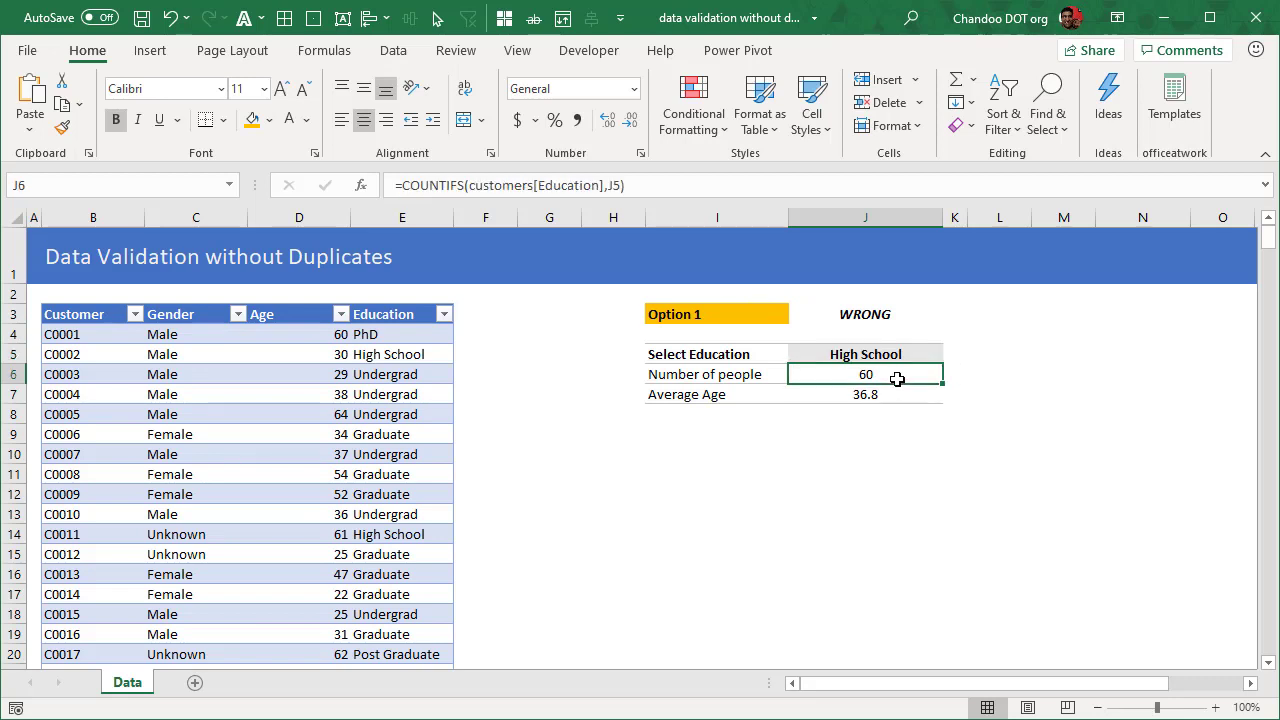
{"action": "left_click", "coordinate": [888, 397]}
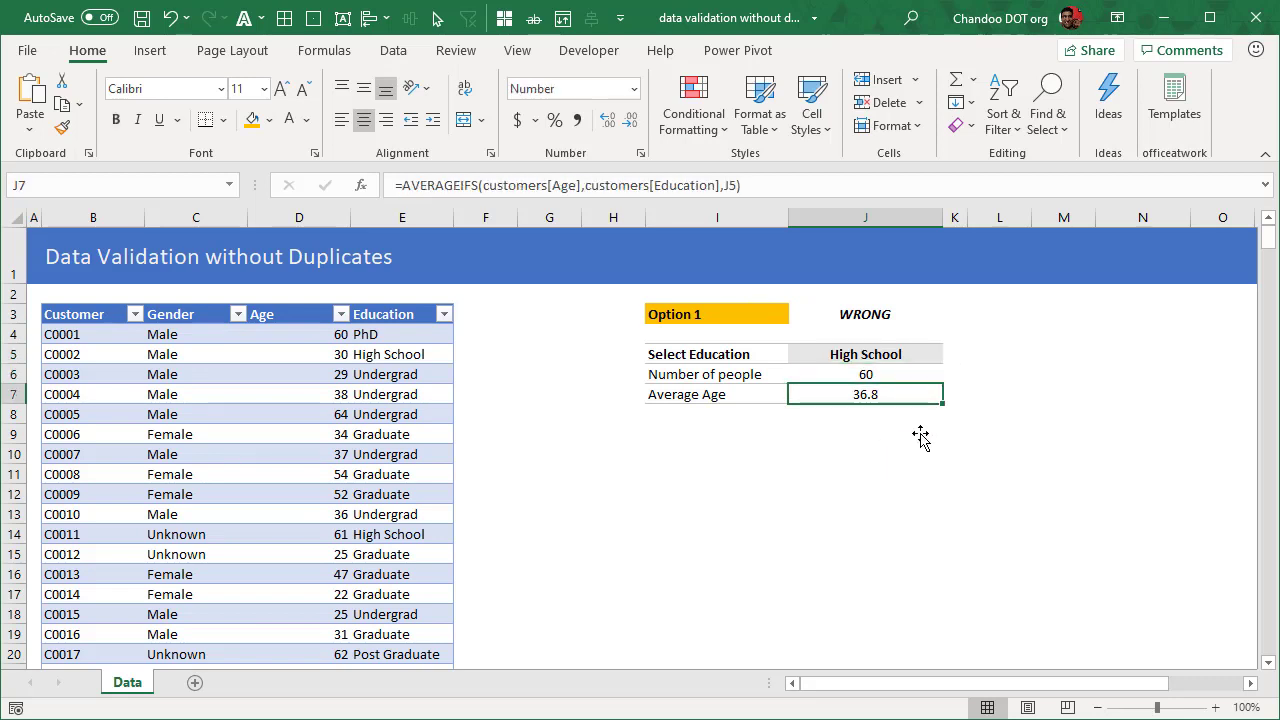
{"action": "left_click", "coordinate": [918, 353]}
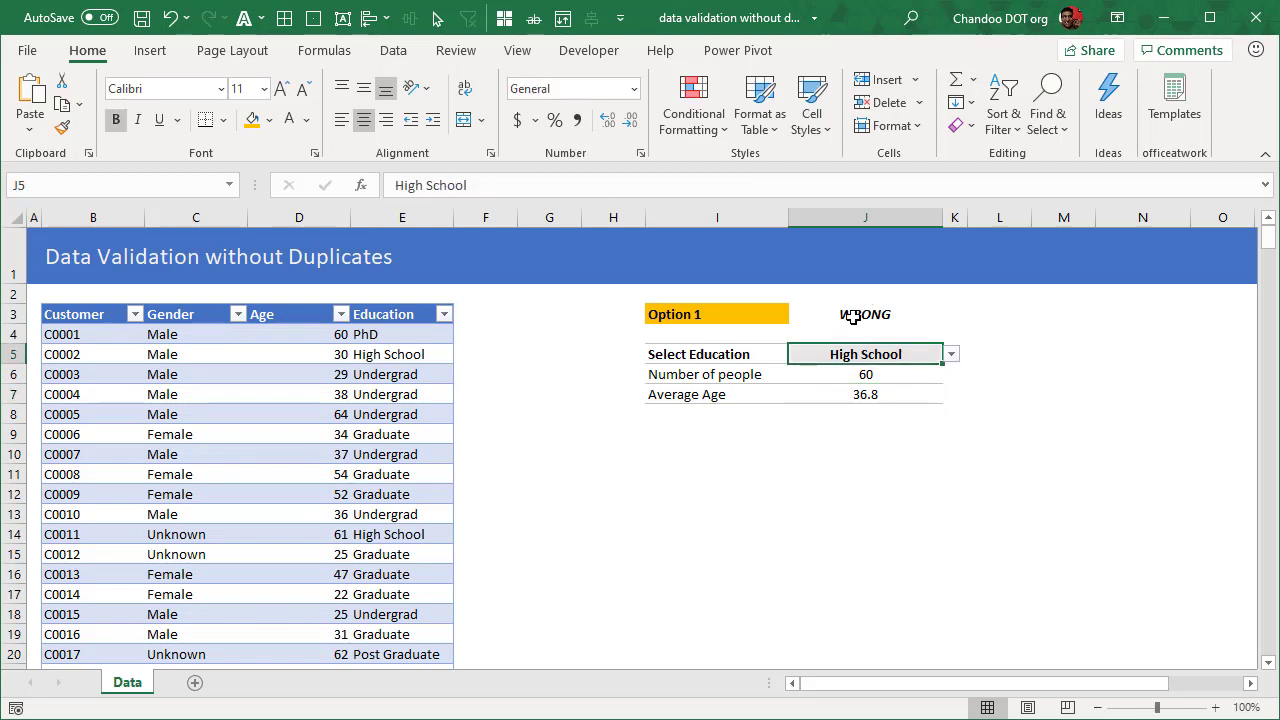
Choose Graduate in J5, giving 98 people with an average age of 41.2
{"action": "left_click", "coordinate": [953, 356]}
{"action": "left_click", "coordinate": [880, 438]}
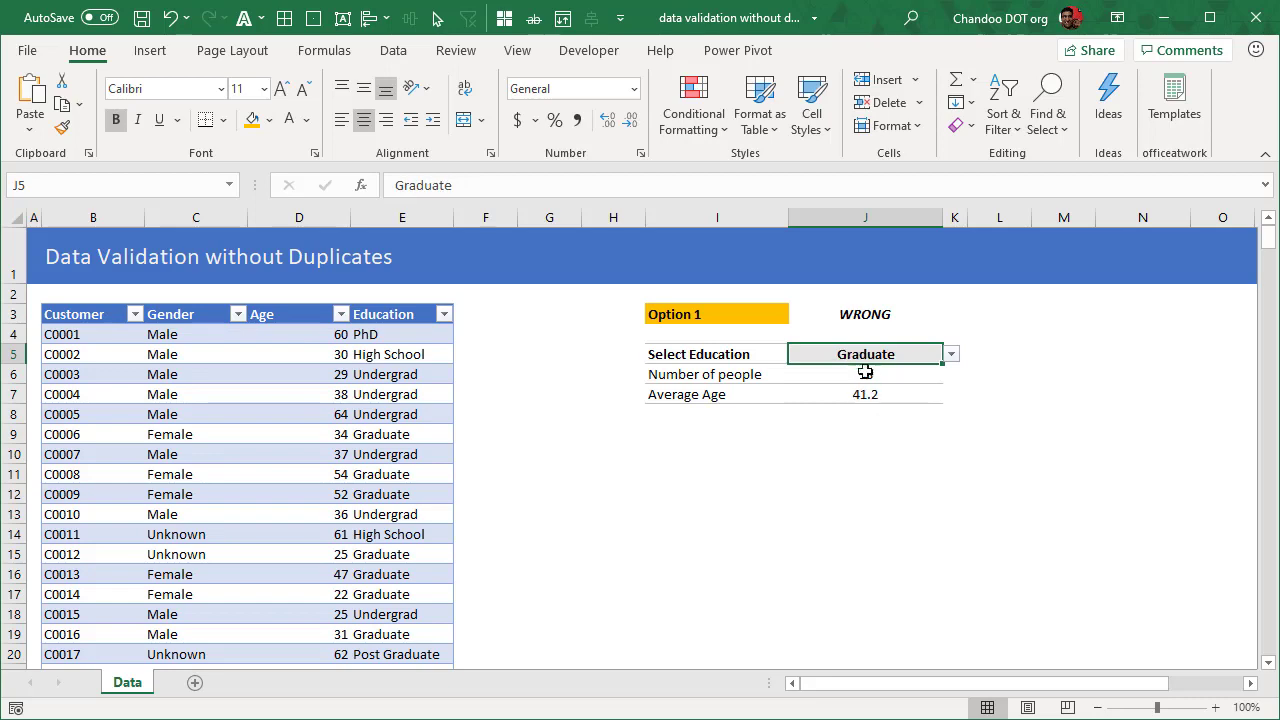
{"action": "left_click", "coordinate": [880, 376]}
{"action": "left_click", "coordinate": [882, 393]}
Reopen J5's education list to show its repeated entries, then close it unchanged
{"action": "left_click", "coordinate": [923, 352]}
{"action": "left_click", "coordinate": [952, 356]}
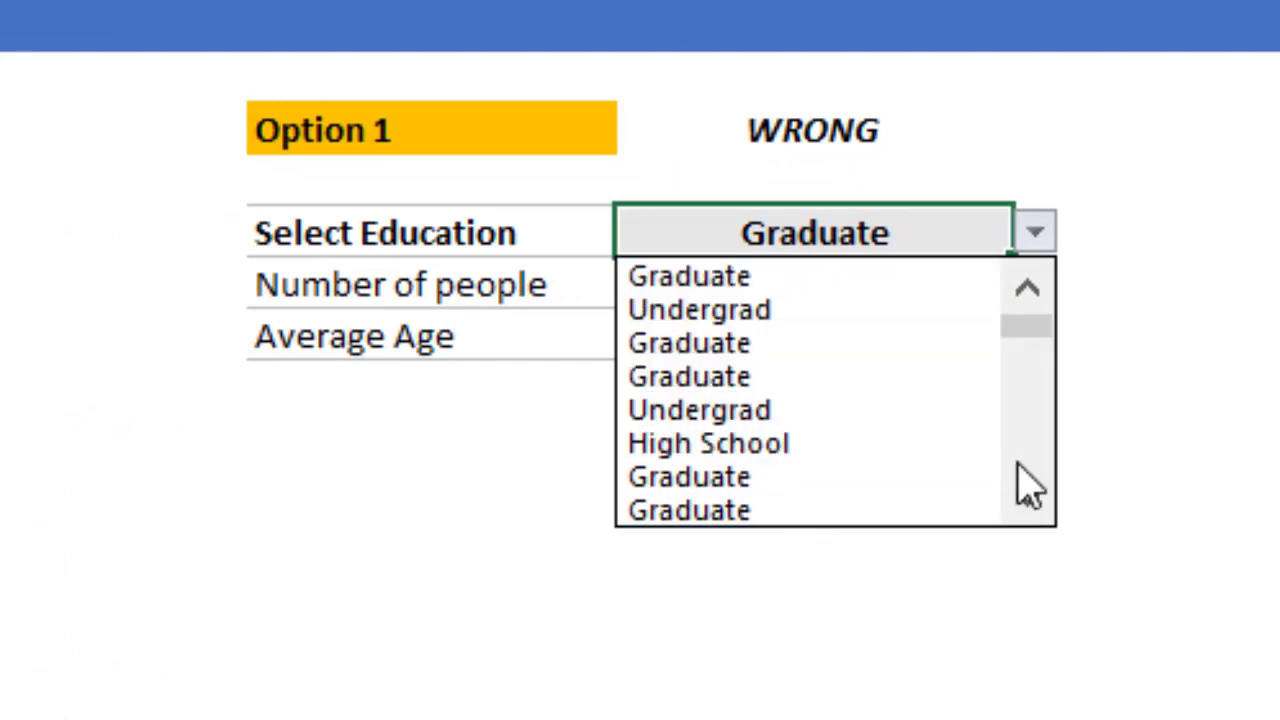
{"action": "scroll", "coordinate": [1035, 385], "scroll_direction": "down", "scroll_amount": 5}
{"action": "key", "text": "Escape"}
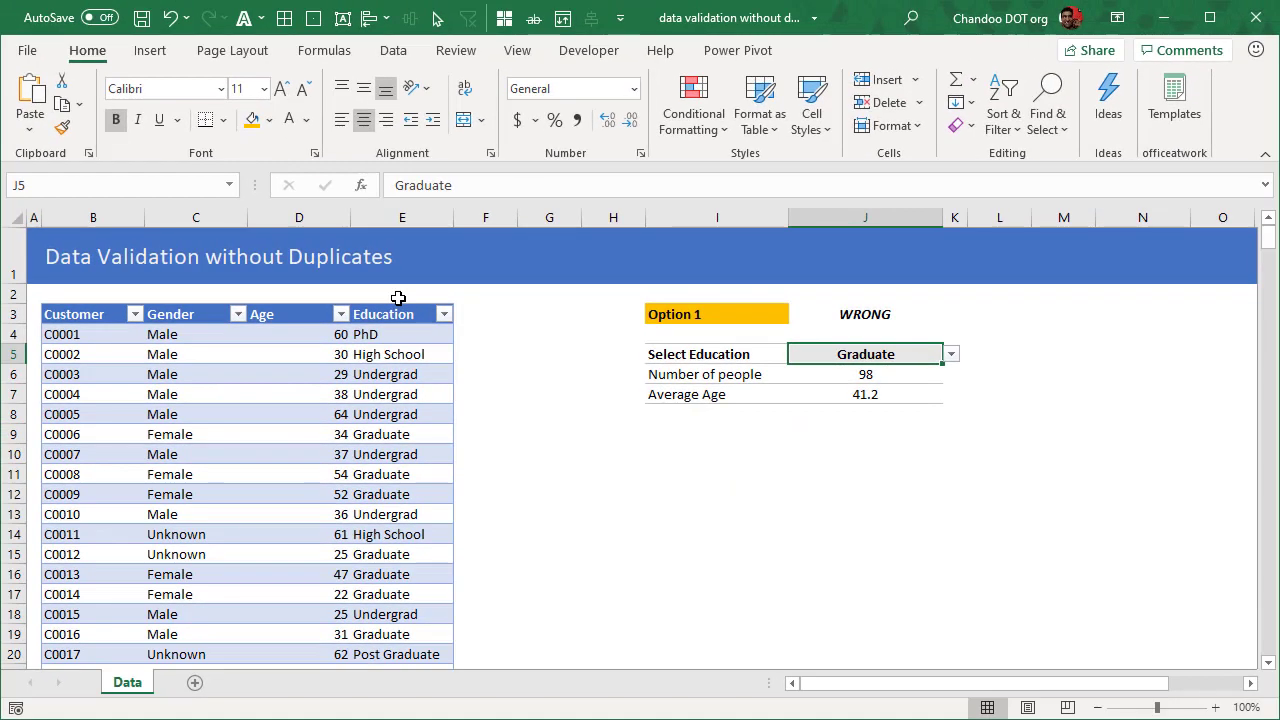
{"action": "left_click", "coordinate": [393, 305]}
{"action": "scroll", "coordinate": [418, 480], "scroll_direction": "down", "scroll_amount": 6}
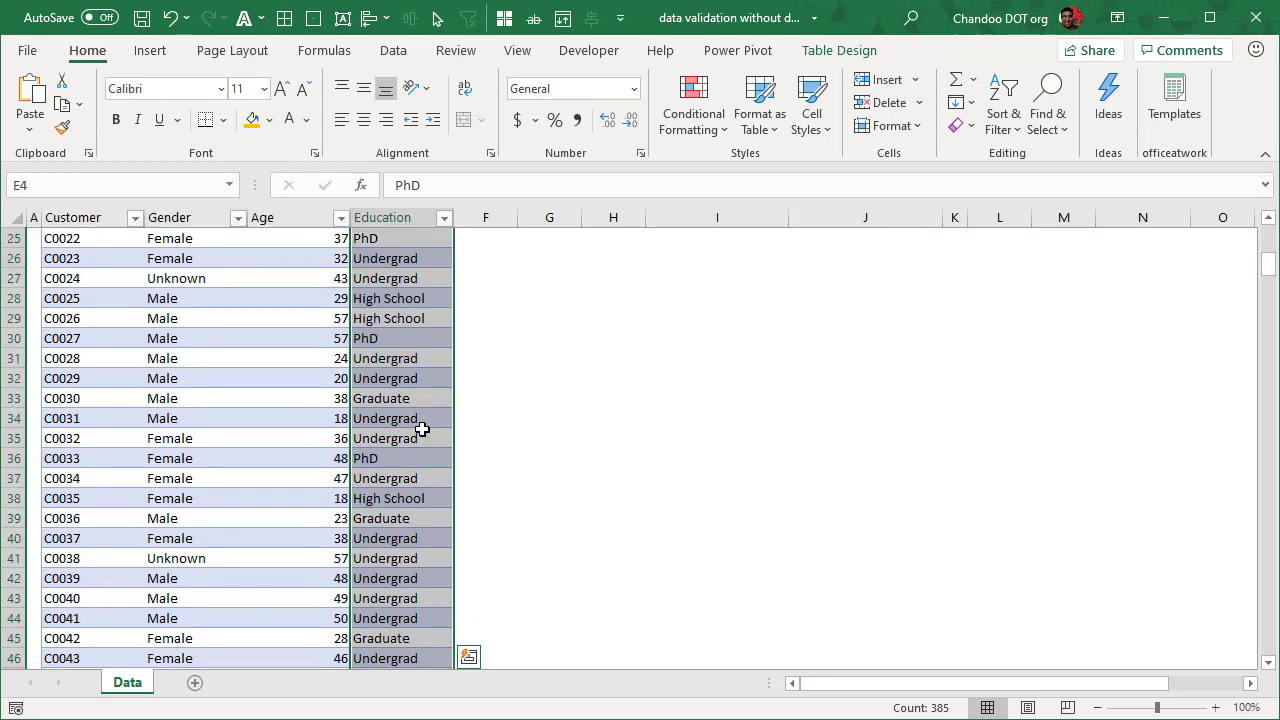
{"action": "scroll", "coordinate": [423, 423], "scroll_direction": "up", "scroll_amount": 6}
{"action": "left_click_drag", "start_coordinate": [1268, 240], "coordinate": [1263, 214]}
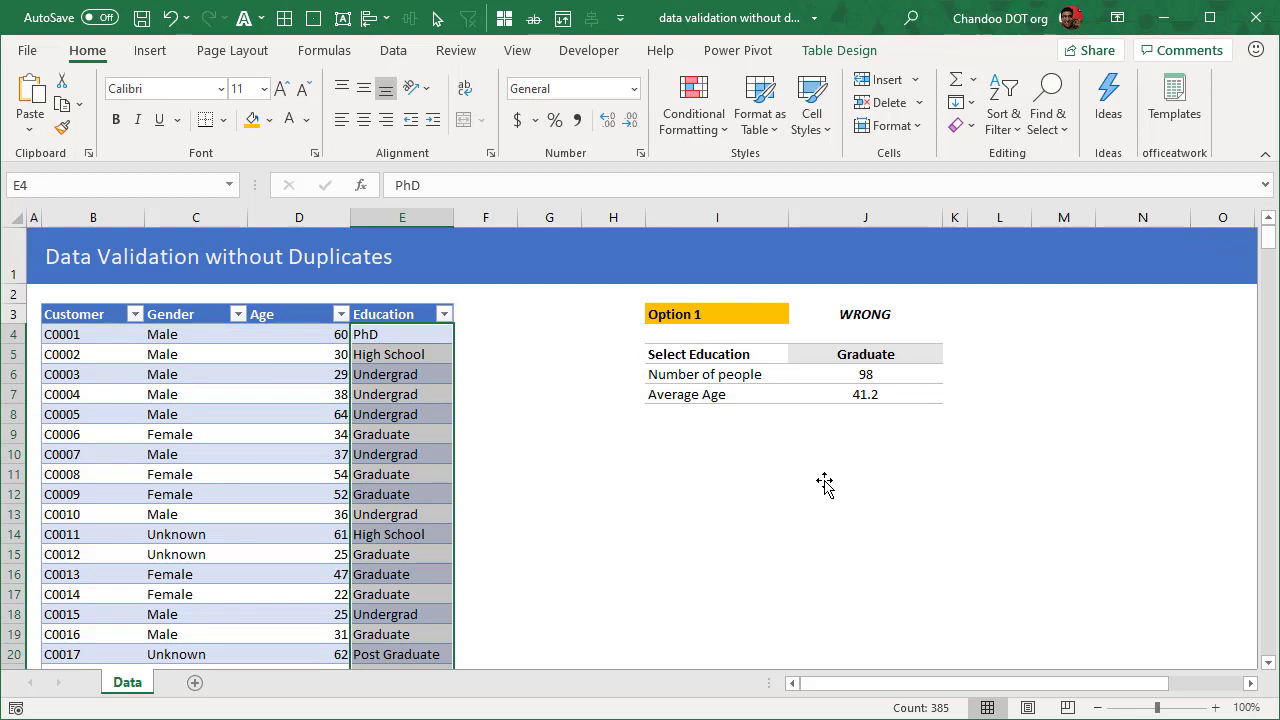
{"action": "left_click", "coordinate": [573, 329]}
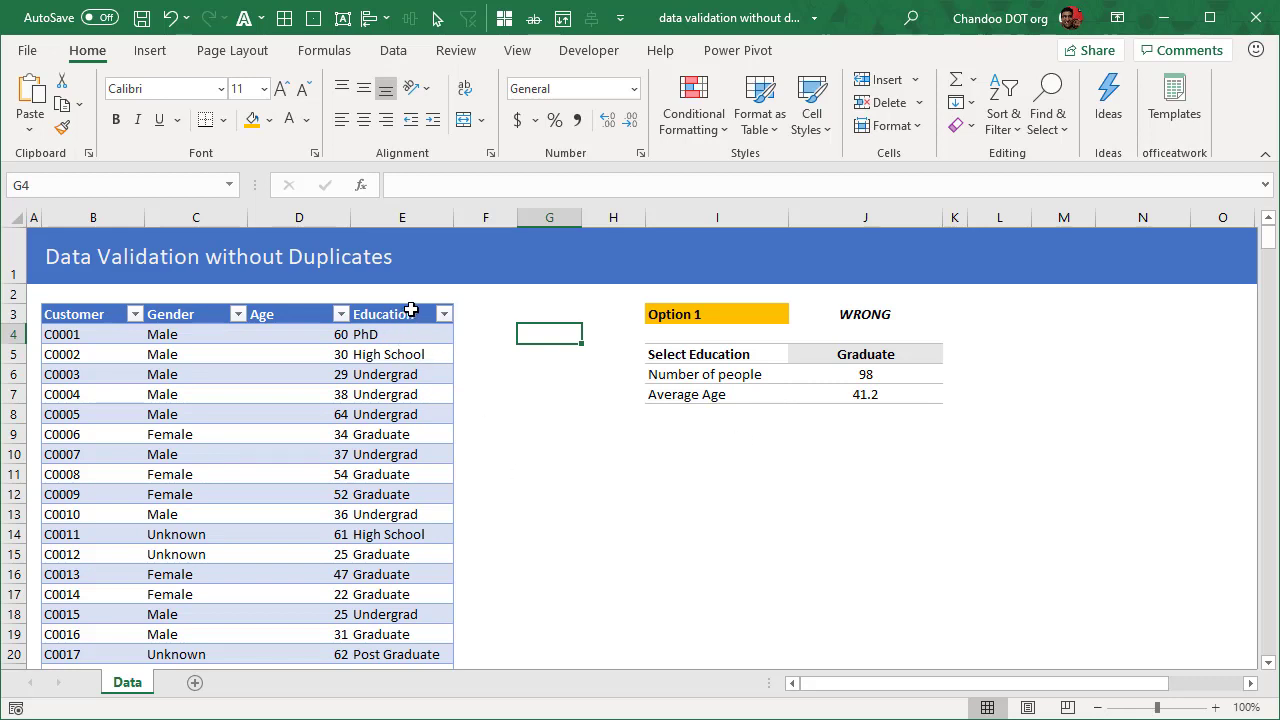
Add List data validation to N5 with source =$E$4:$E$388 from the Education column
{"action": "left_click", "coordinate": [1107, 355]}
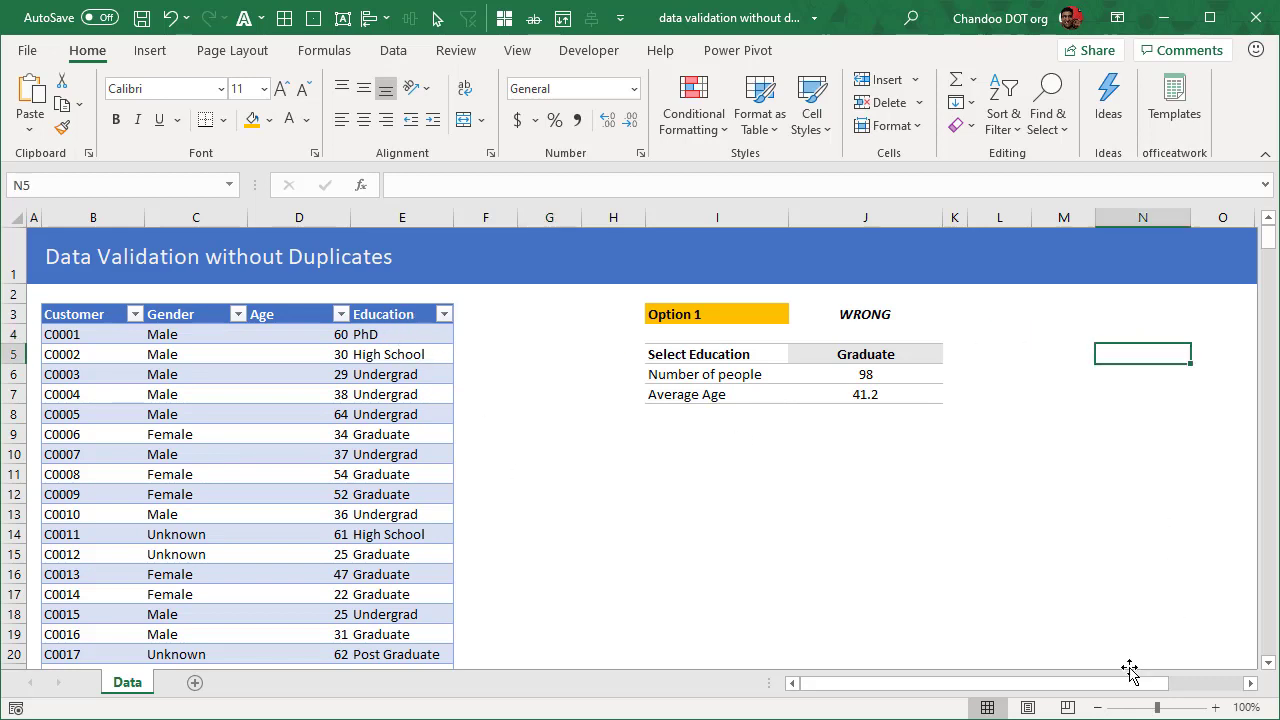
{"action": "left_click_drag", "start_coordinate": [1135, 686], "coordinate": [1220, 688]}
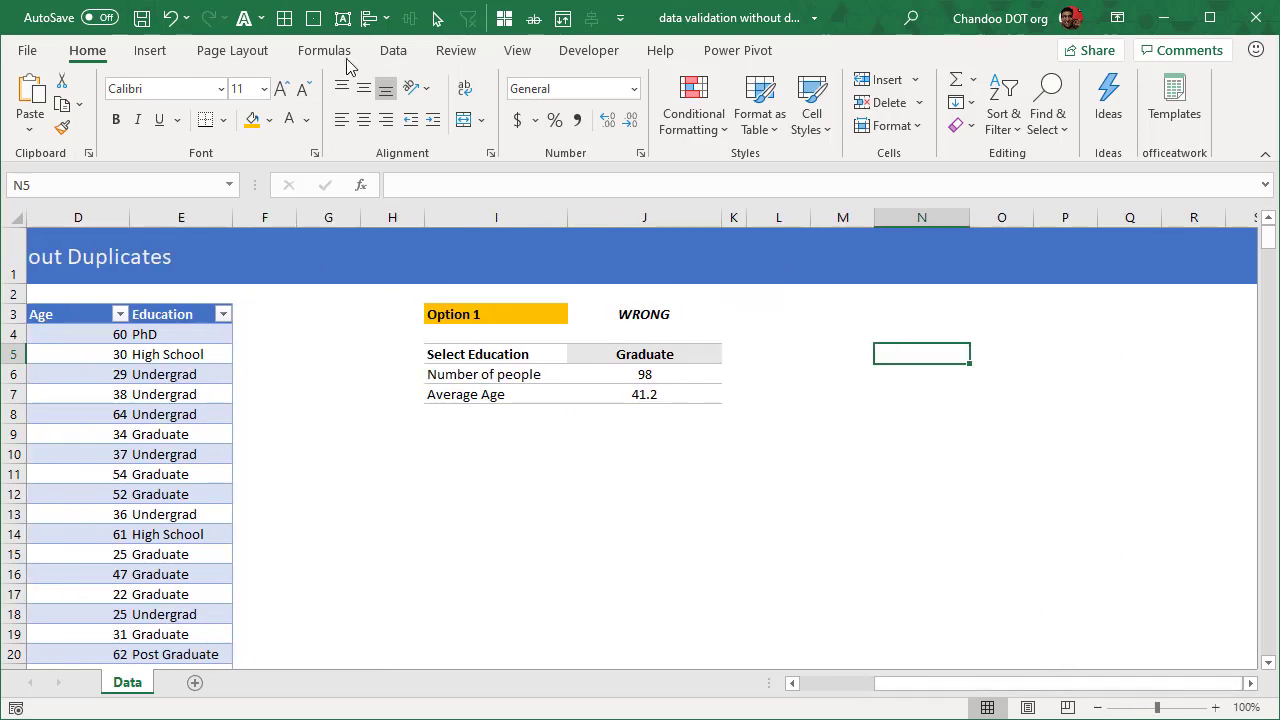
{"action": "left_click", "coordinate": [393, 50]}
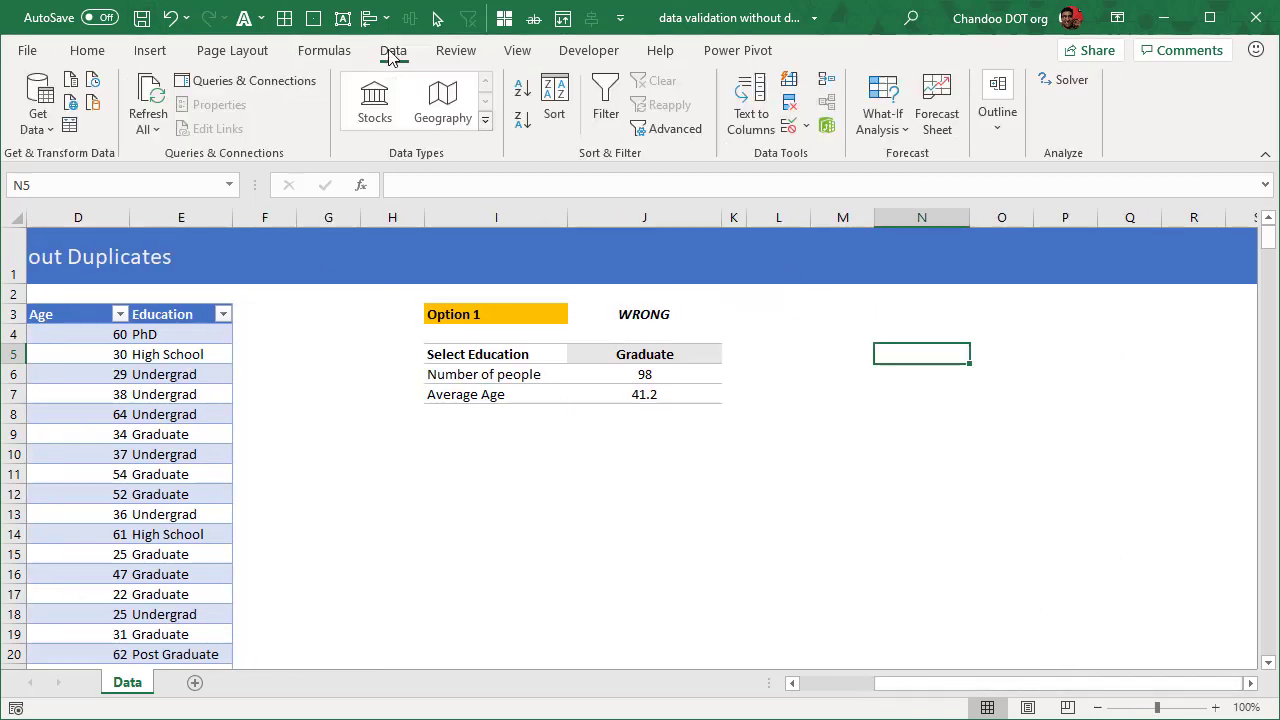
{"action": "left_click", "coordinate": [790, 130]}
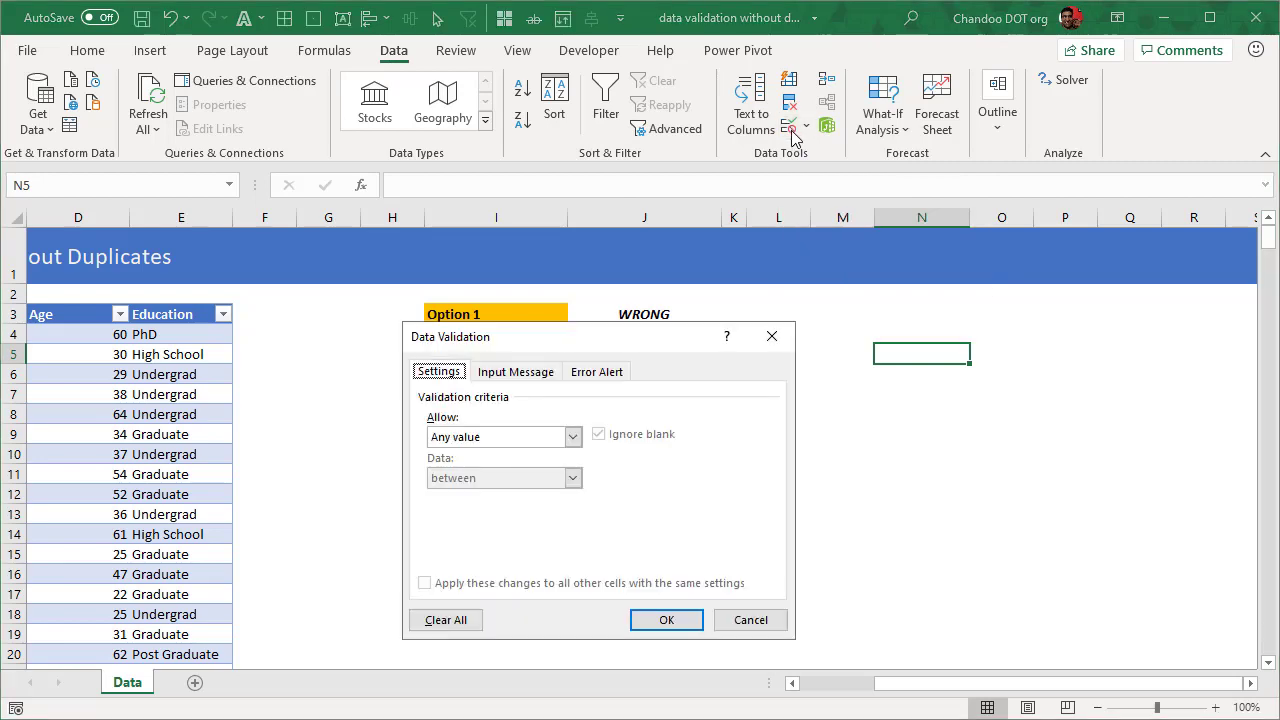
{"action": "left_click", "coordinate": [530, 447]}
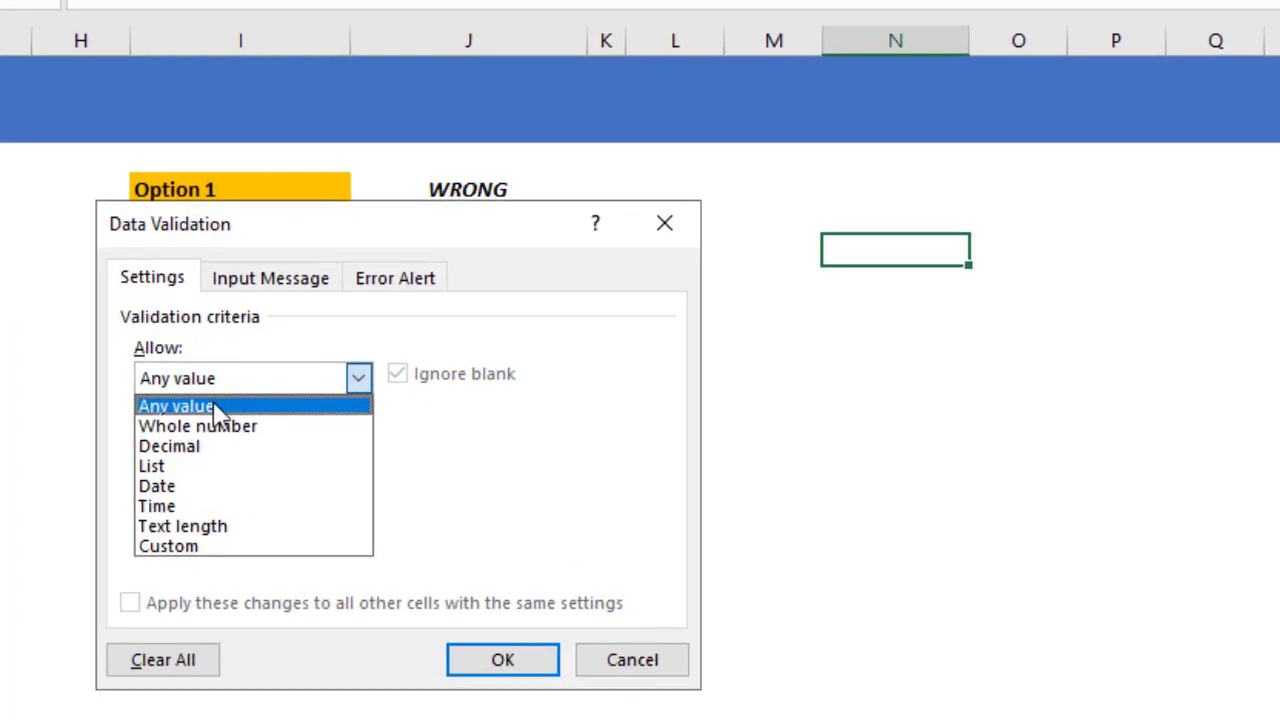
{"action": "left_click", "coordinate": [520, 495]}
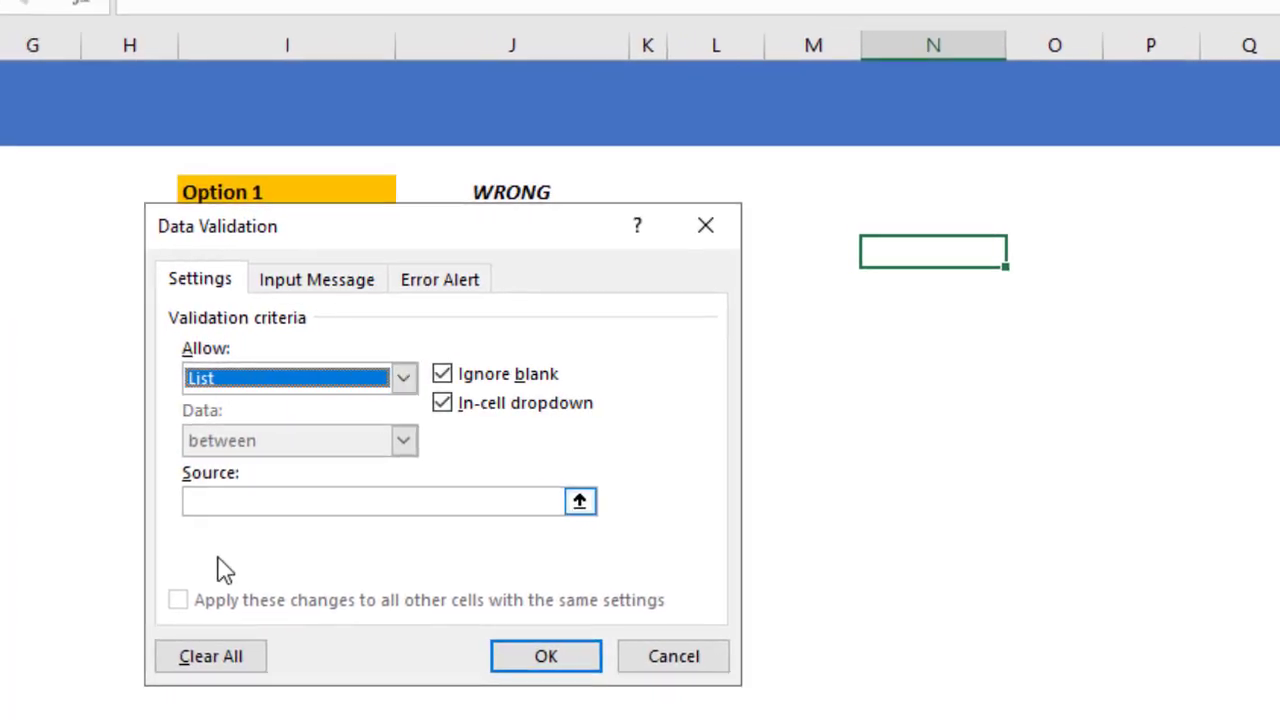
{"action": "left_click", "coordinate": [190, 503]}
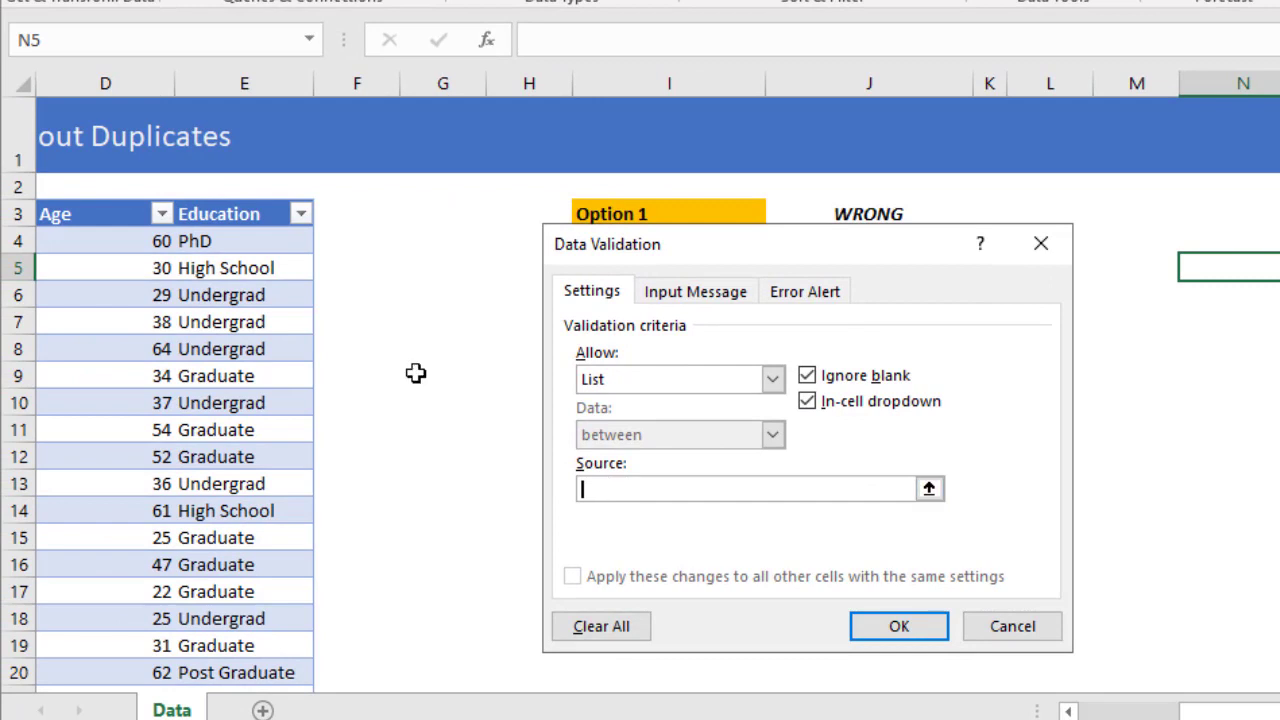
{"action": "left_click", "coordinate": [245, 203]}
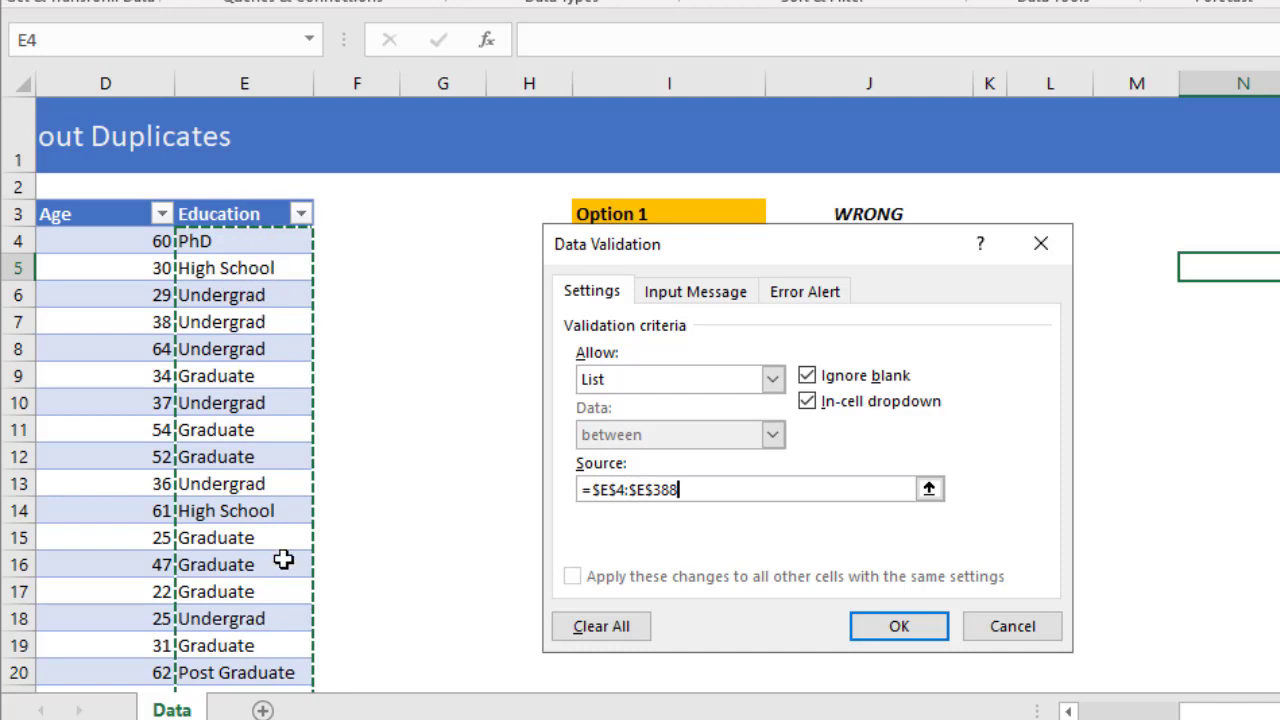
{"action": "left_click", "coordinate": [914, 630]}
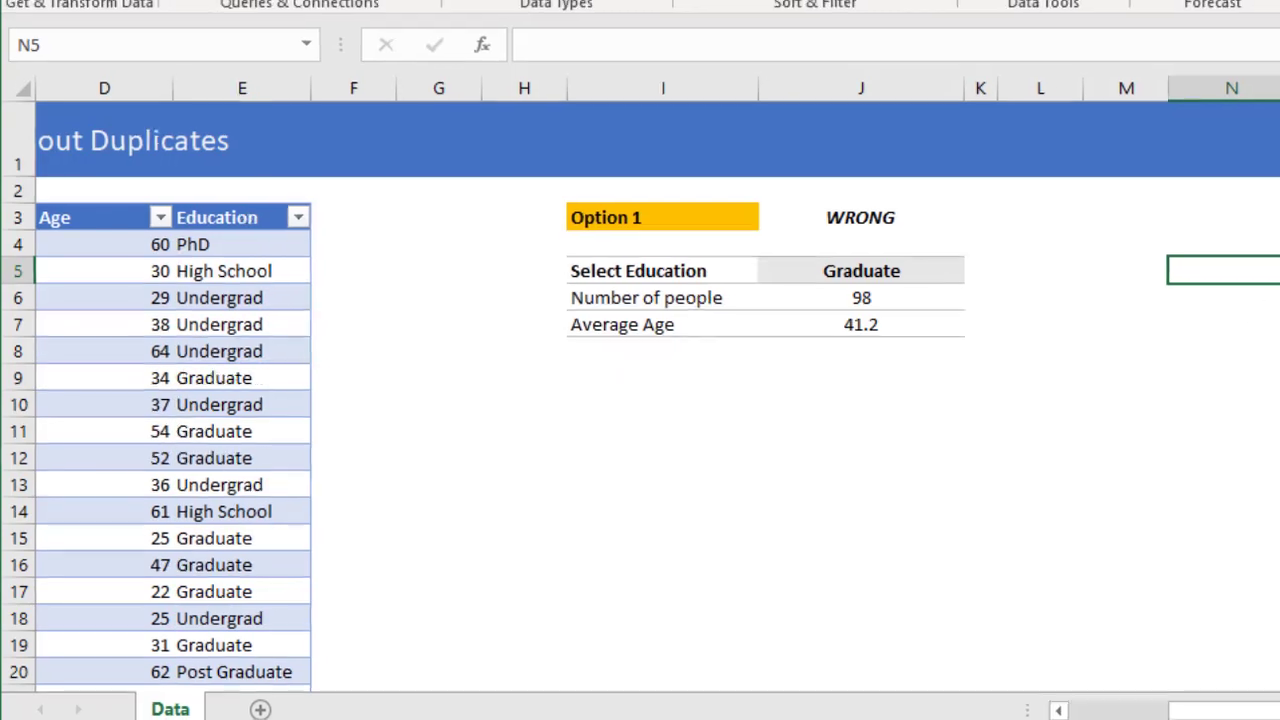
Test N5's new list by picking Undergrad, then clear the cell
{"action": "key", "text": "alt+Down"}
{"action": "scroll", "coordinate": [1173, 386], "scroll_direction": "down", "scroll_amount": 5}
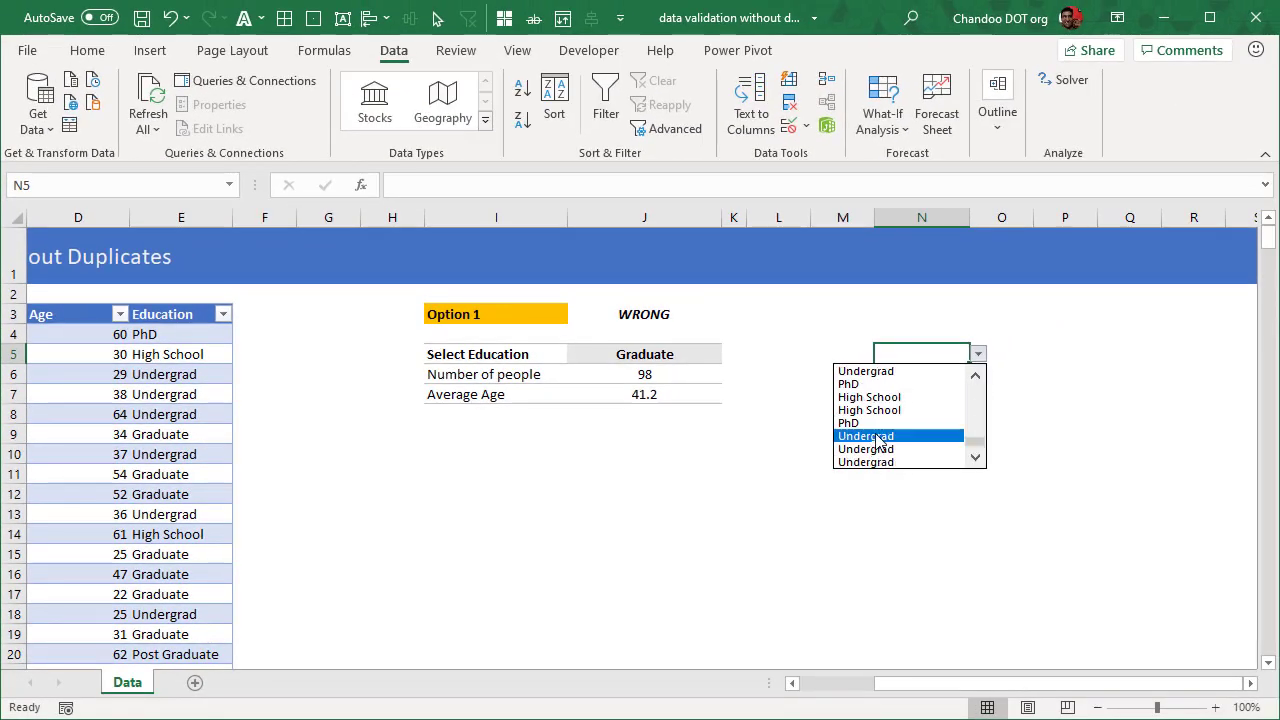
{"action": "left_click", "coordinate": [878, 437]}
{"action": "left_click", "coordinate": [978, 354]}
{"action": "left_click", "coordinate": [914, 460]}
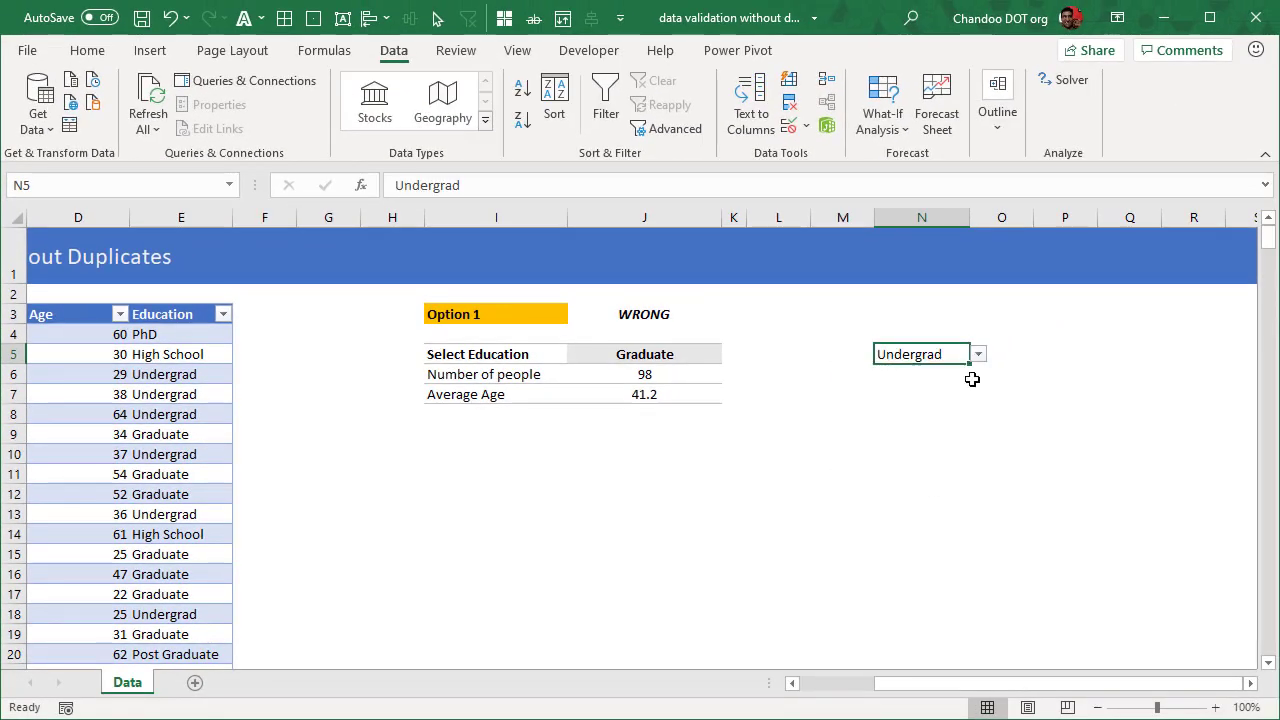
{"action": "left_click", "coordinate": [978, 354]}
{"action": "left_click", "coordinate": [975, 354]}
{"action": "key", "text": "Delete"}
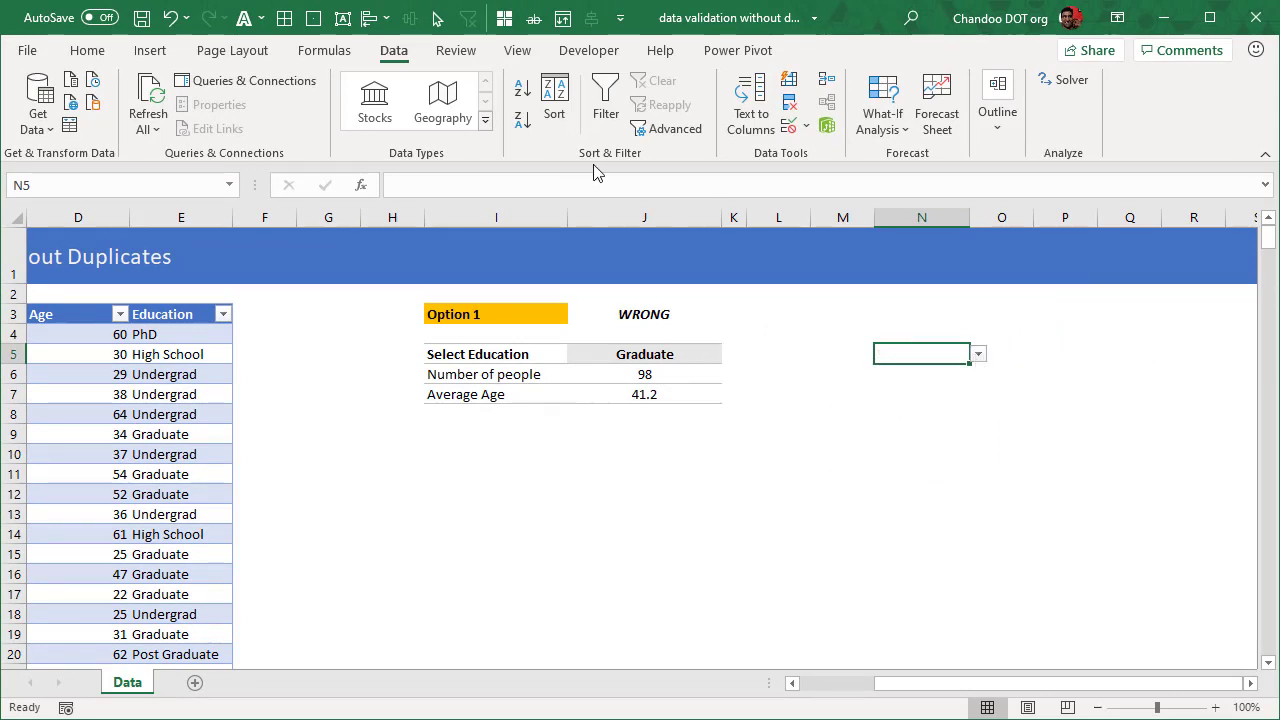
Reset N5's data validation to Any value, removing its dropdown list
{"action": "left_click", "coordinate": [806, 129]}
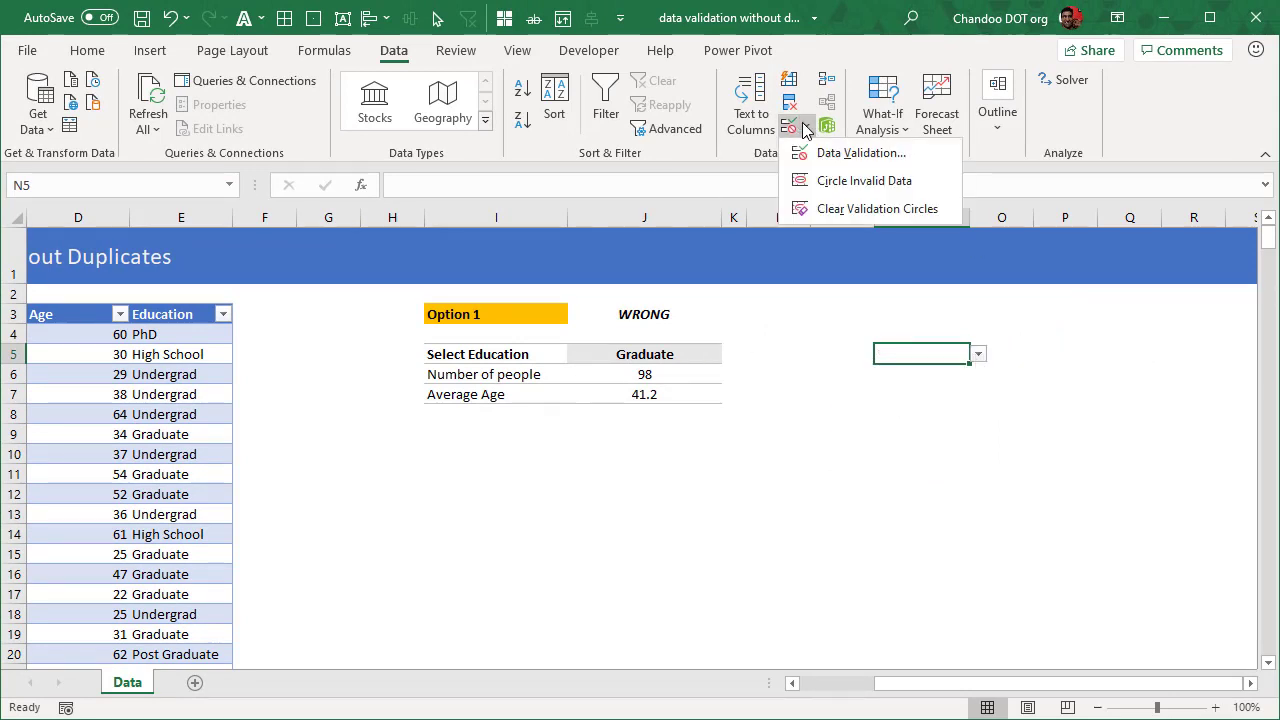
{"action": "left_click", "coordinate": [789, 128]}
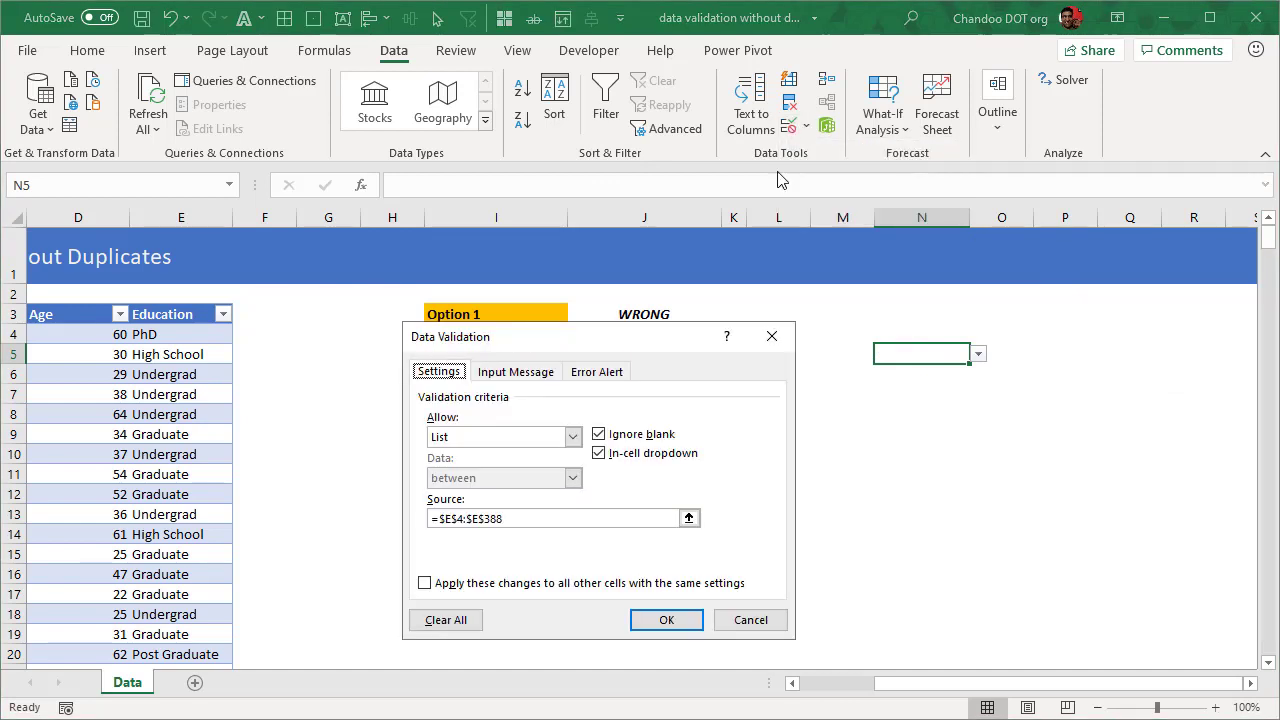
{"action": "left_click", "coordinate": [572, 437]}
{"action": "left_click", "coordinate": [470, 455]}
{"action": "left_click", "coordinate": [661, 622]}
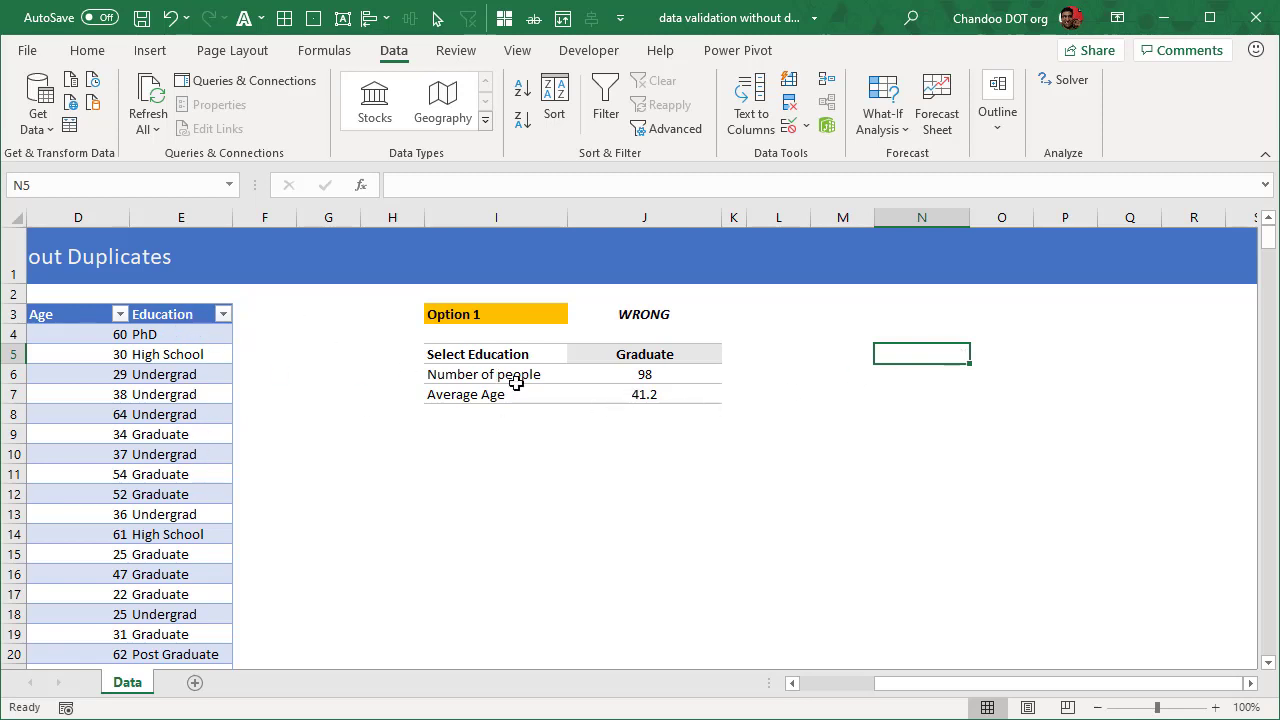
{"action": "left_click", "coordinate": [335, 51]}
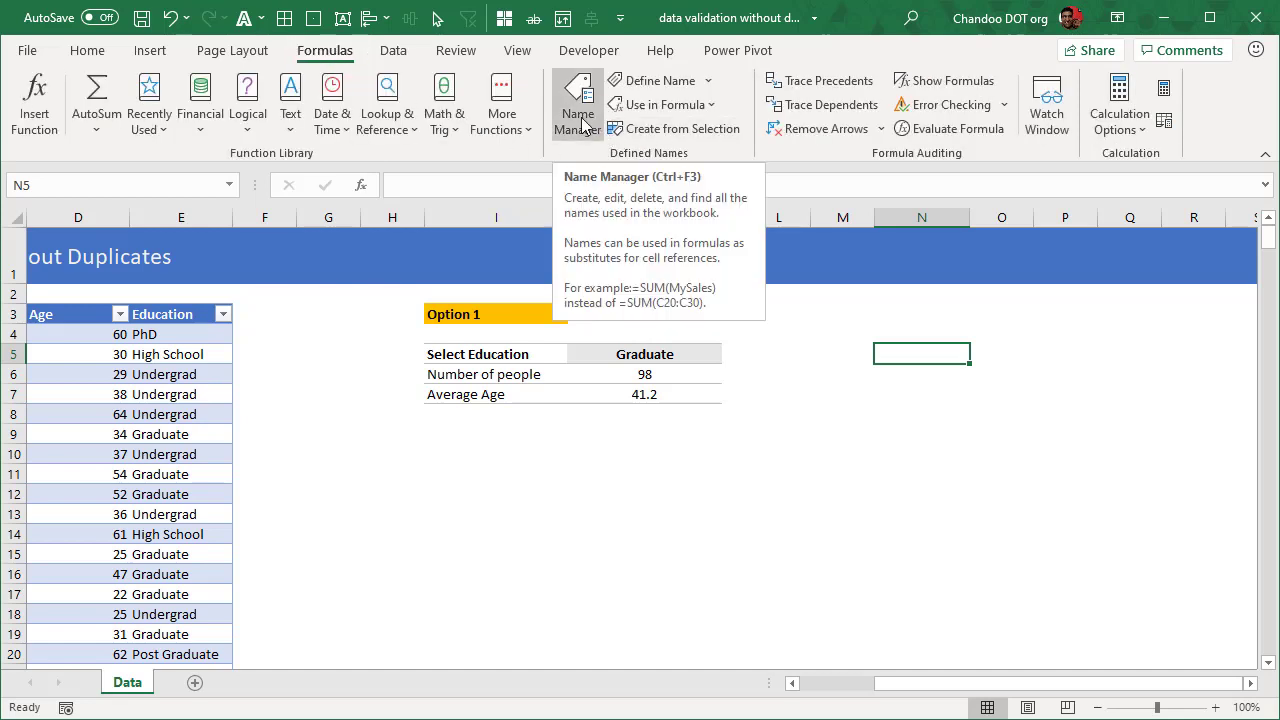
{"action": "left_click", "coordinate": [189, 304]}
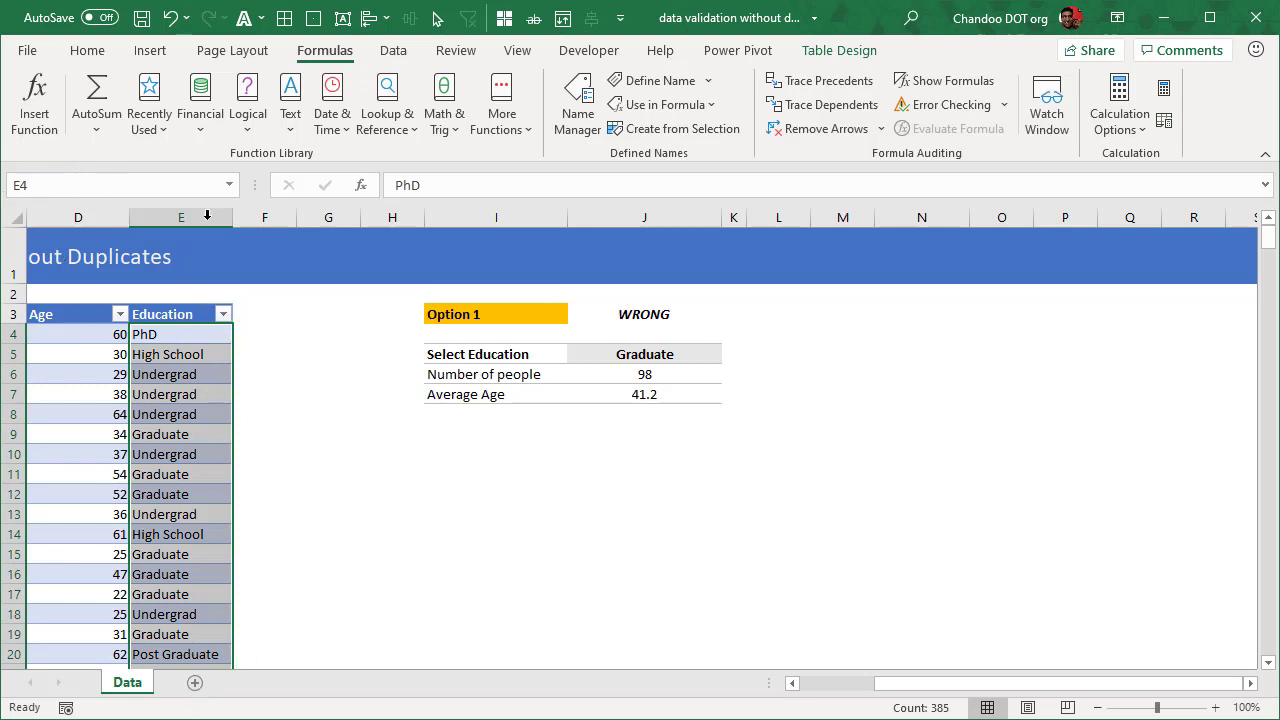
{"action": "left_click", "coordinate": [229, 185]}
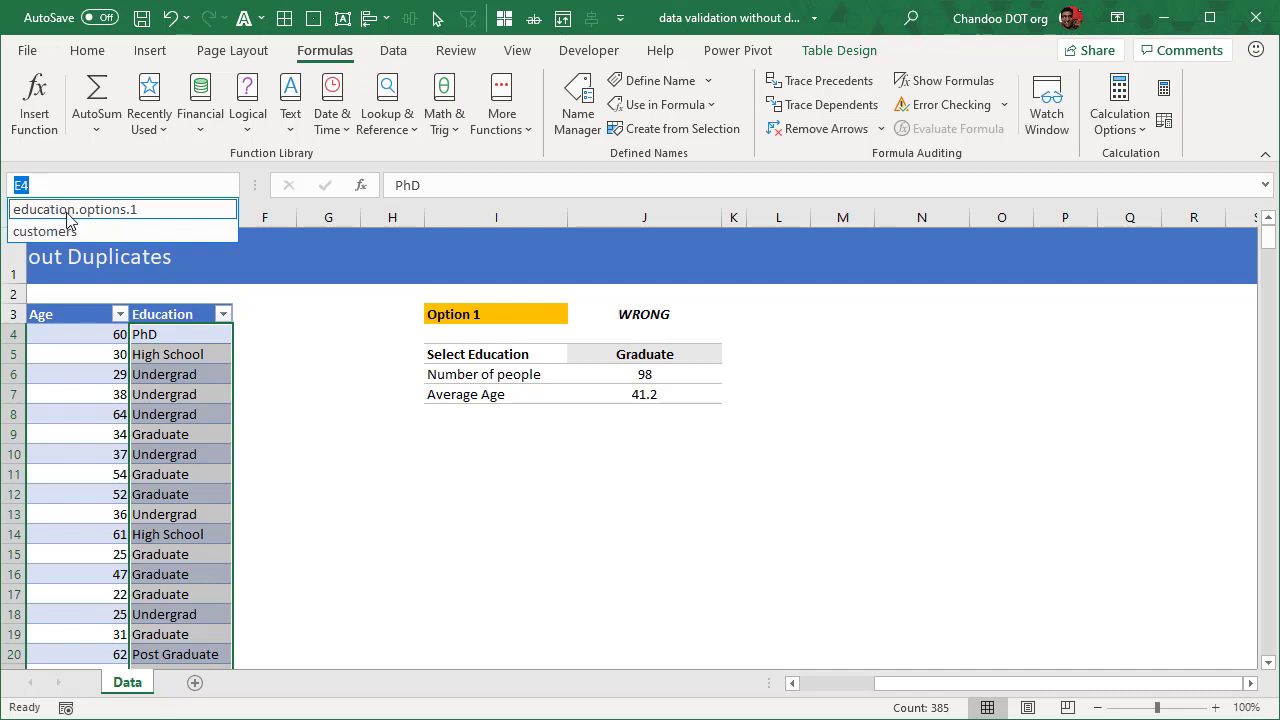
{"action": "left_click", "coordinate": [212, 330]}
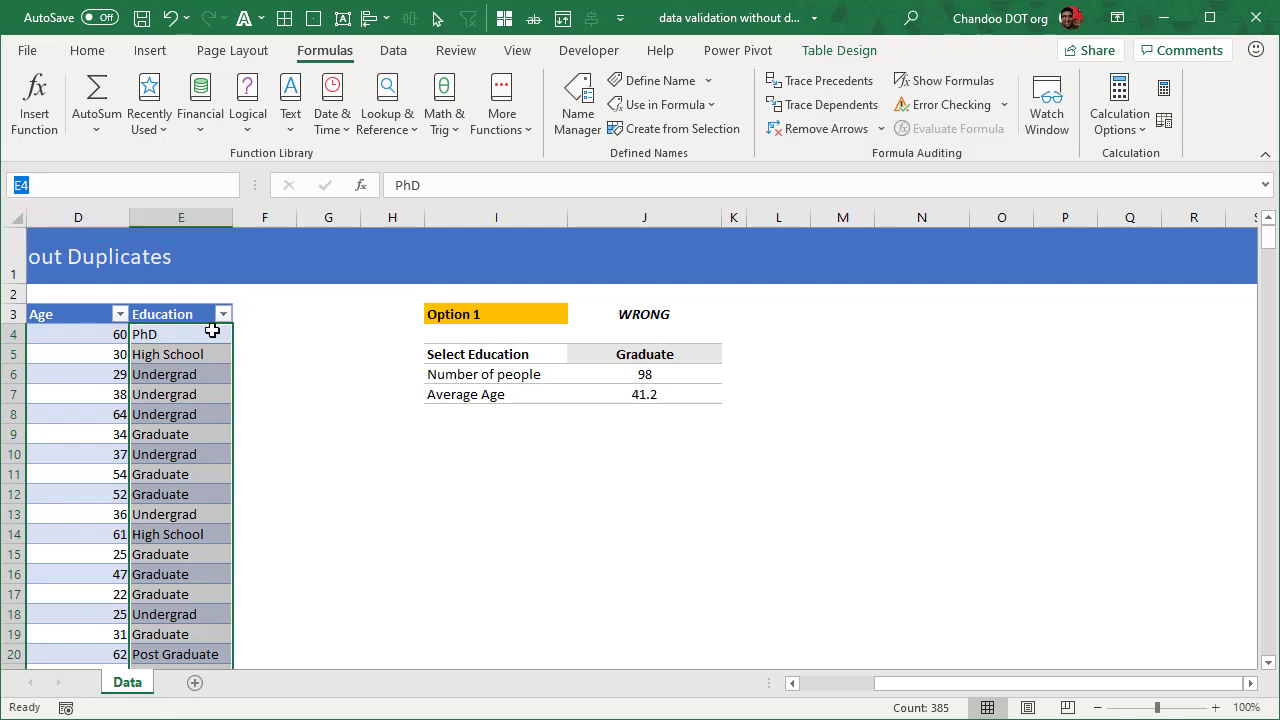
{"action": "left_click", "coordinate": [692, 356]}
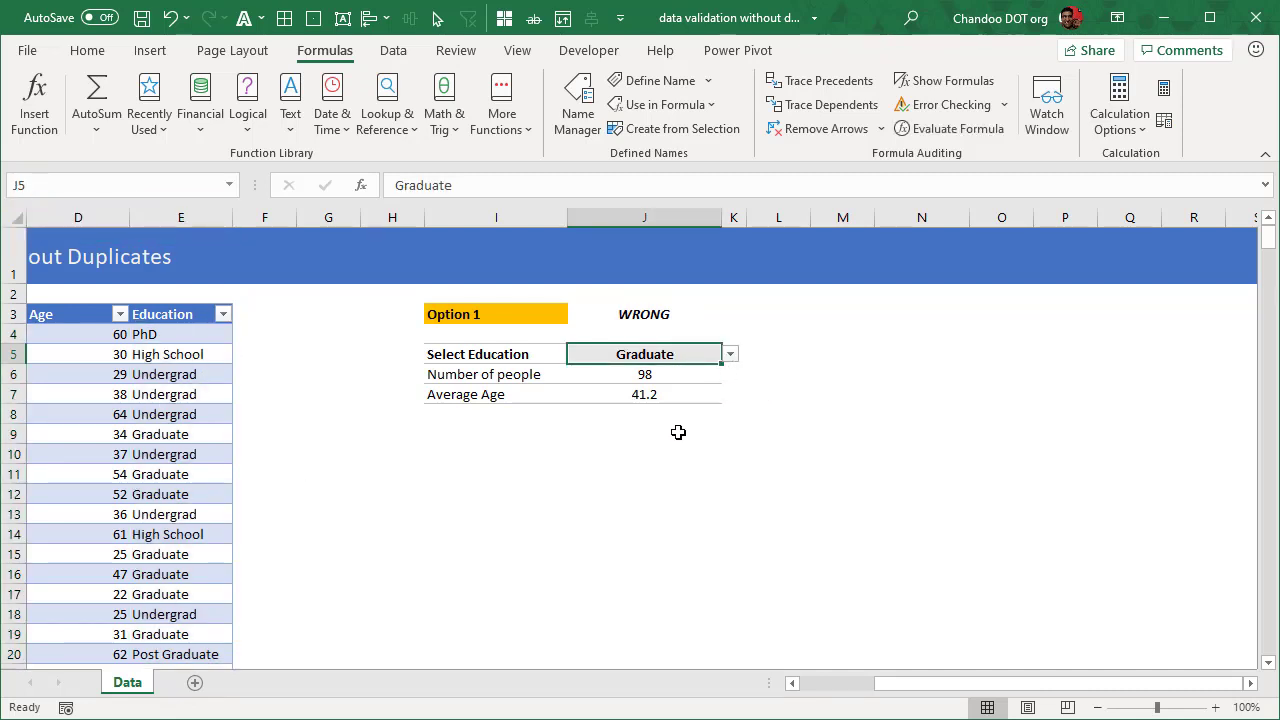
{"action": "left_click", "coordinate": [730, 355]}
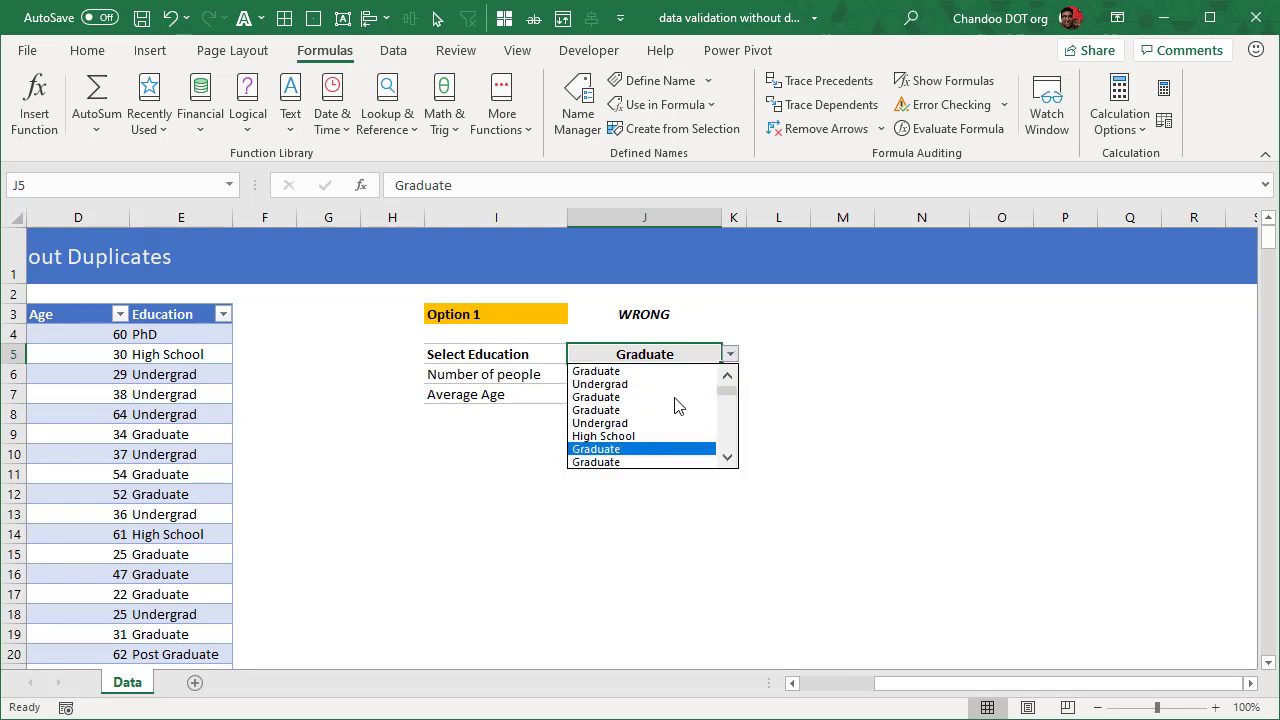
{"action": "left_click", "coordinate": [823, 434]}
{"action": "left_click", "coordinate": [491, 534]}
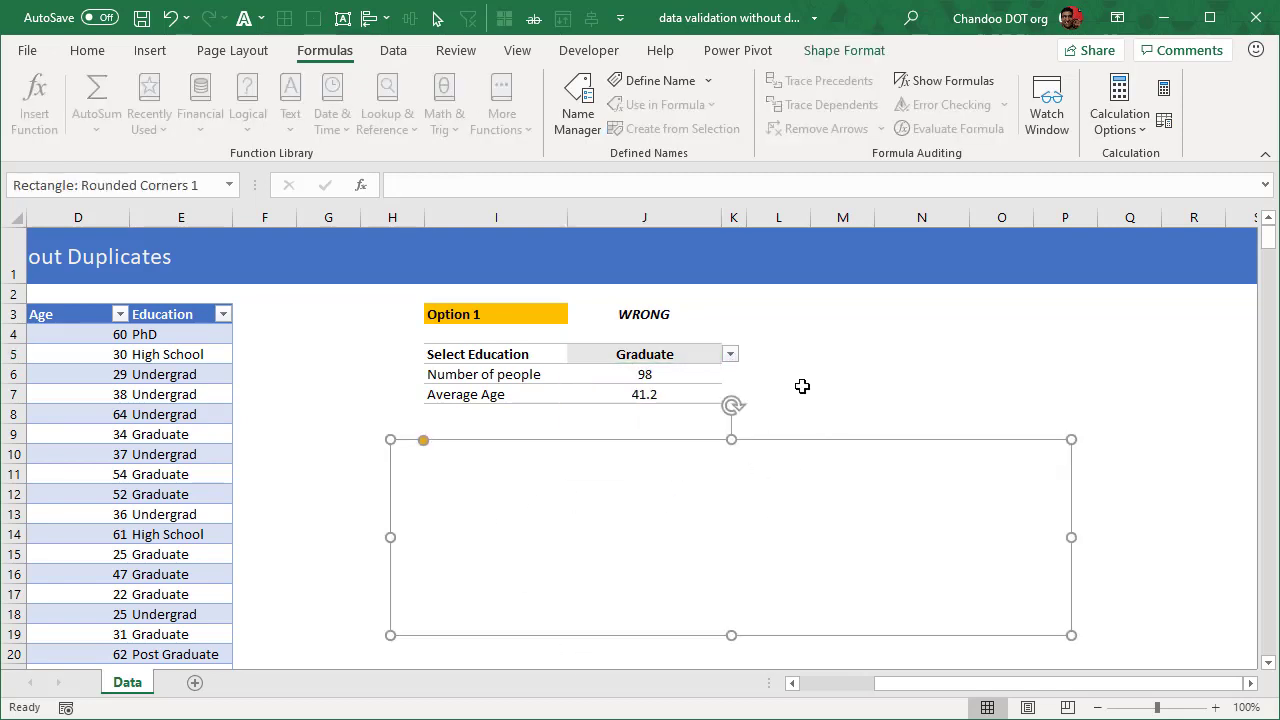
Delete the rectangle covering Option 2, select J11, and collapse the ribbon
{"action": "key", "text": "Delete"}
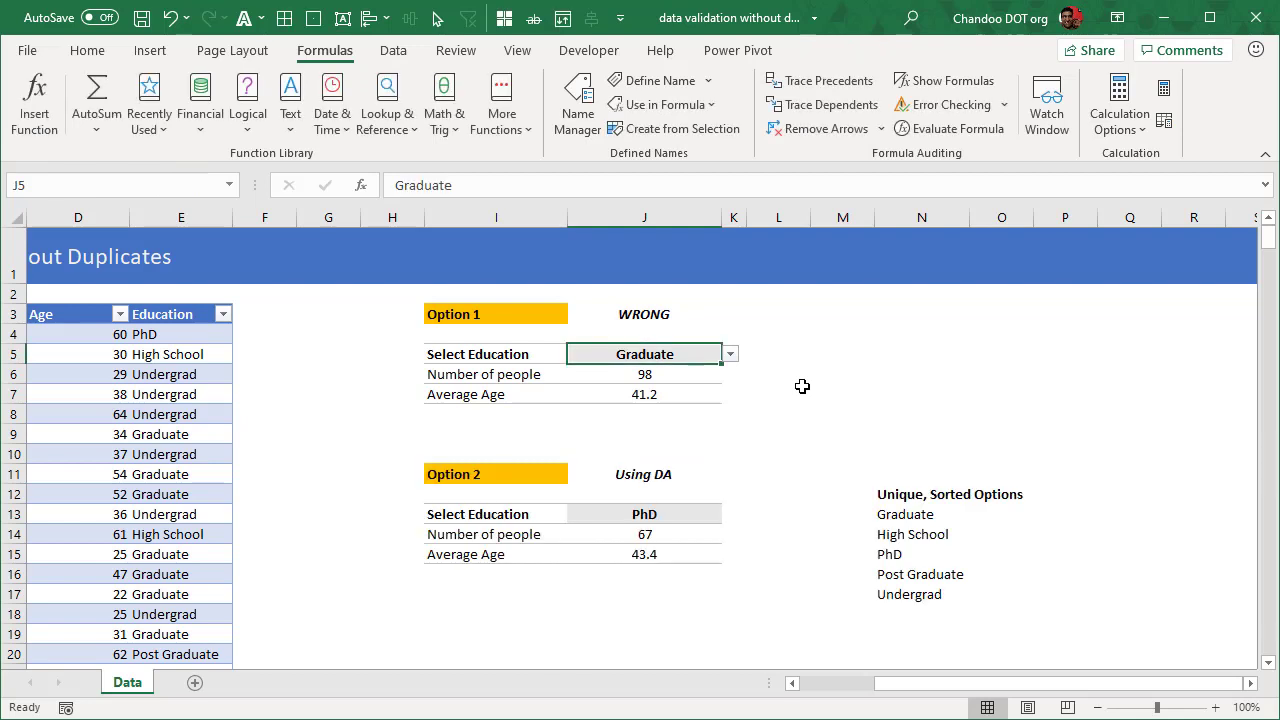
{"action": "left_click", "coordinate": [658, 478]}
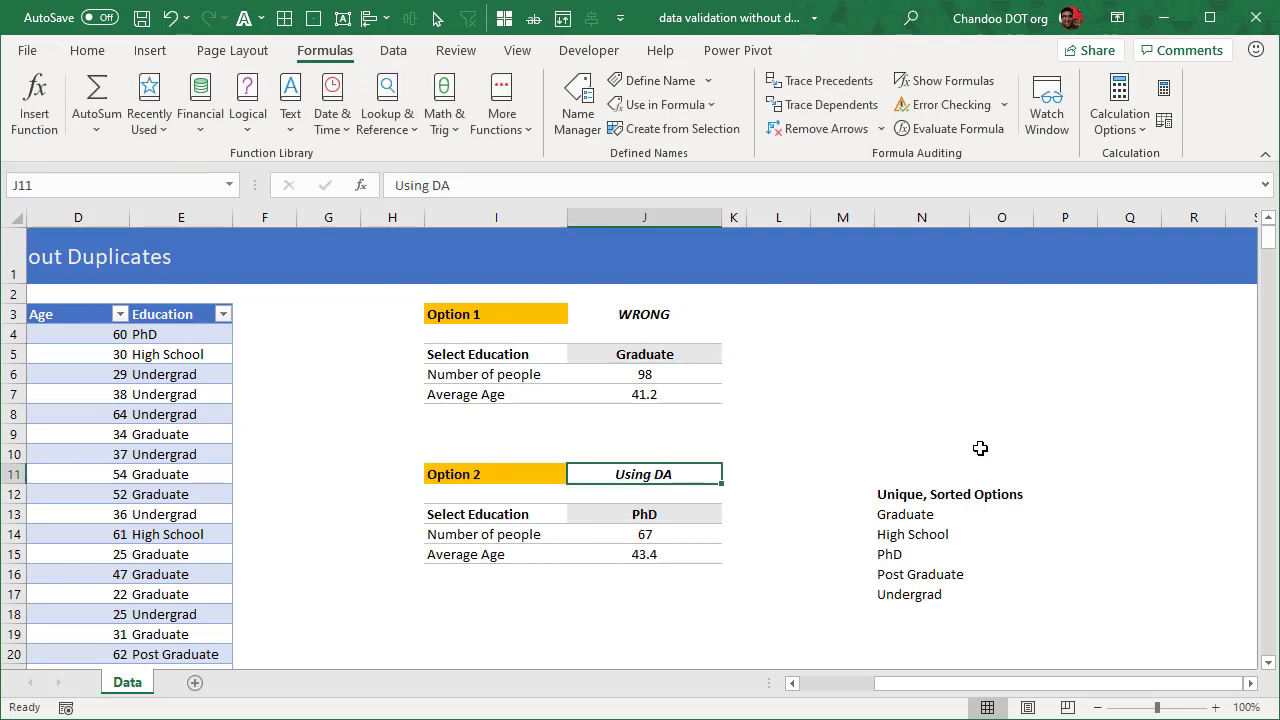
{"action": "double_click", "coordinate": [352, 54]}
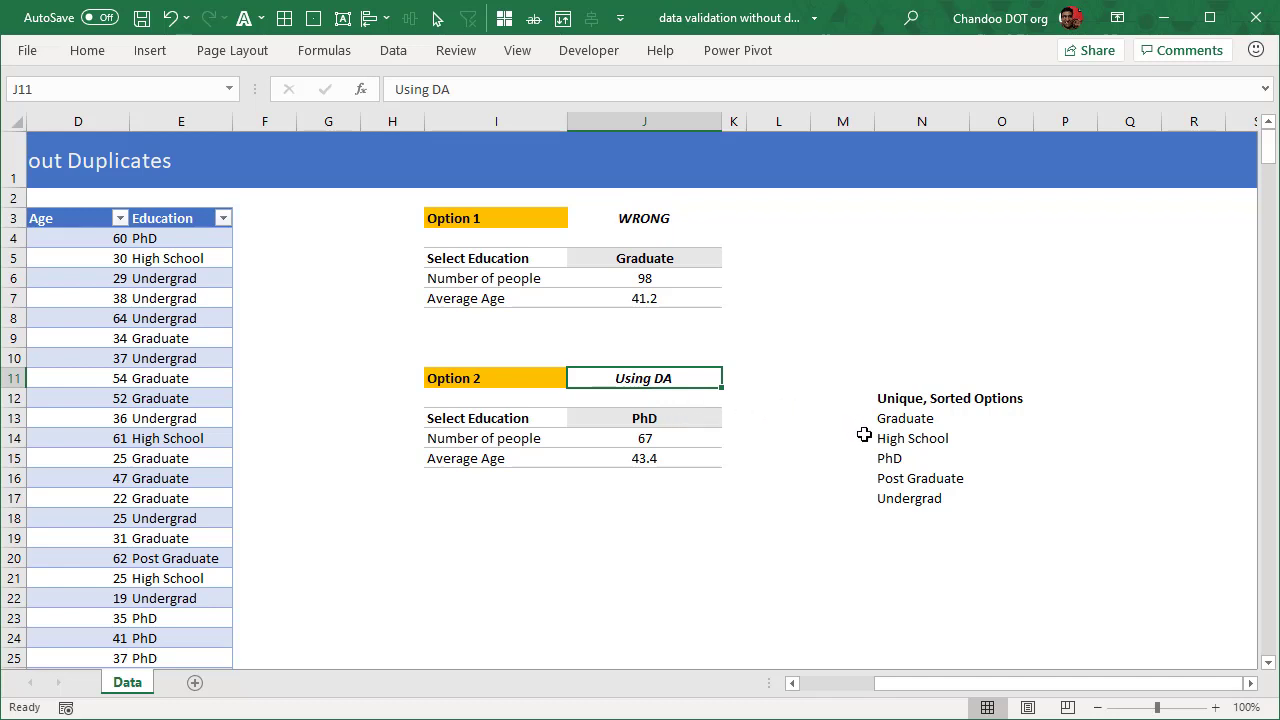
{"action": "left_click", "coordinate": [895, 421]}
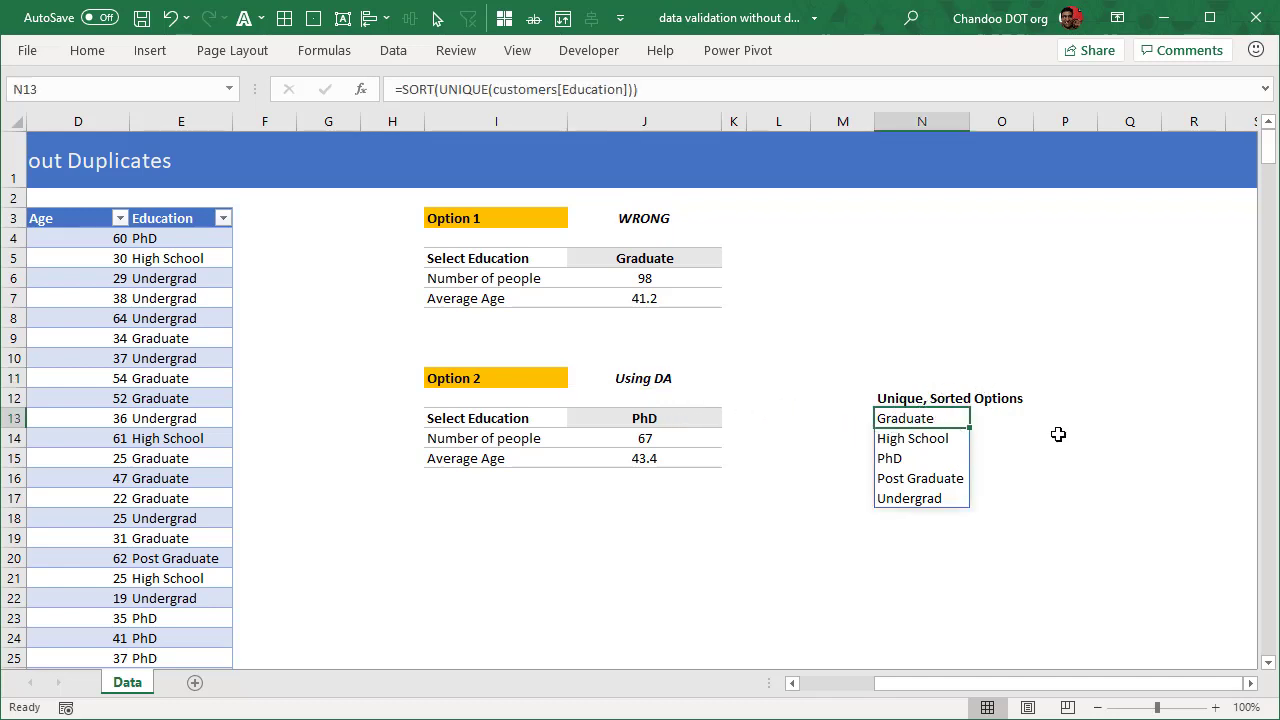
{"action": "key", "text": "F2"}
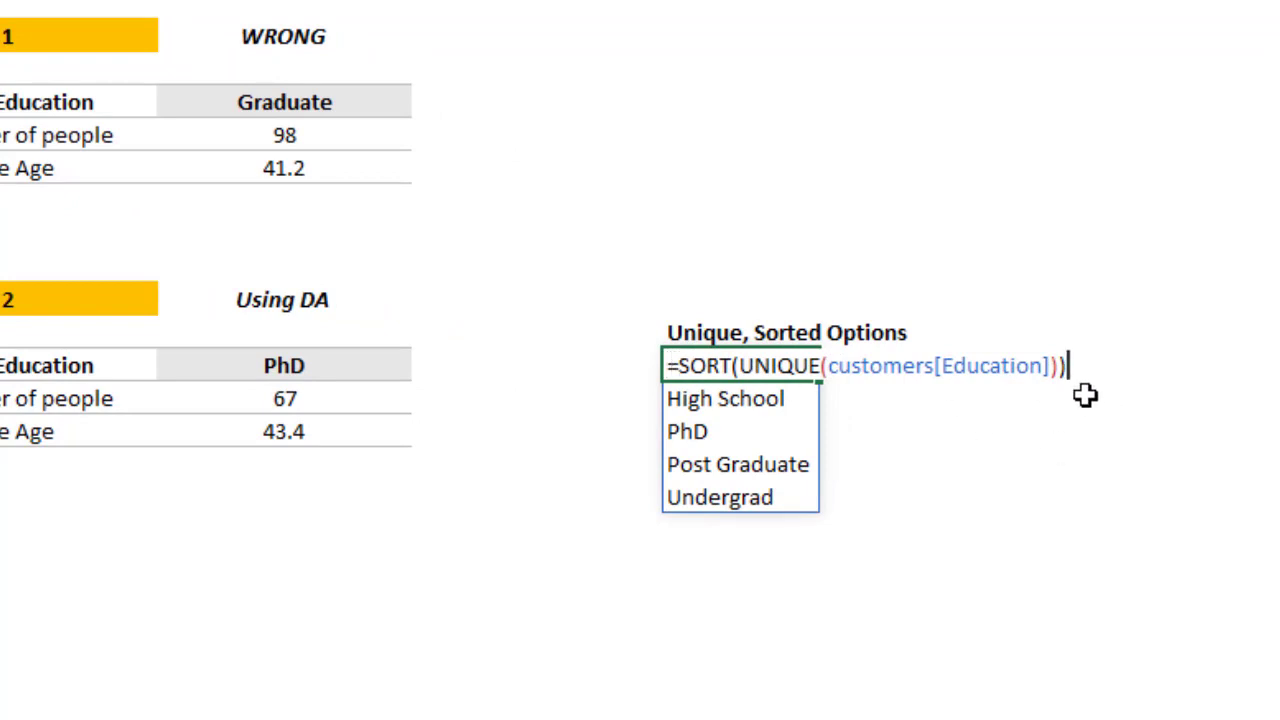
{"action": "key", "text": "ctrl+Return"}
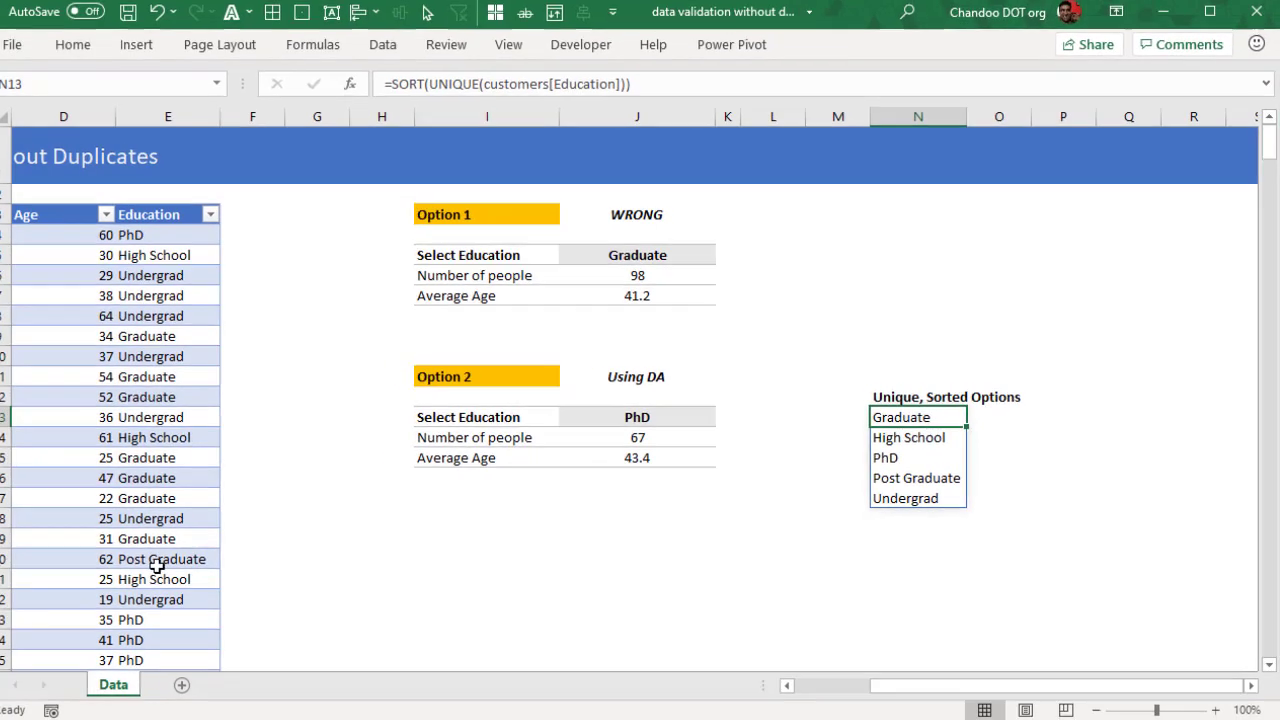
{"action": "left_click", "coordinate": [168, 558]}
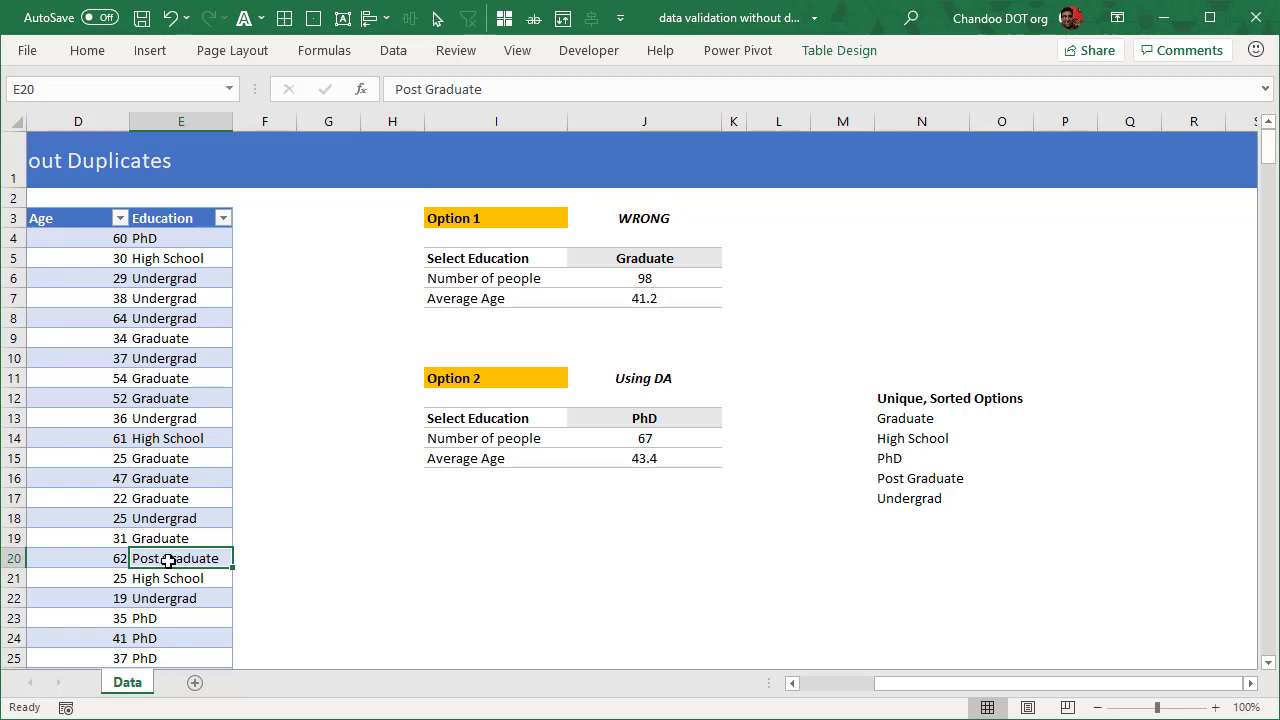
Change E23 from PhD to 'Adv. PhD' and check the spilled sorted list at N13
{"action": "left_click", "coordinate": [180, 622]}
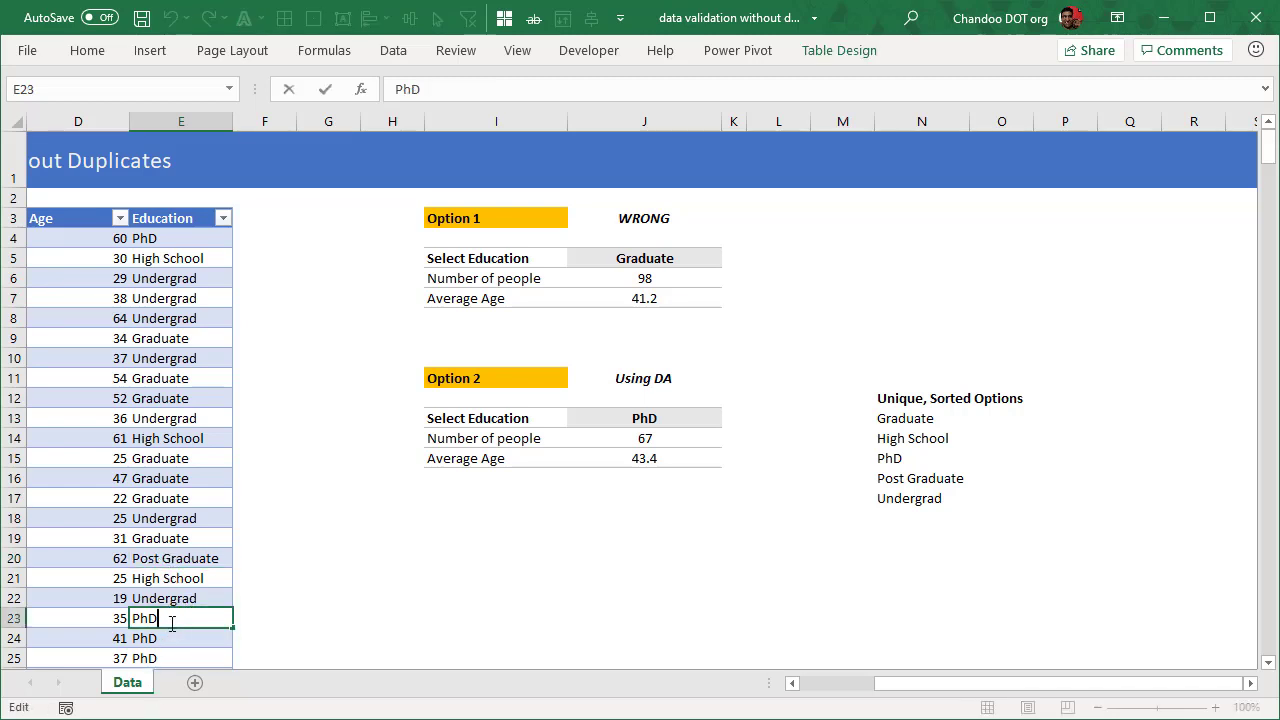
{"action": "key", "text": "Home"}
{"action": "type", "text": "Adv."}
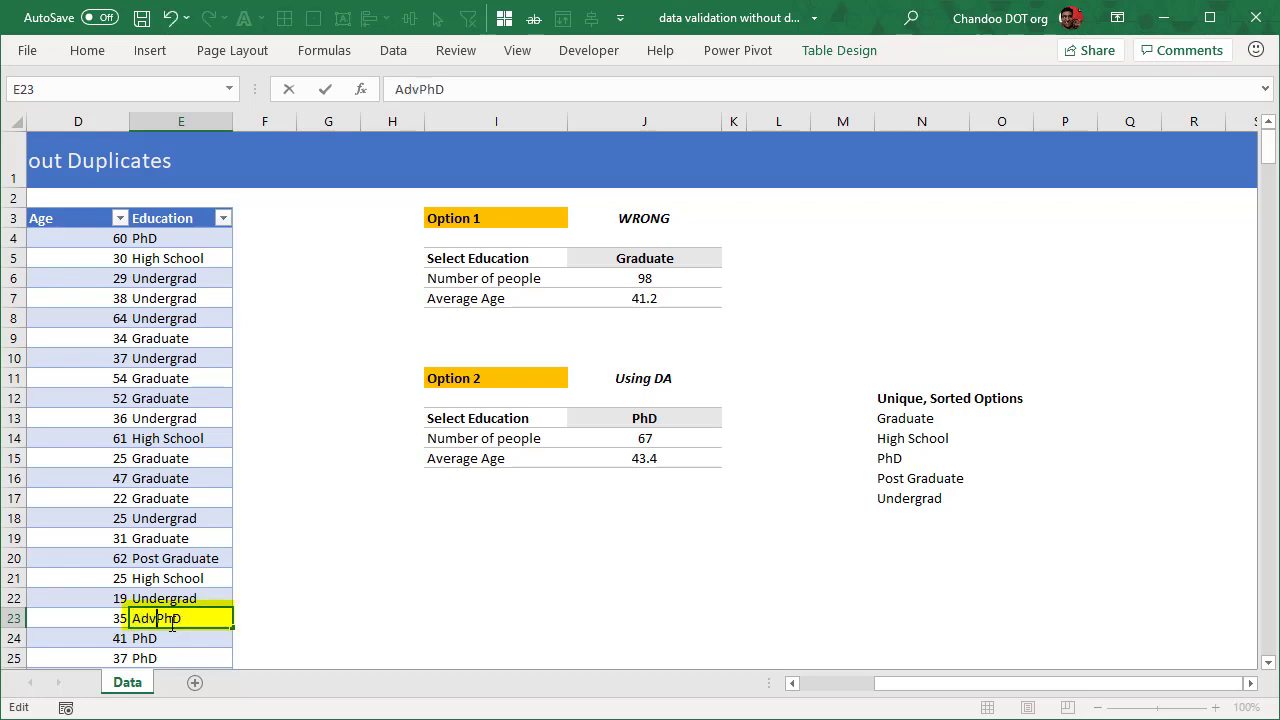
{"action": "key", "text": "Return"}
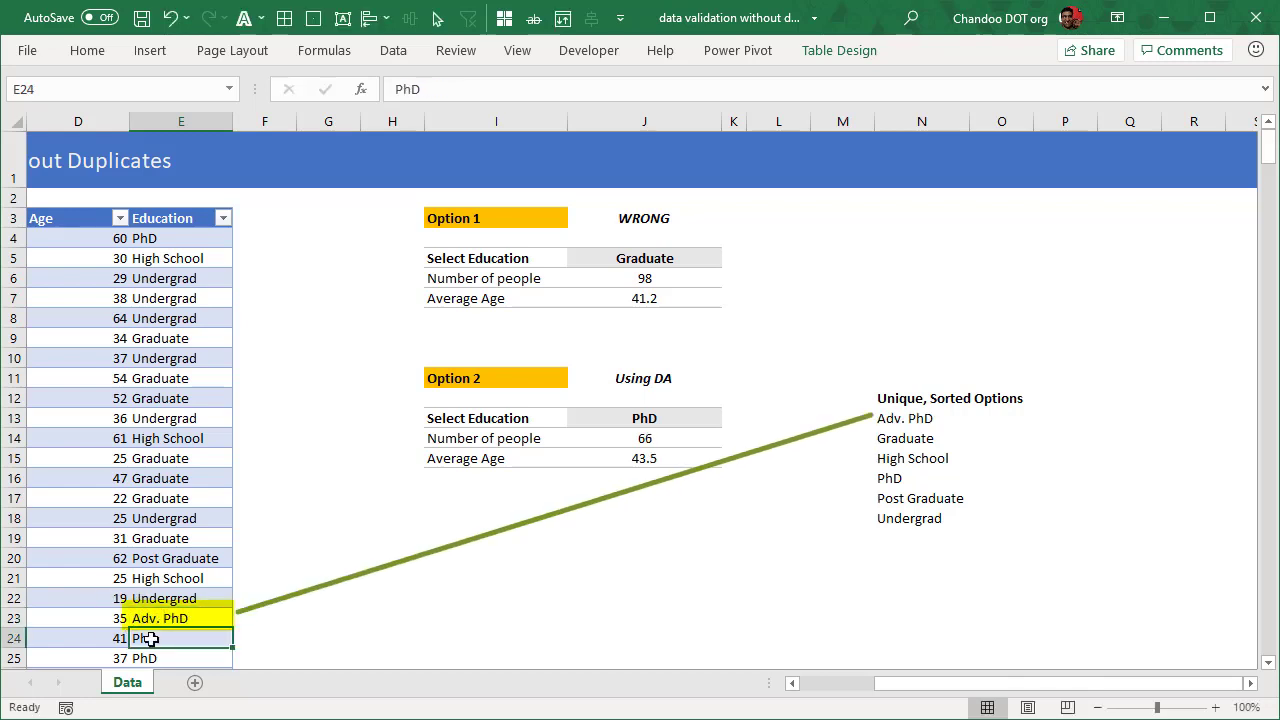
{"action": "left_click", "coordinate": [918, 414]}
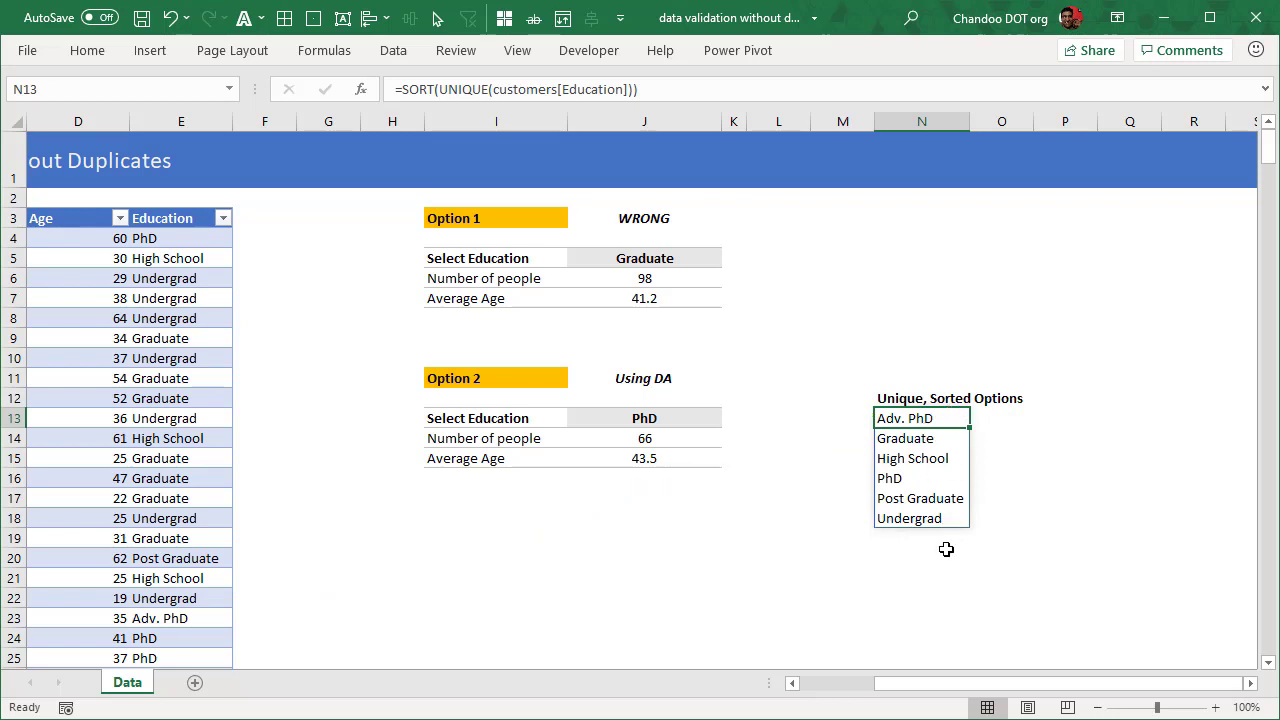
{"action": "left_click", "coordinate": [1056, 498]}
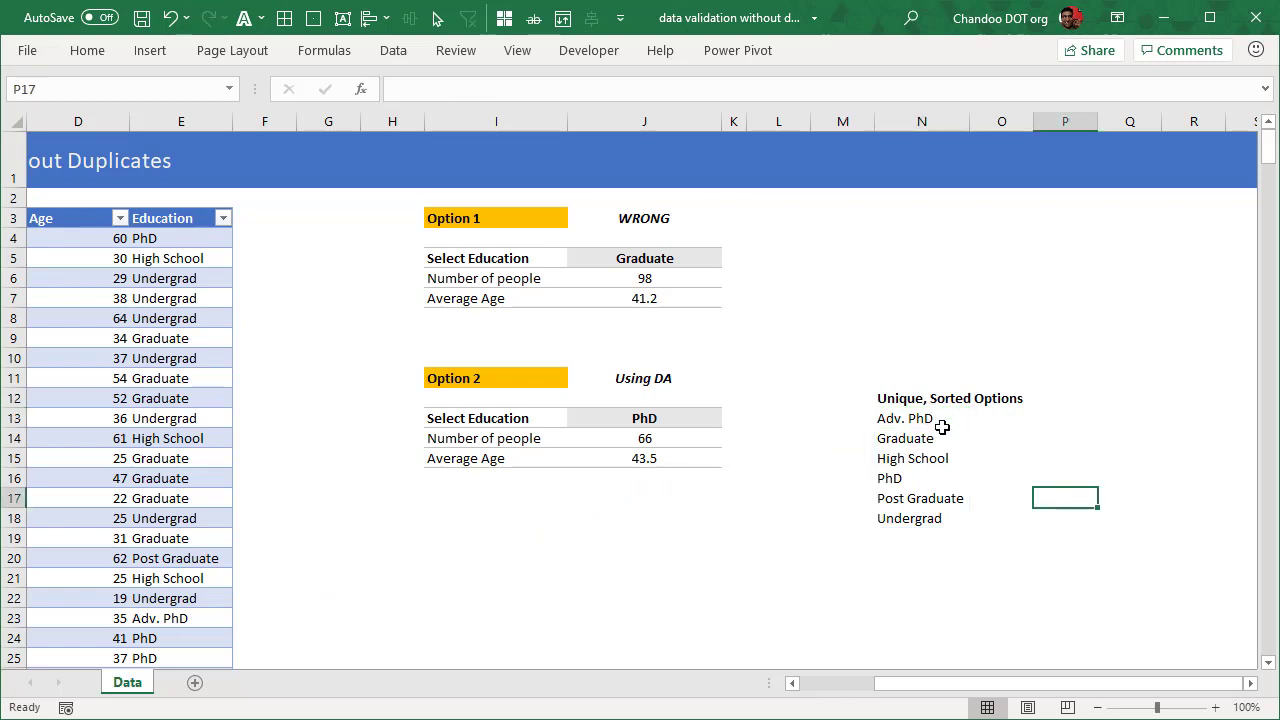
{"action": "left_click", "coordinate": [930, 416]}
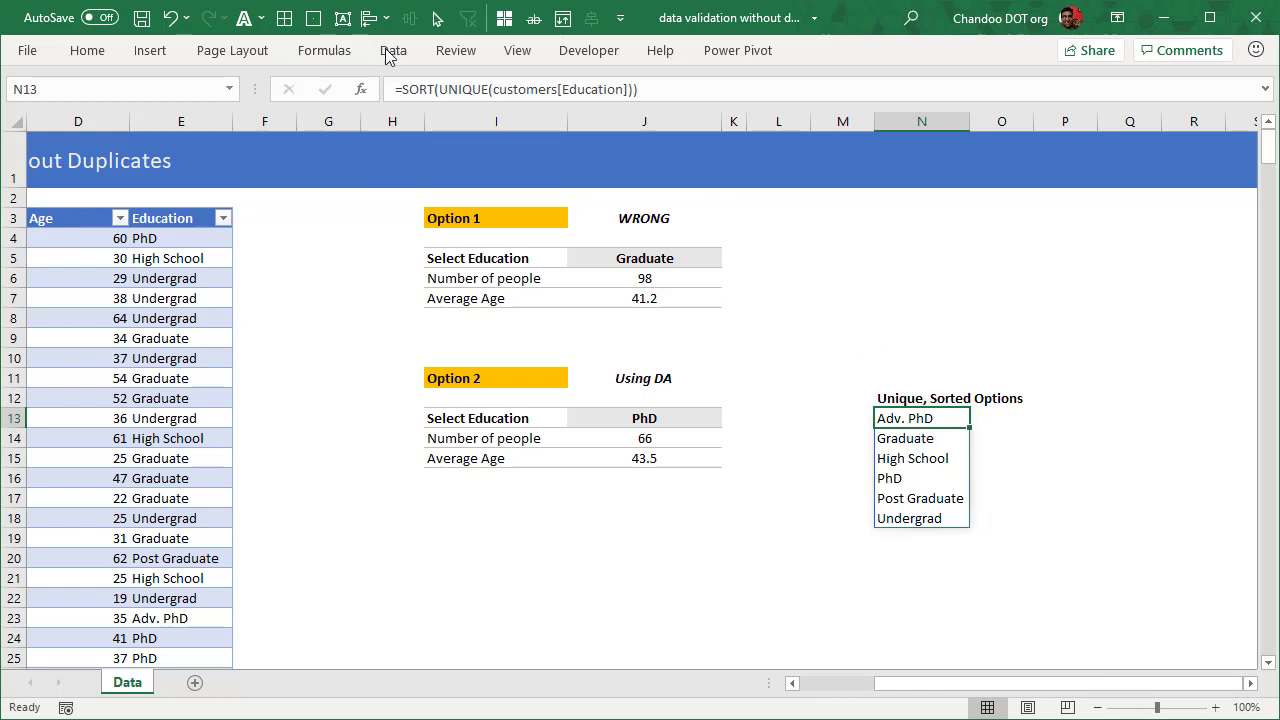
{"action": "left_click", "coordinate": [338, 52]}
{"action": "left_click", "coordinate": [578, 102]}
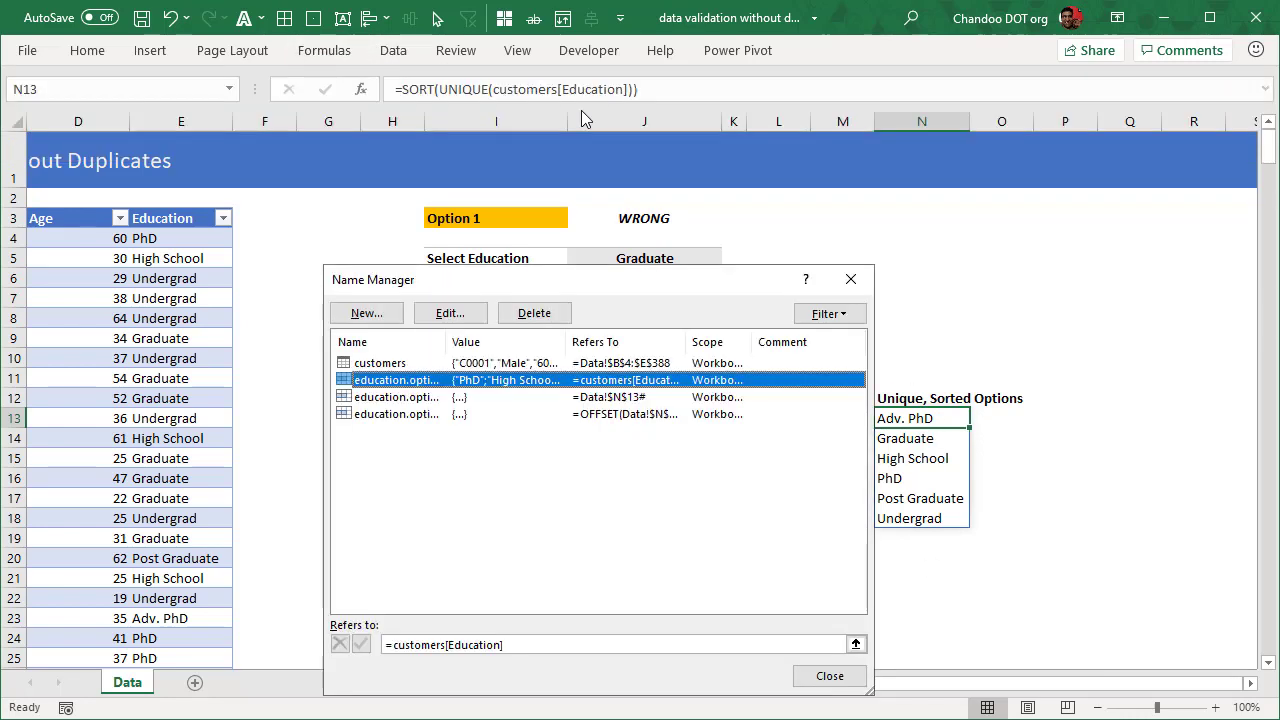
{"action": "left_click", "coordinate": [420, 398]}
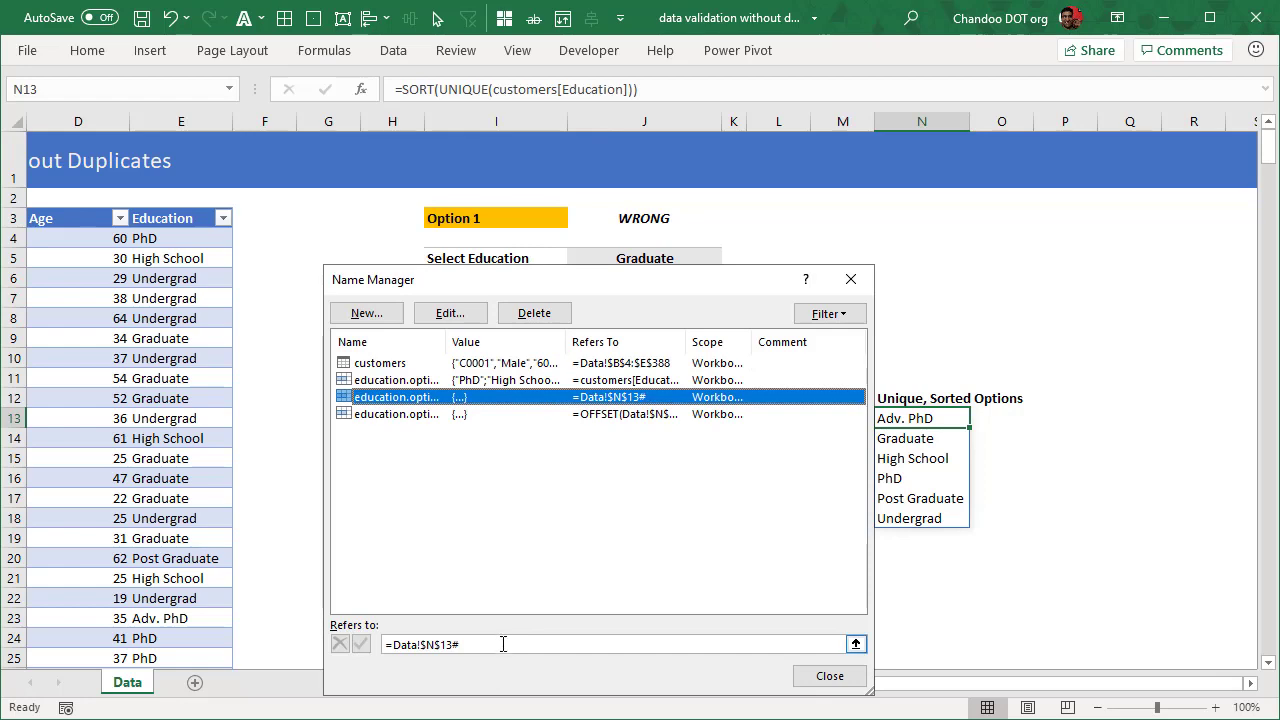
{"action": "left_click", "coordinate": [503, 644]}
{"action": "left_click_drag", "start_coordinate": [686, 291], "coordinate": [689, 83]}
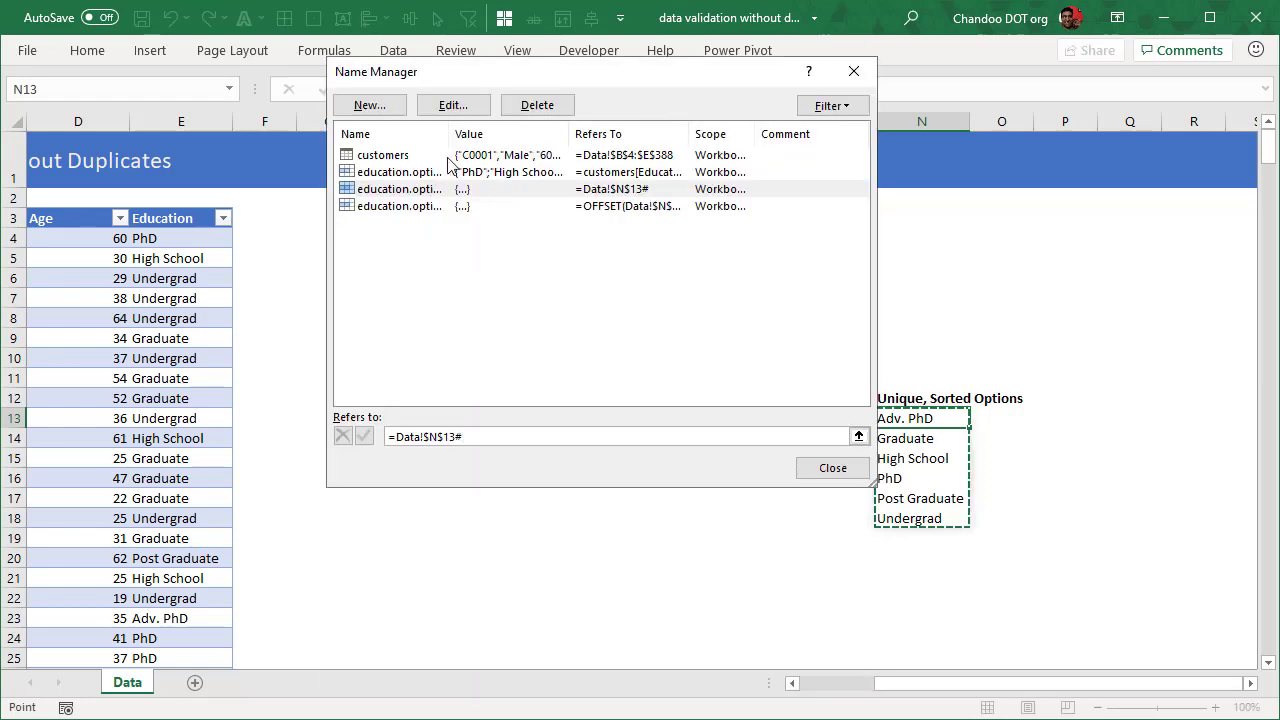
{"action": "left_click", "coordinate": [553, 134]}
{"action": "left_click_drag", "start_coordinate": [553, 134], "coordinate": [553, 135]}
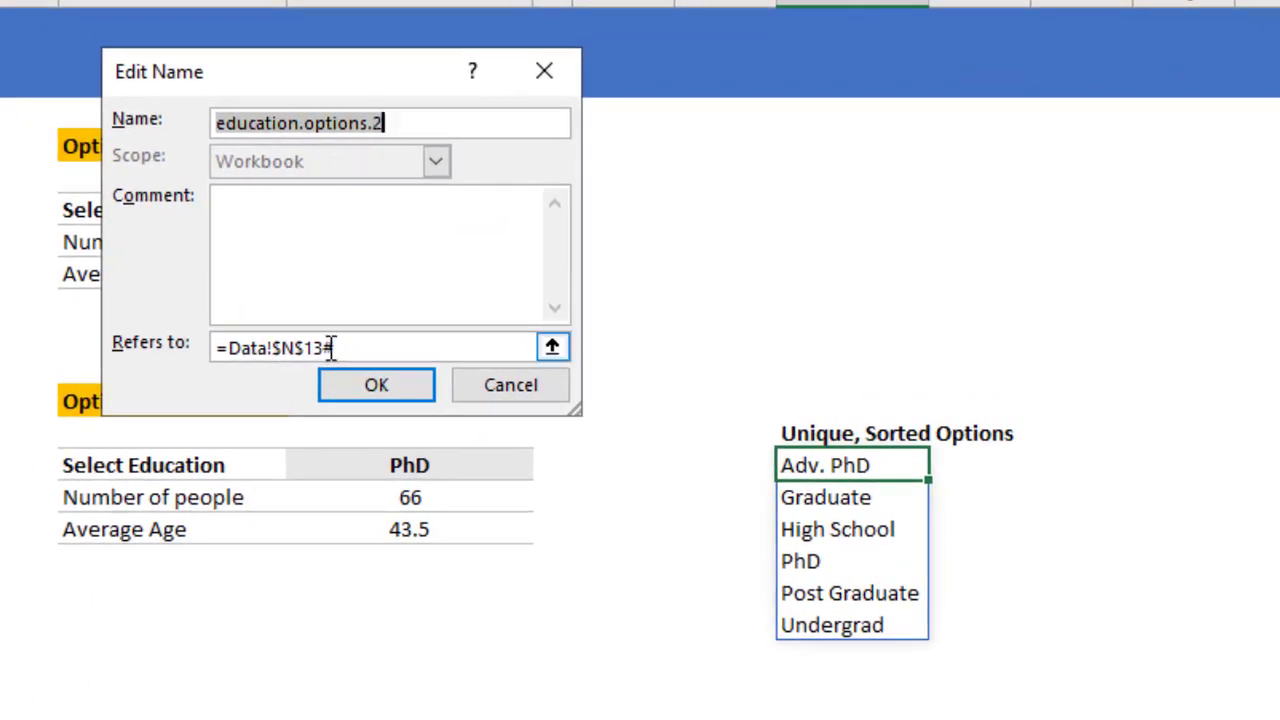
{"action": "left_click", "coordinate": [343, 347]}
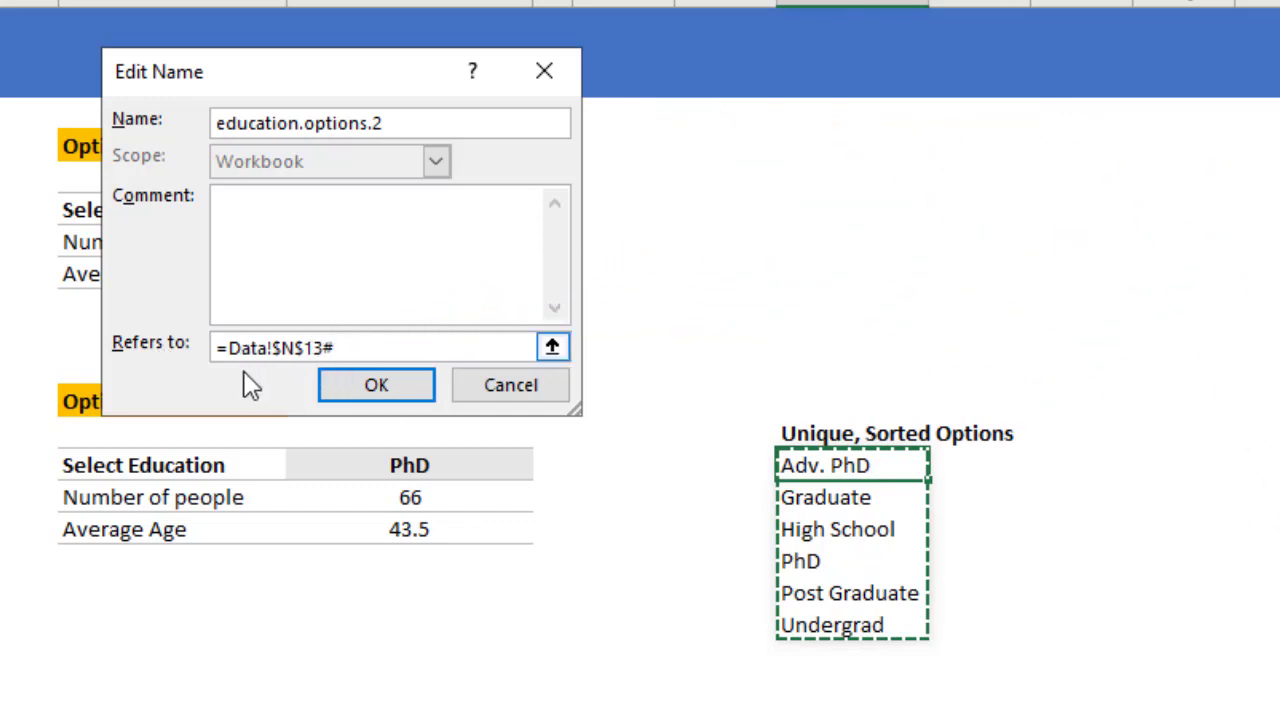
{"action": "left_click", "coordinate": [535, 390]}
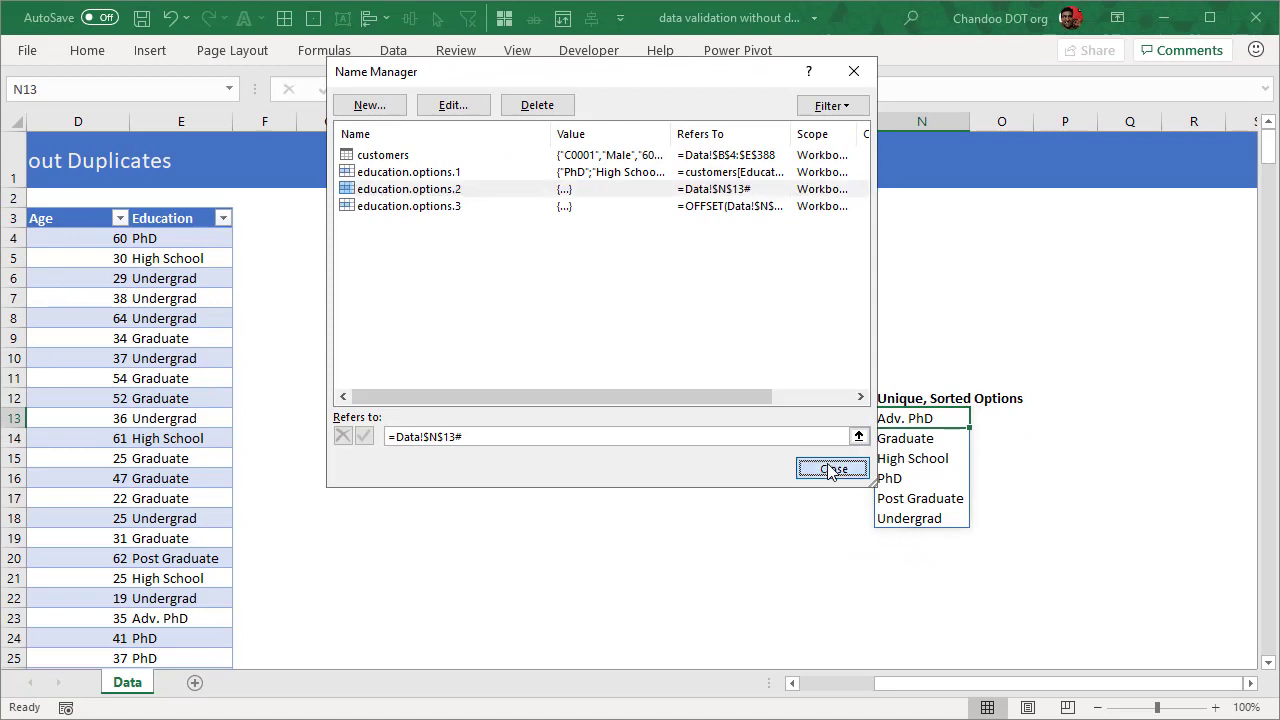
{"action": "left_click", "coordinate": [832, 468]}
{"action": "left_click", "coordinate": [715, 415]}
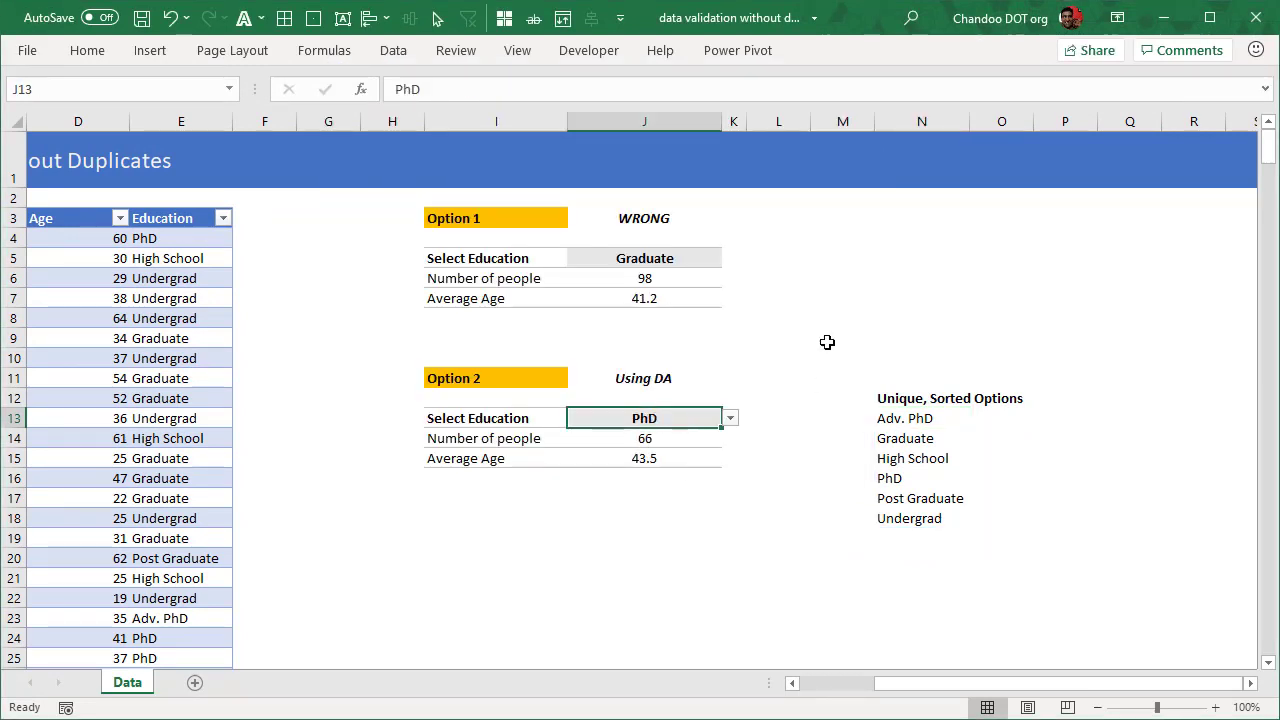
Finish J13's list source, check its six sorted choices while keeping PhD, then select E23
{"action": "left_click", "coordinate": [392, 50]}
{"action": "key", "text": "Escape"}
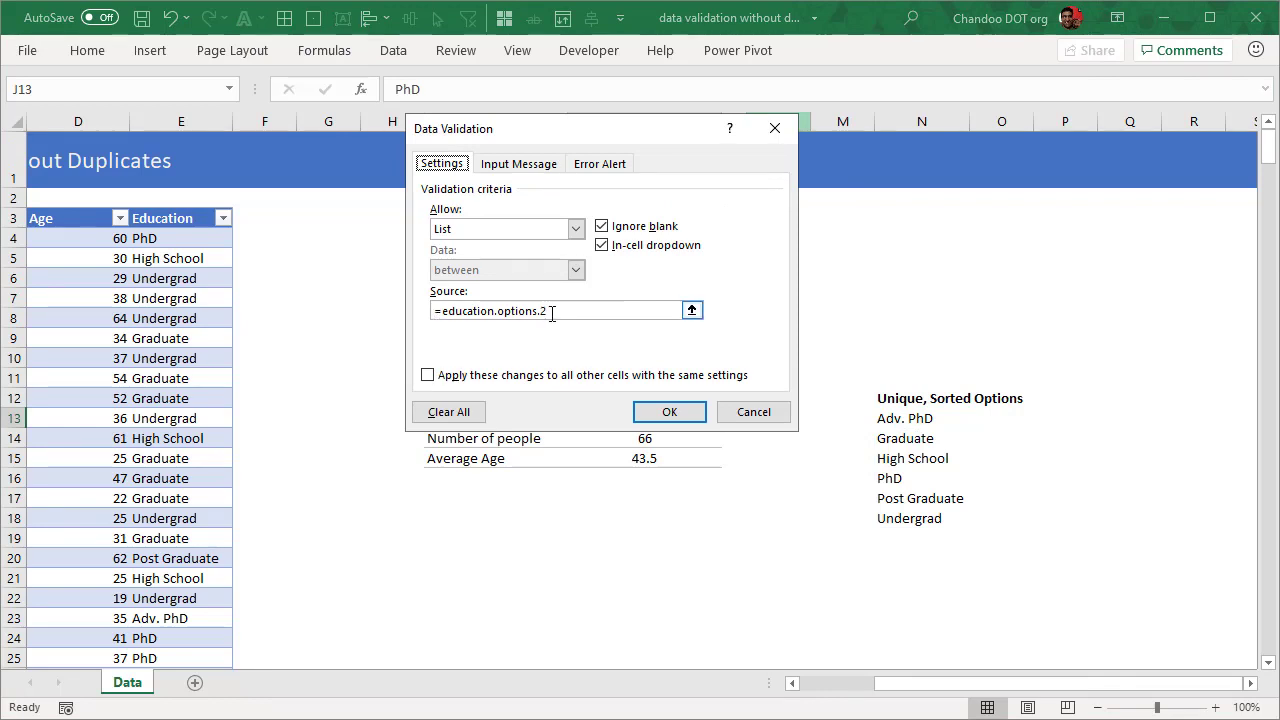
{"action": "left_click", "coordinate": [729, 416]}
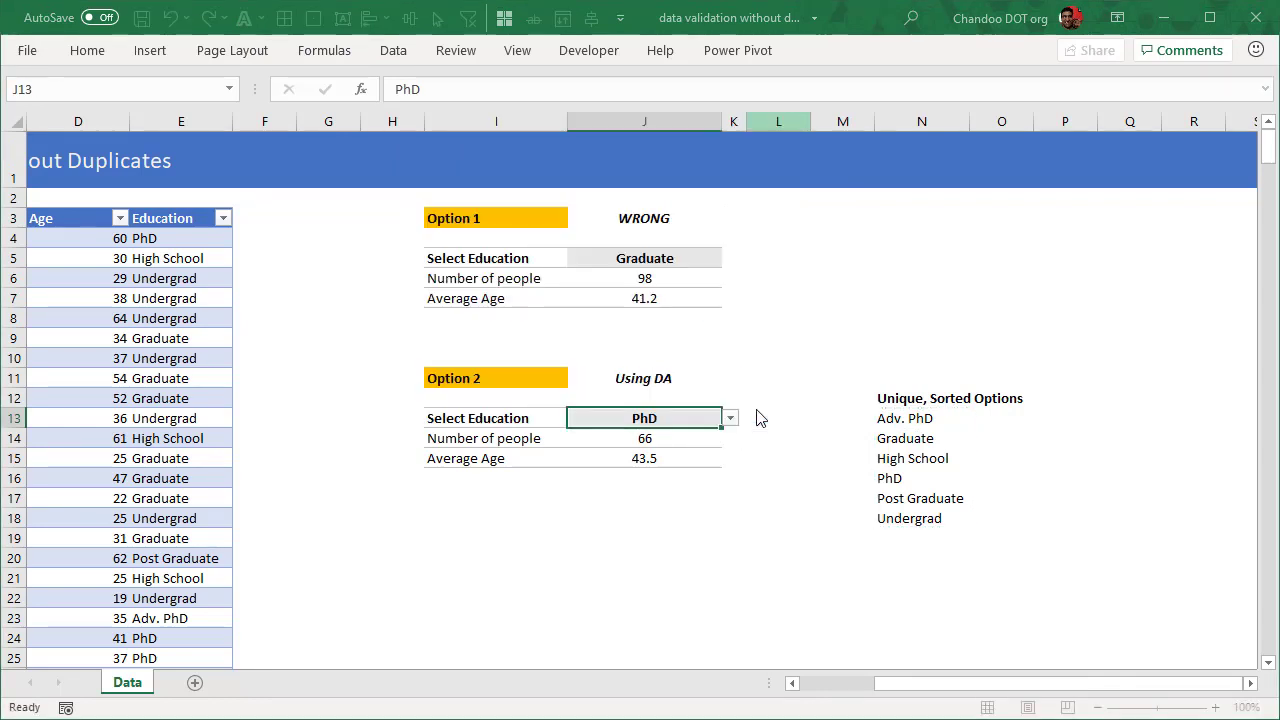
{"action": "left_click", "coordinate": [730, 419]}
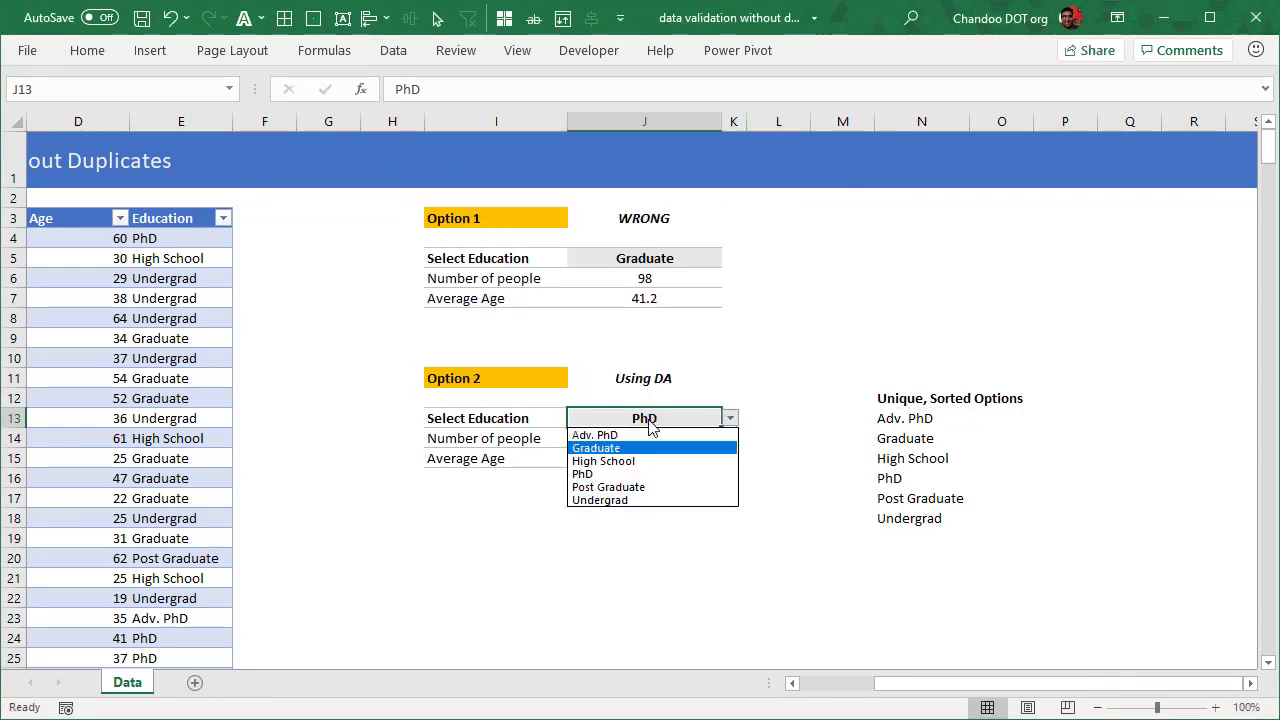
{"action": "key", "text": "Escape"}
{"action": "left_click", "coordinate": [177, 618]}
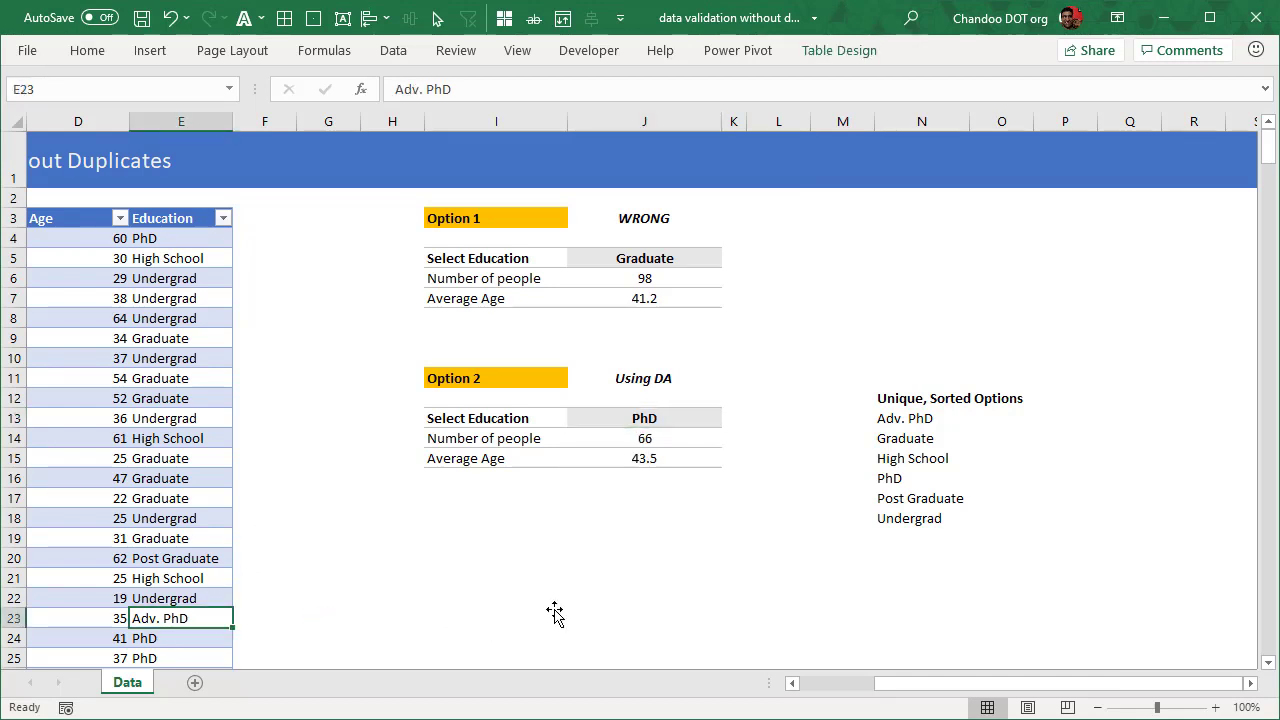
Enter Uneducated in E23 and pick it in J13, showing 1 person averaging 35.0
{"action": "type", "text": "Uned"}
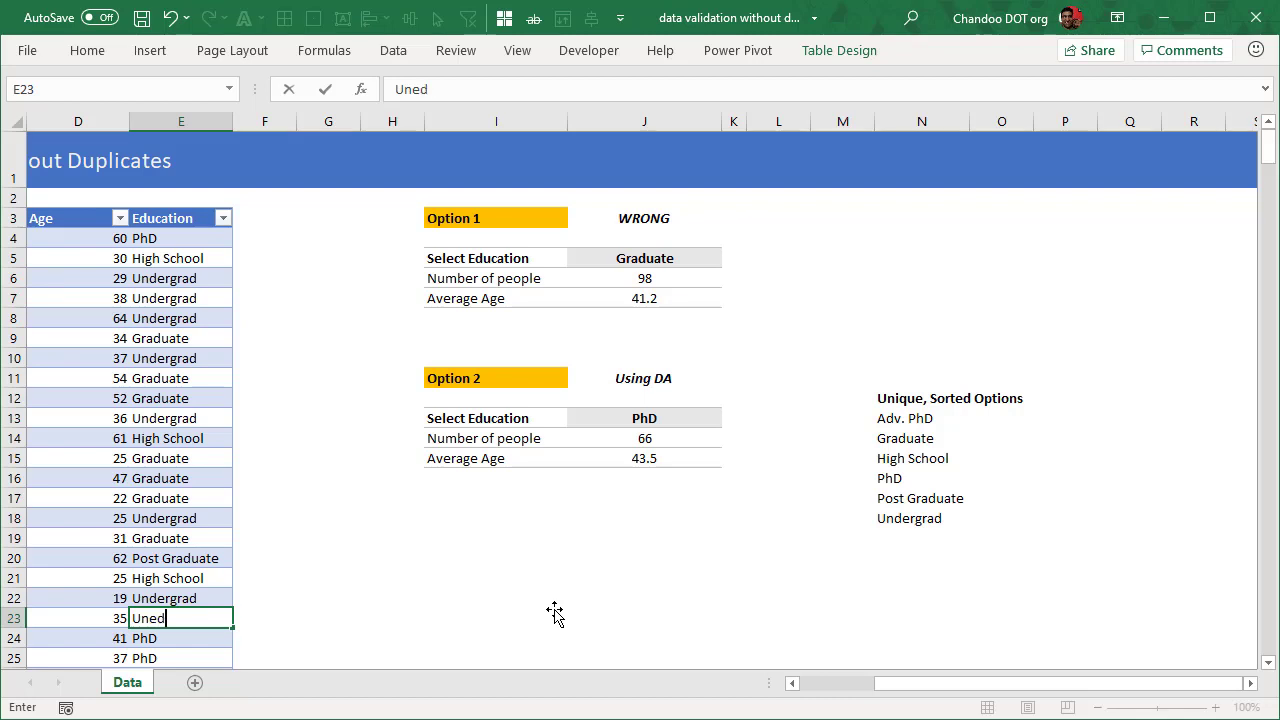
{"action": "type", "text": "ucated"}
{"action": "key", "text": "Return"}
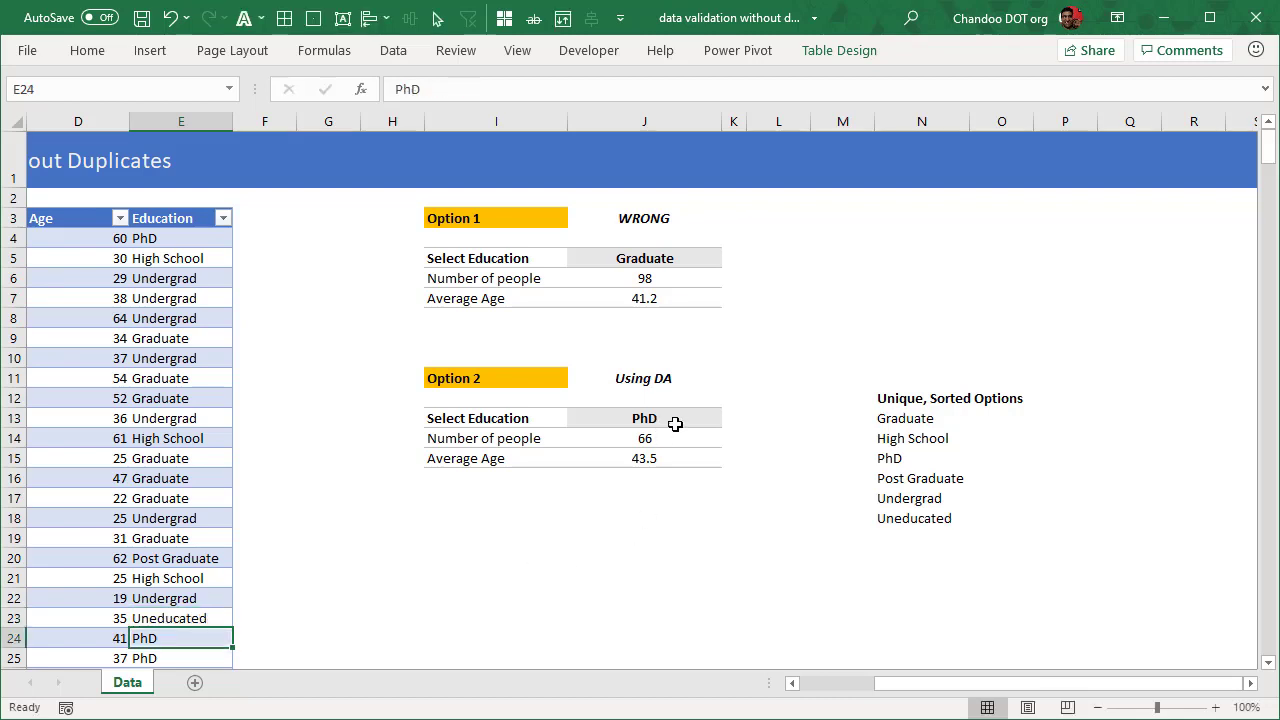
{"action": "left_click", "coordinate": [692, 422]}
{"action": "left_click", "coordinate": [730, 418]}
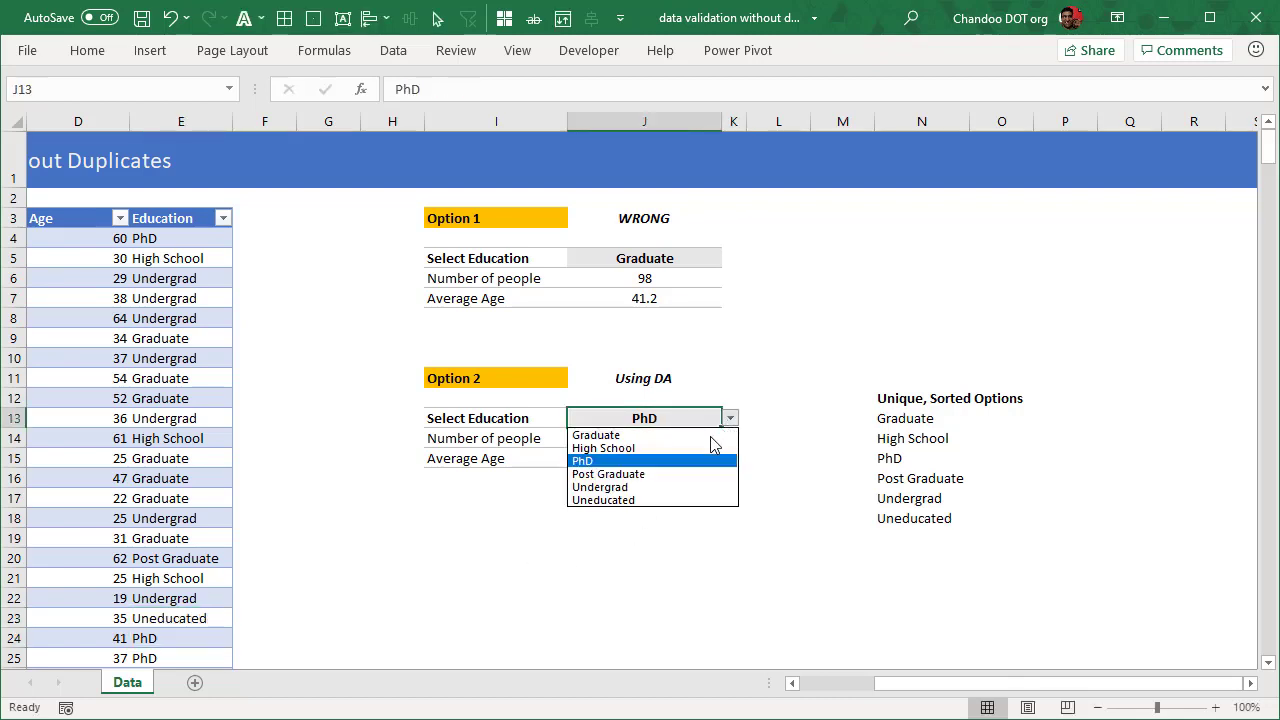
{"action": "left_click", "coordinate": [672, 500]}
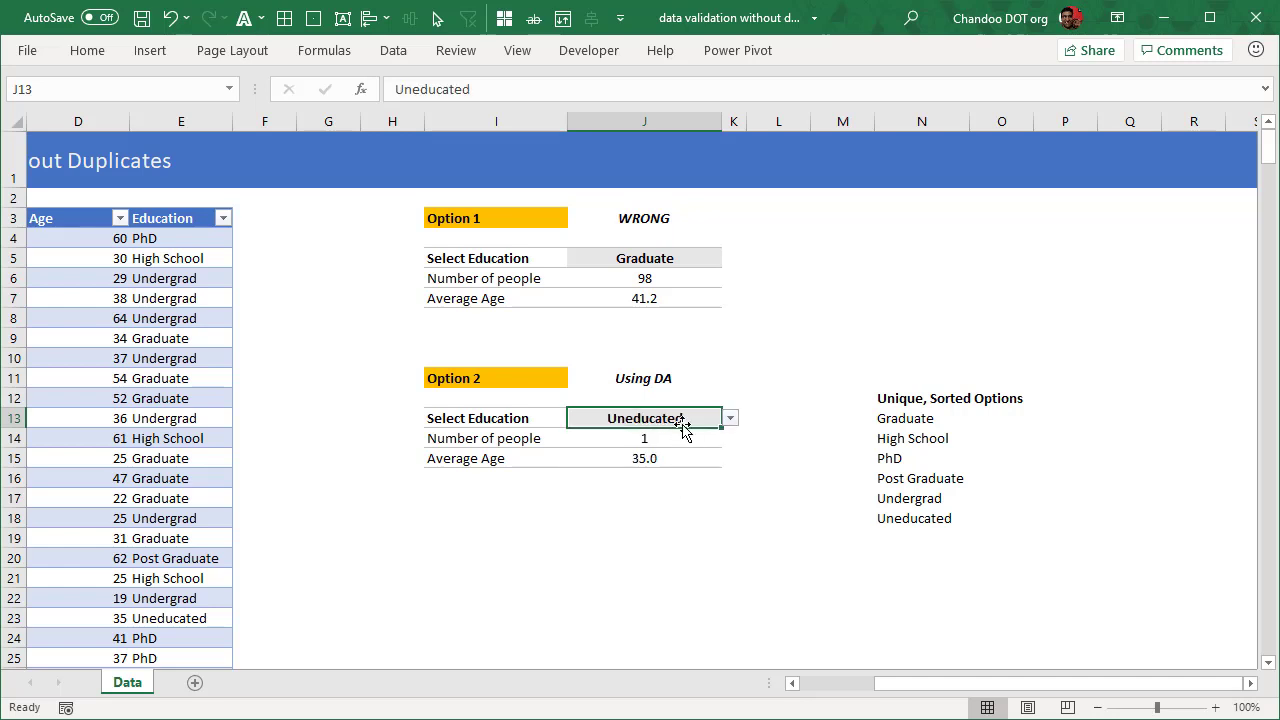
{"action": "left_click", "coordinate": [680, 446]}
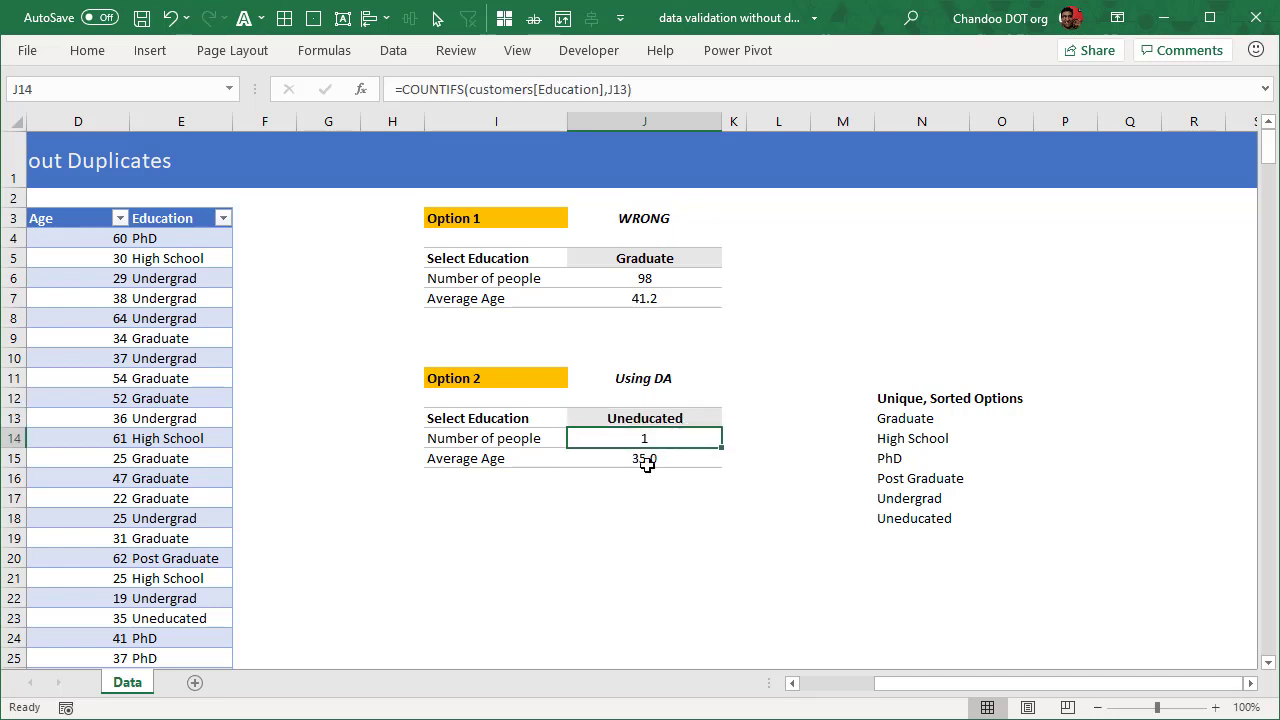
{"action": "left_click", "coordinate": [674, 455]}
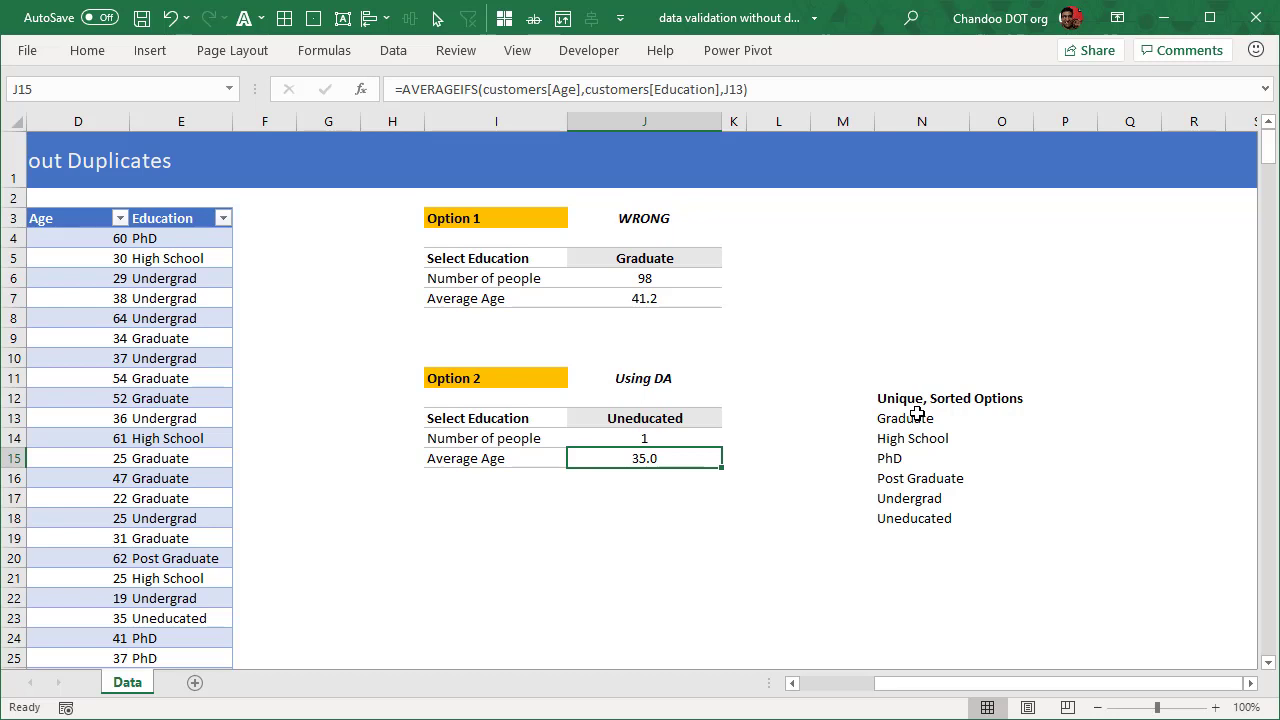
Delete the blank shape covering Option 3 and select the PivotTable's education labels
{"action": "left_click", "coordinate": [690, 586]}
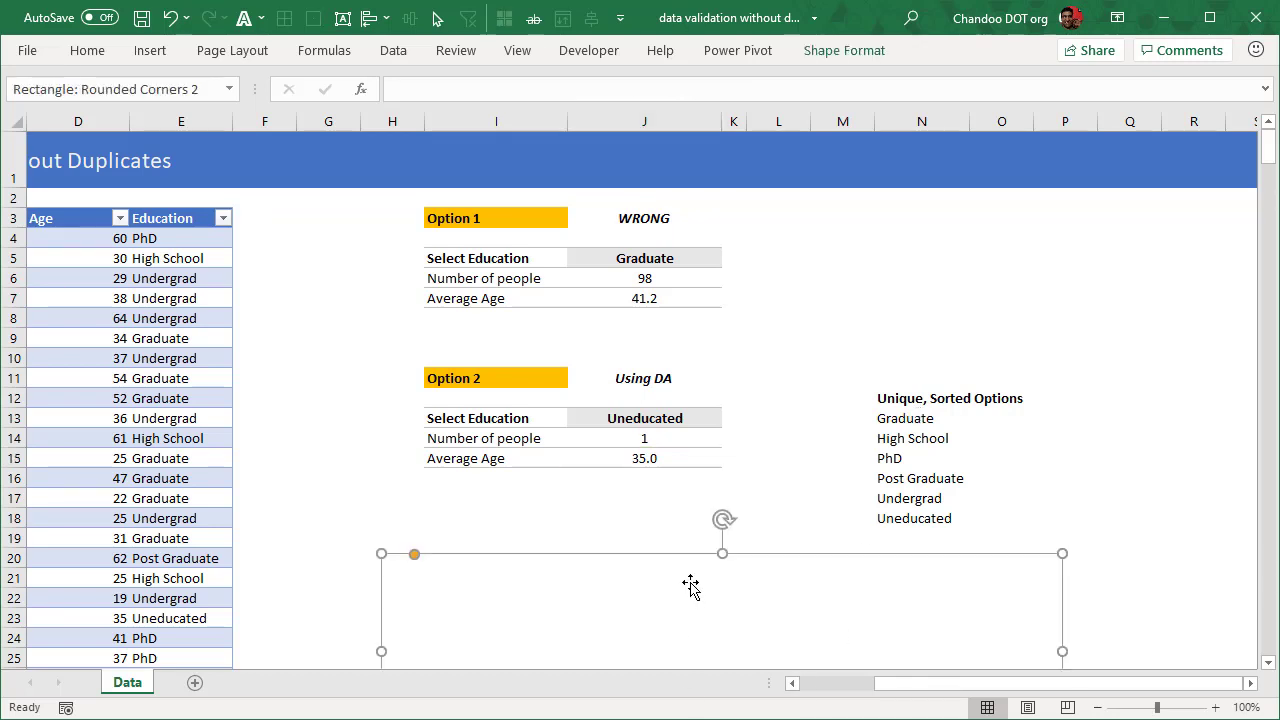
{"action": "key", "text": "Delete"}
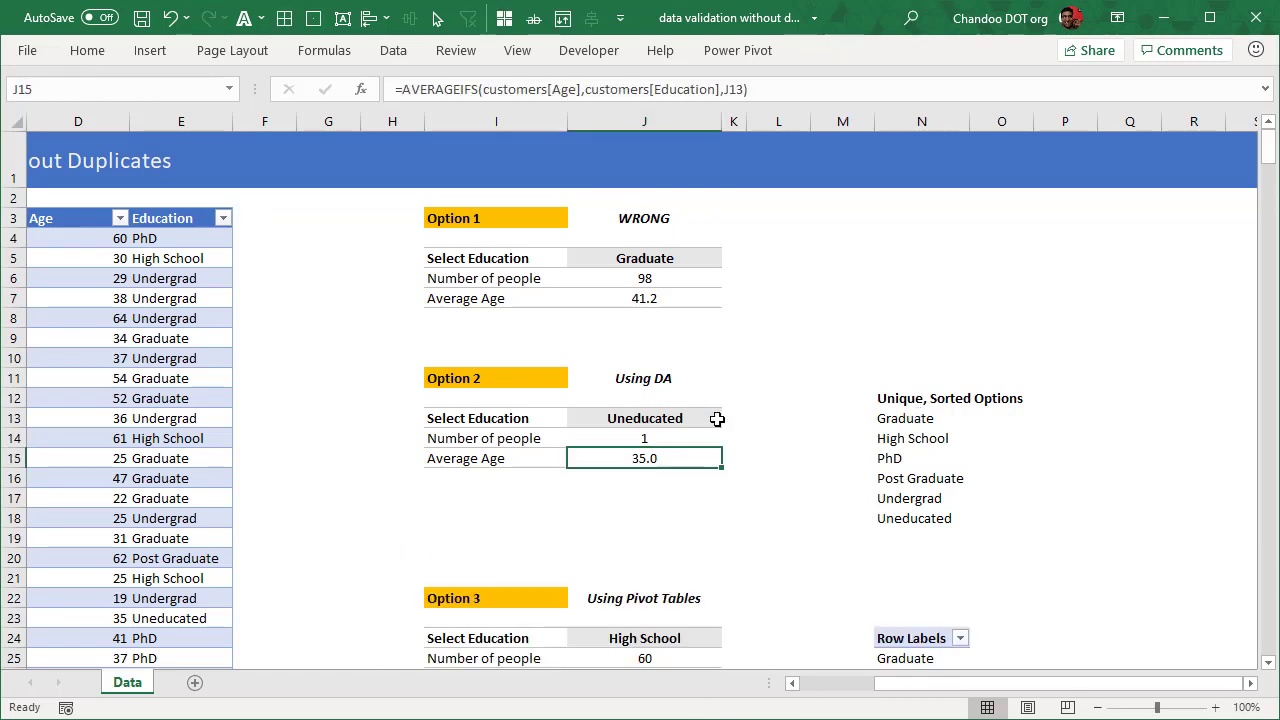
{"action": "scroll", "coordinate": [765, 397], "scroll_direction": "down", "scroll_amount": 4}
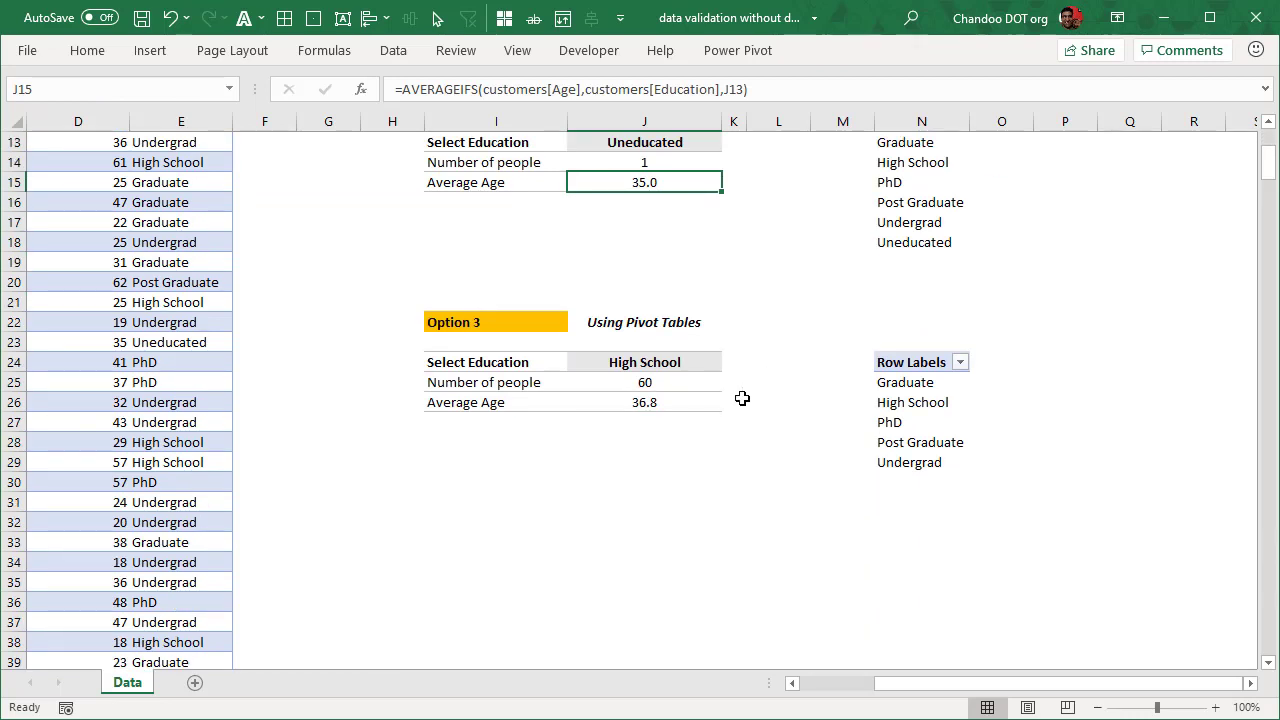
{"action": "left_click", "coordinate": [962, 382]}
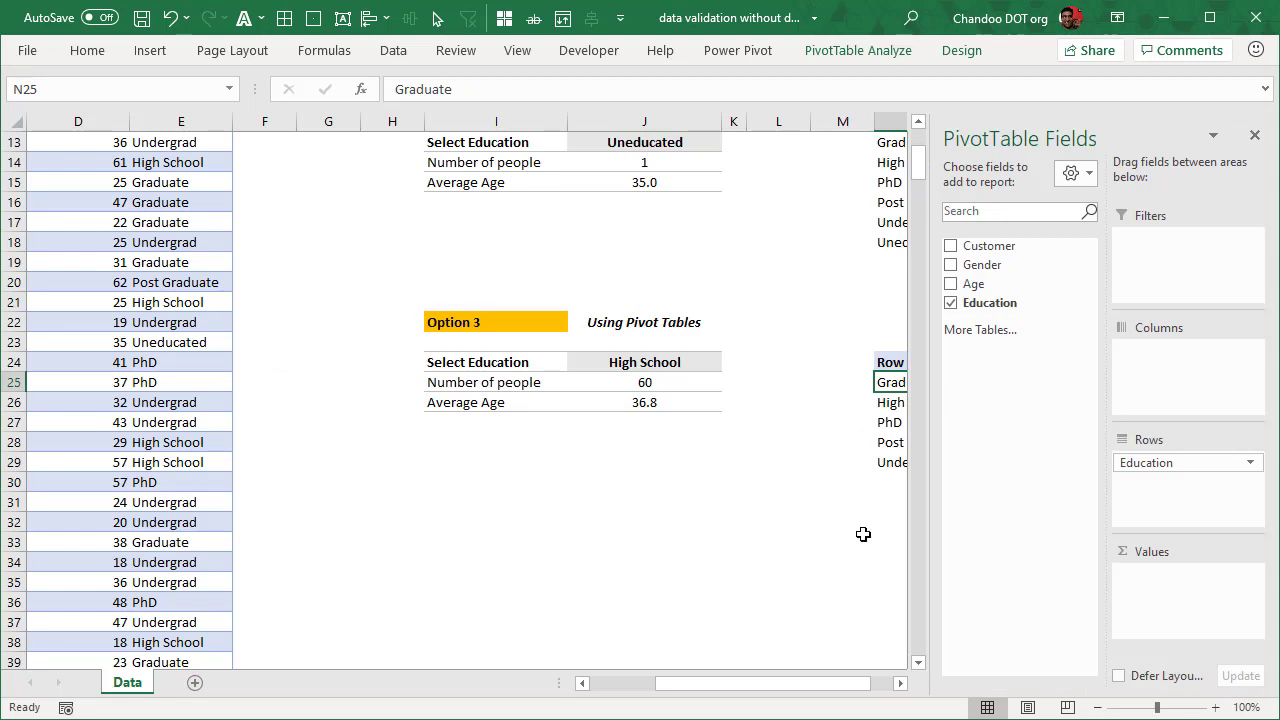
{"action": "left_click", "coordinate": [900, 683]}
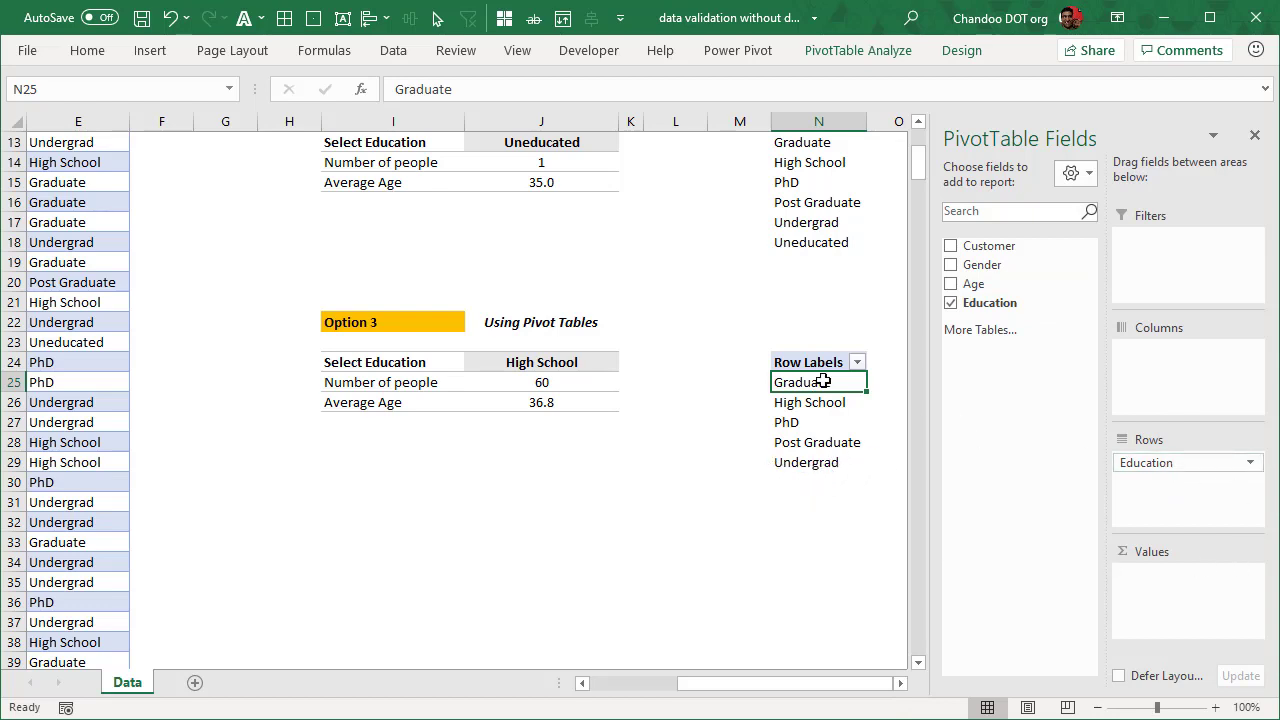
{"action": "left_click_drag", "start_coordinate": [820, 392], "coordinate": [809, 463]}
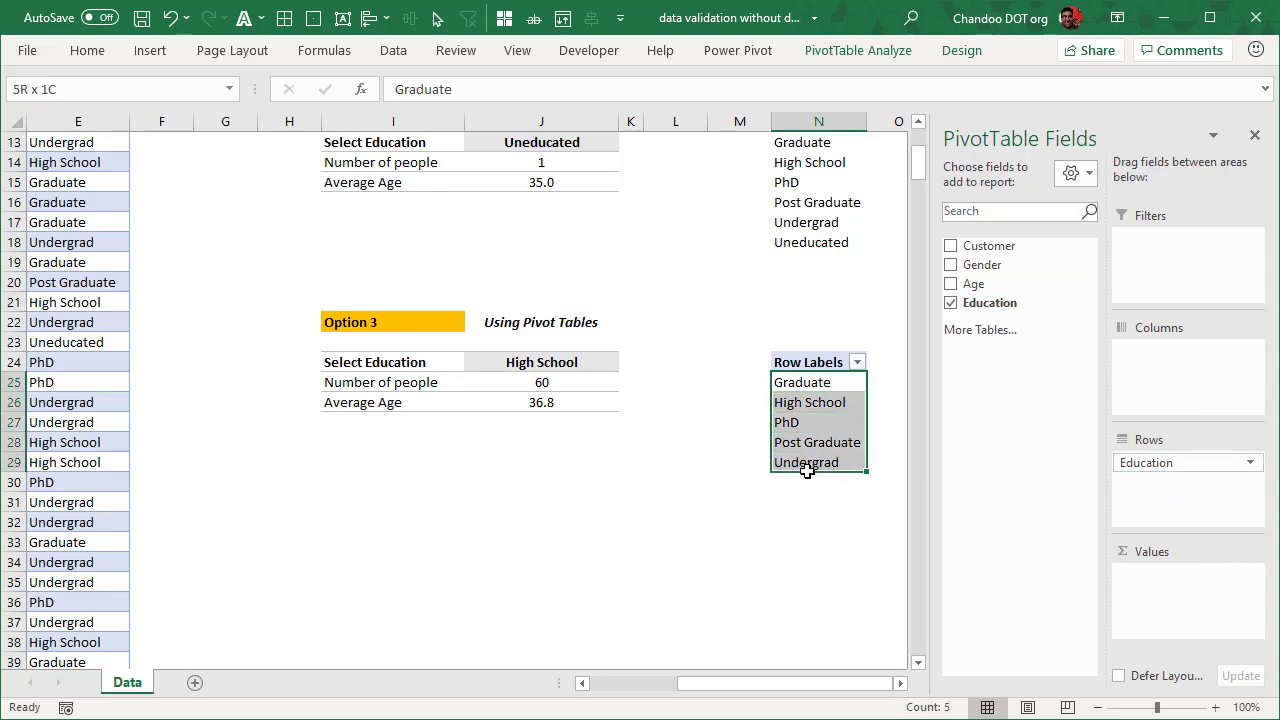
{"action": "left_click", "coordinate": [833, 382]}
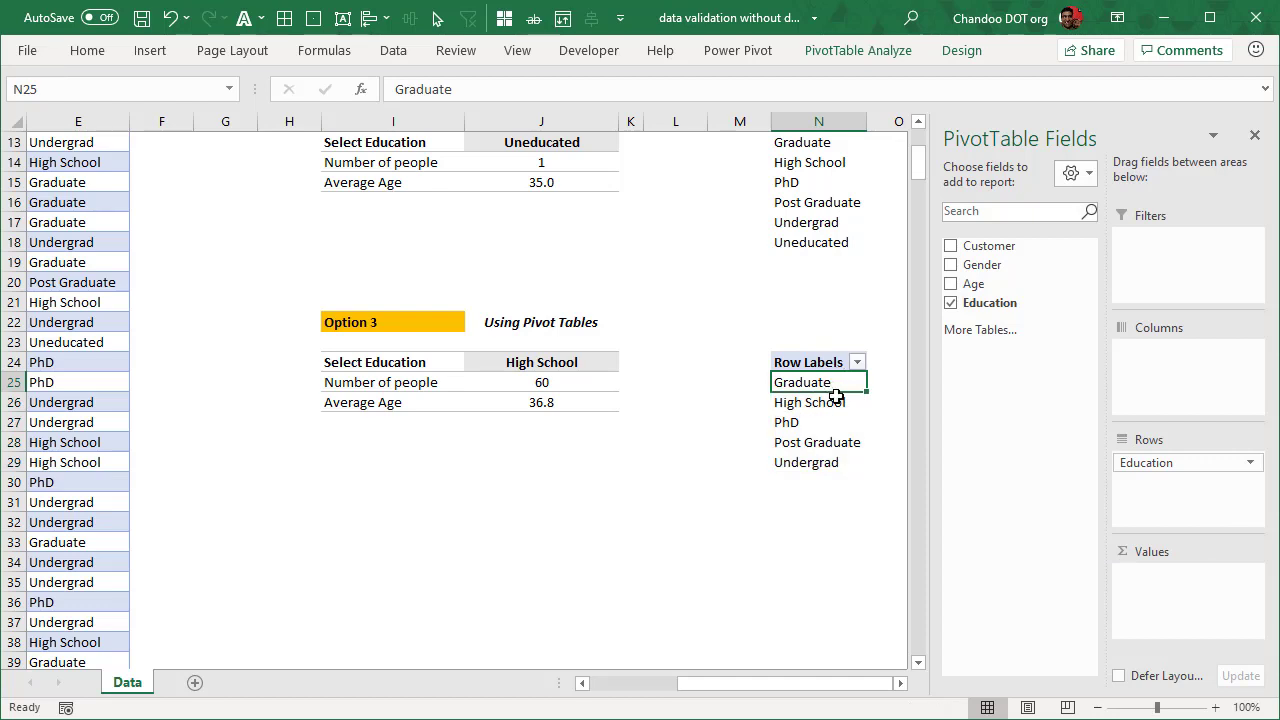
Refresh All so the PivotTable adds the Uneducated item
{"action": "left_click", "coordinate": [392, 52]}
{"action": "left_click", "coordinate": [148, 100]}
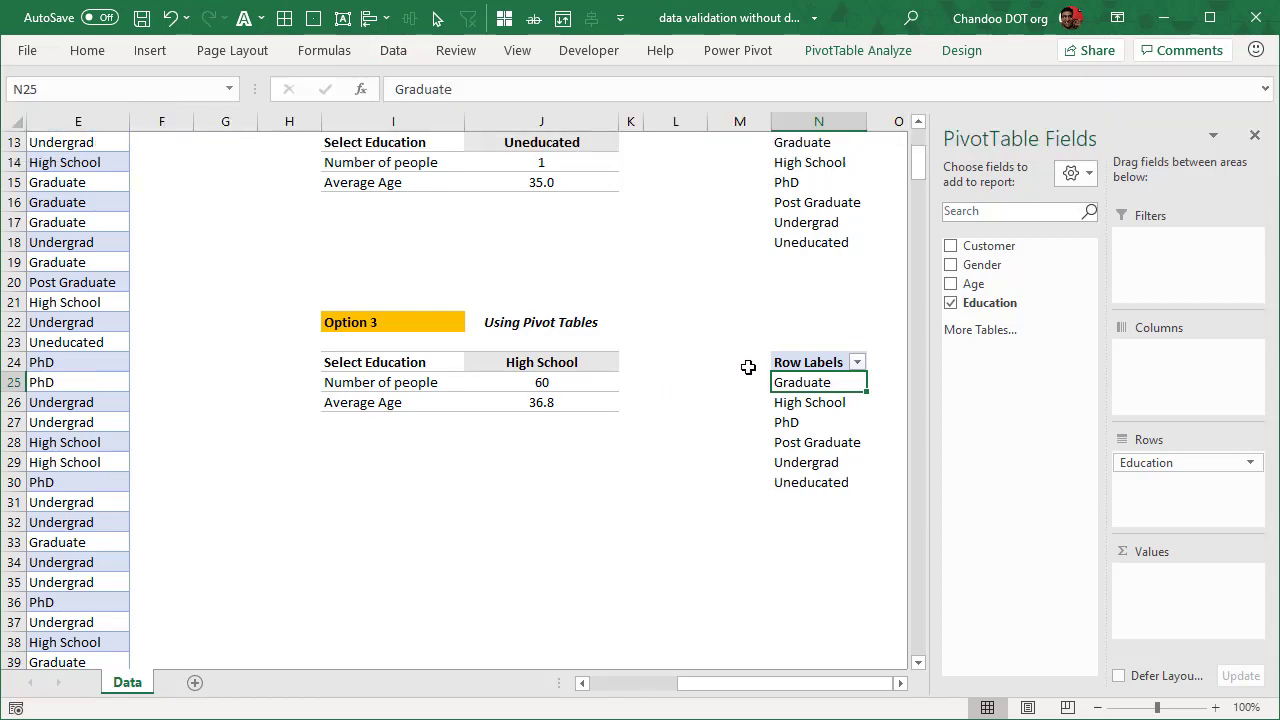
{"action": "left_click", "coordinate": [803, 484]}
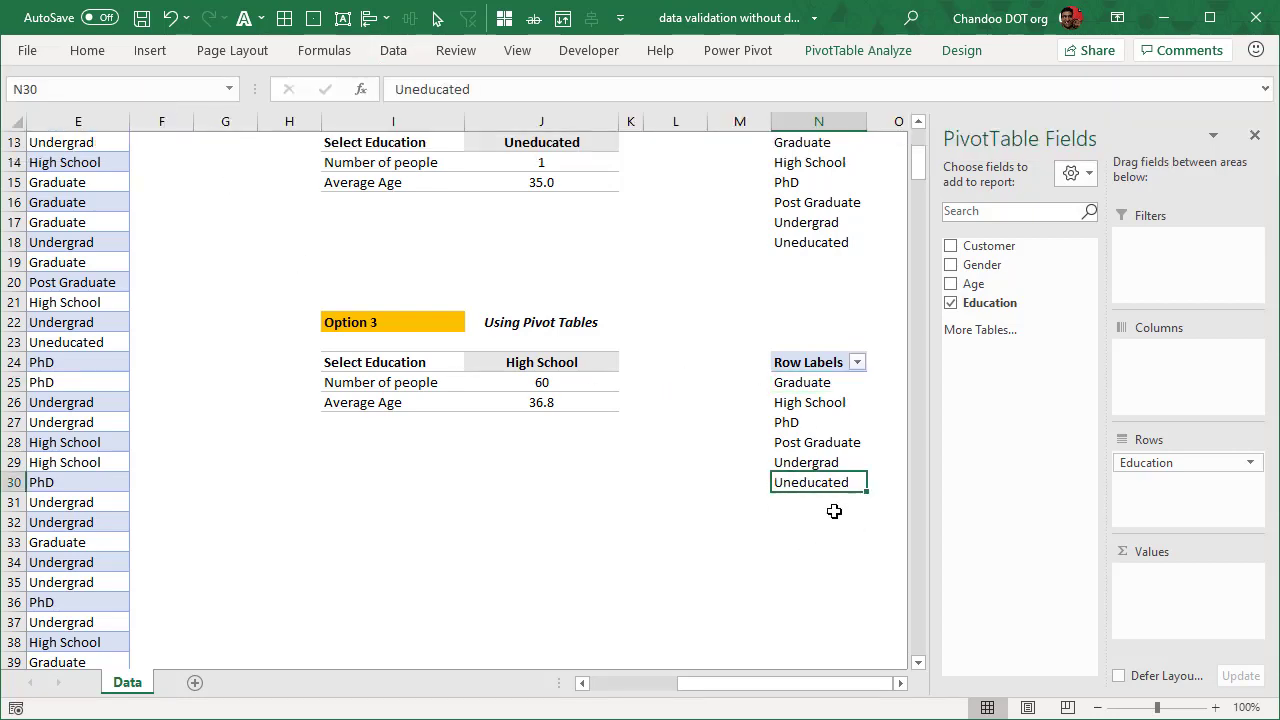
{"action": "left_click", "coordinate": [820, 382]}
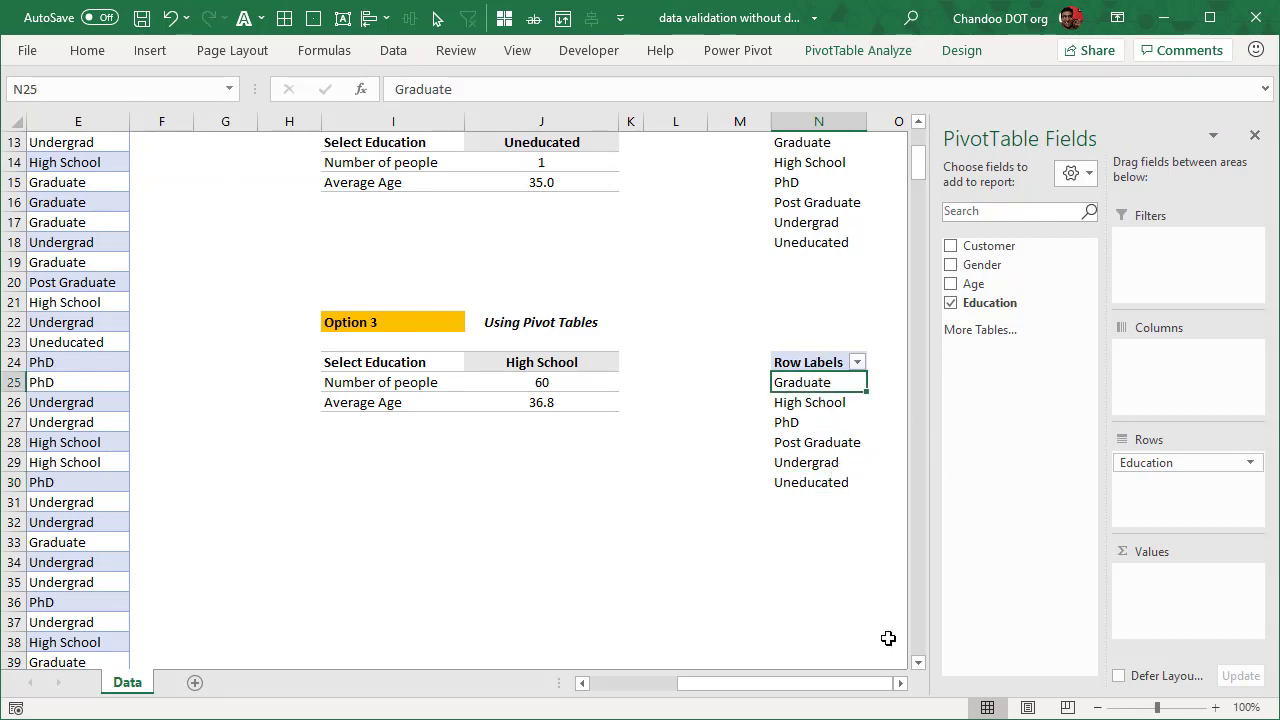
{"action": "left_click", "coordinate": [900, 684]}
{"action": "left_click", "coordinate": [900, 684]}
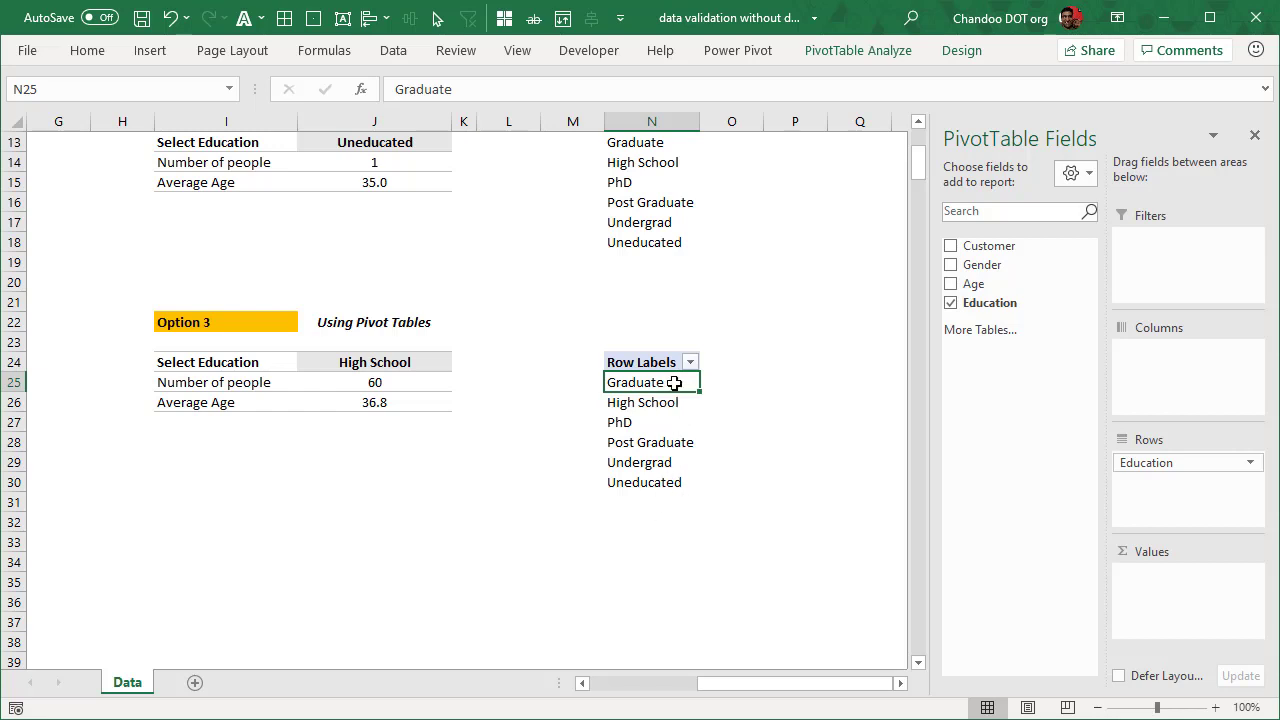
Enter =OFFSET($N$25,,,COUNTA($N$25:$N$44),1) in P25 to spill the pivot's education values
{"action": "left_click", "coordinate": [822, 387]}
{"action": "type", "text": "="}
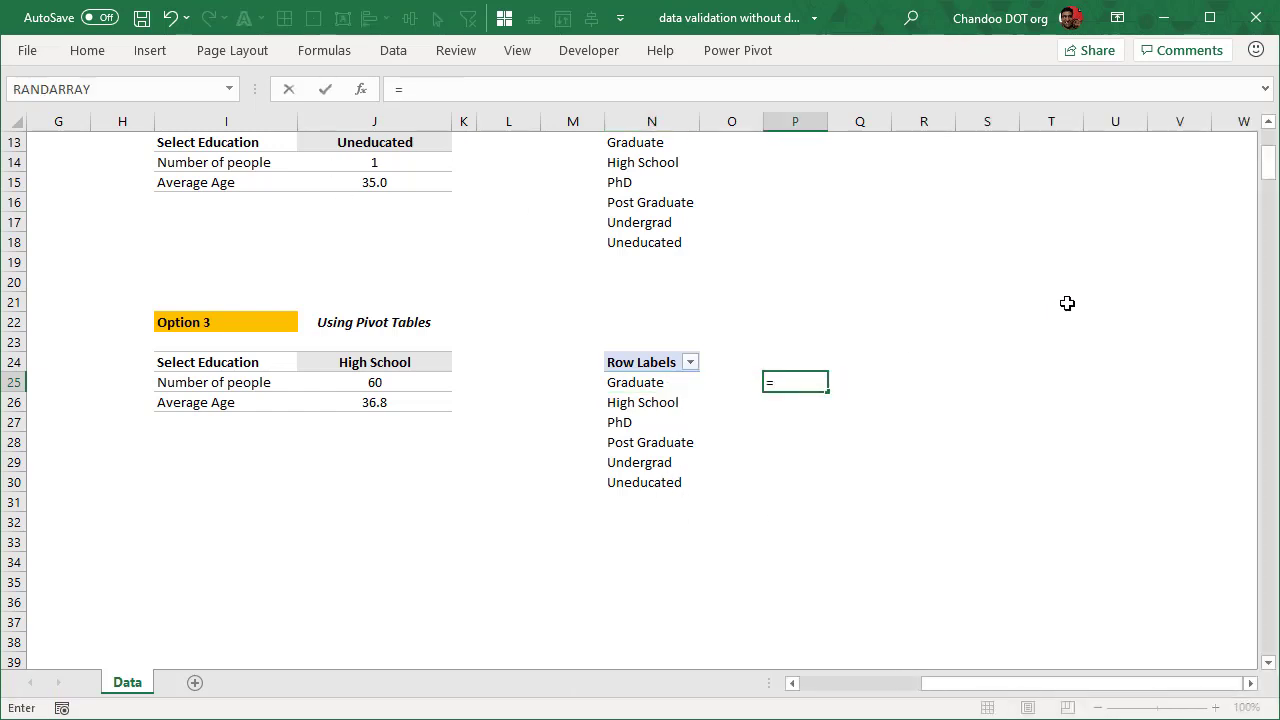
{"action": "type", "text": "offset("}
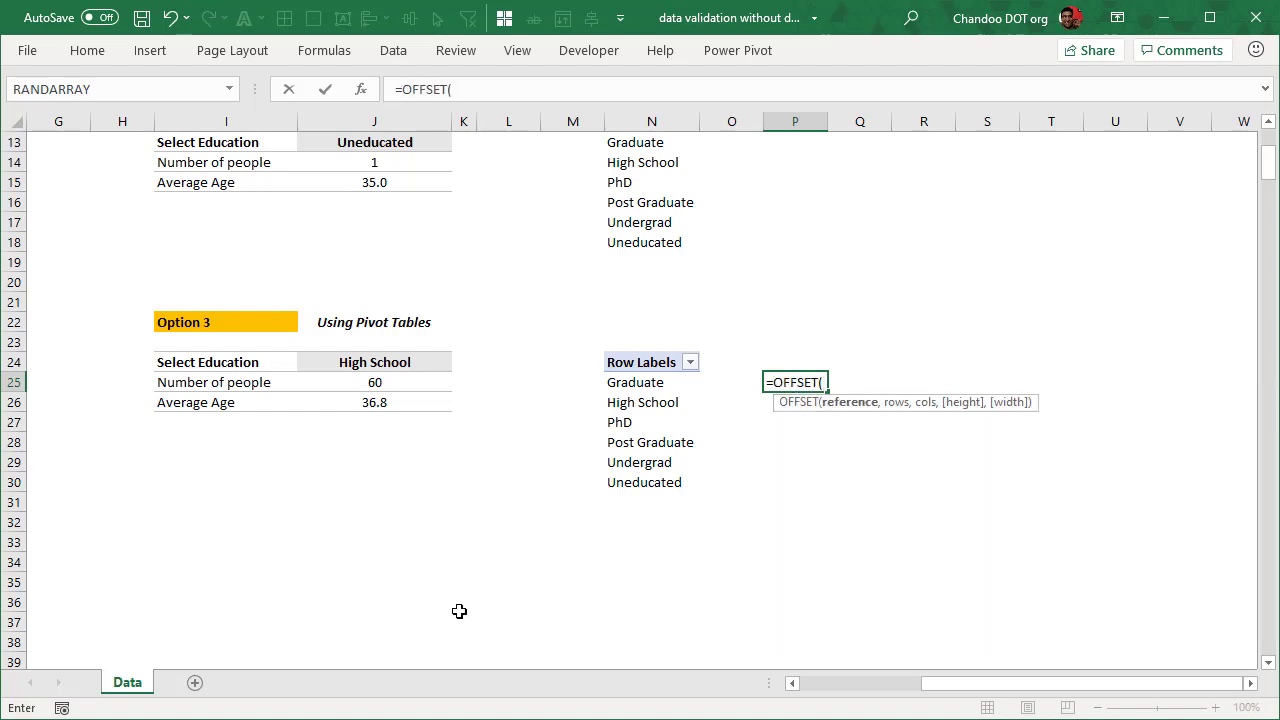
{"action": "left_click", "coordinate": [646, 383]}
{"action": "key", "text": "F4"}
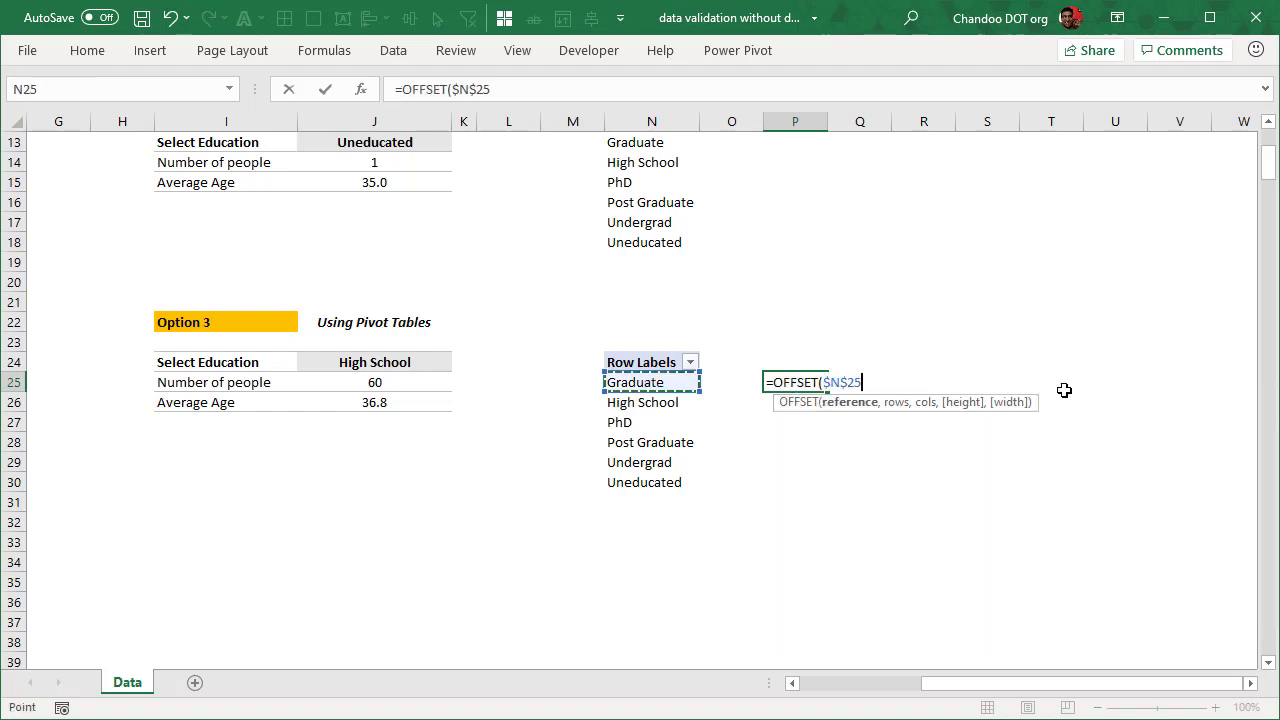
{"action": "type", "text": ","}
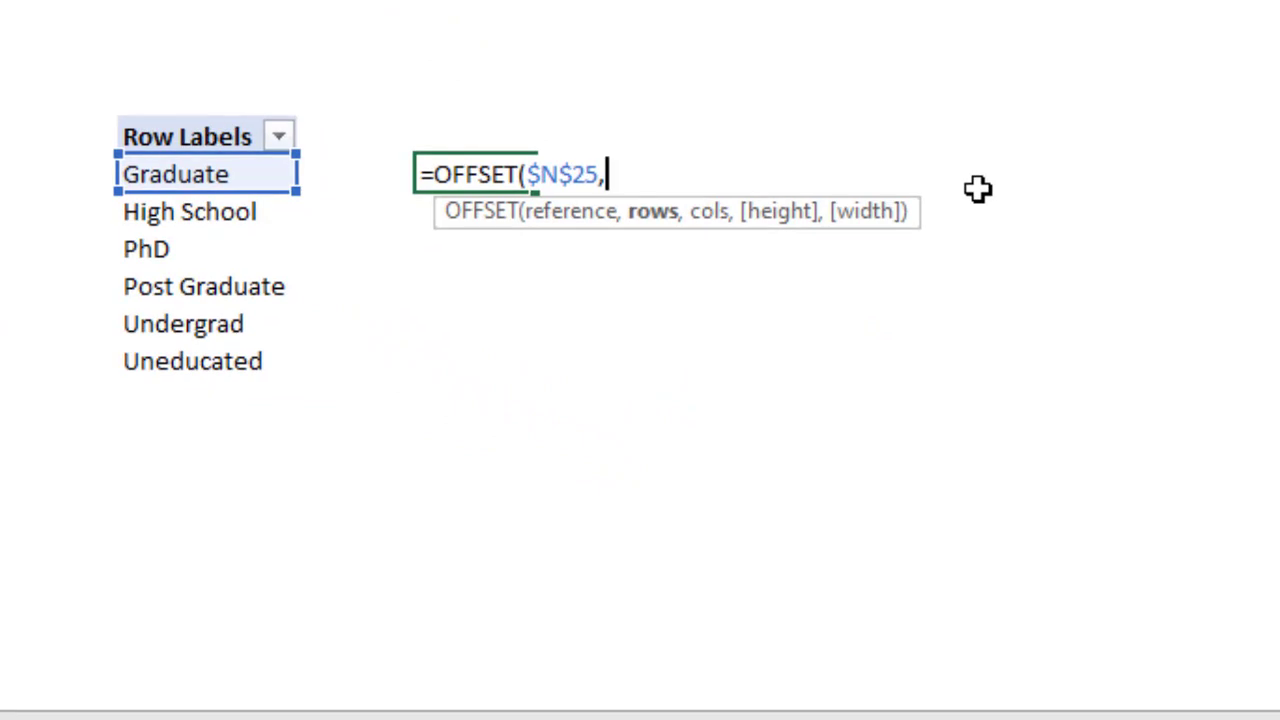
{"action": "type", "text": "0,0,"}
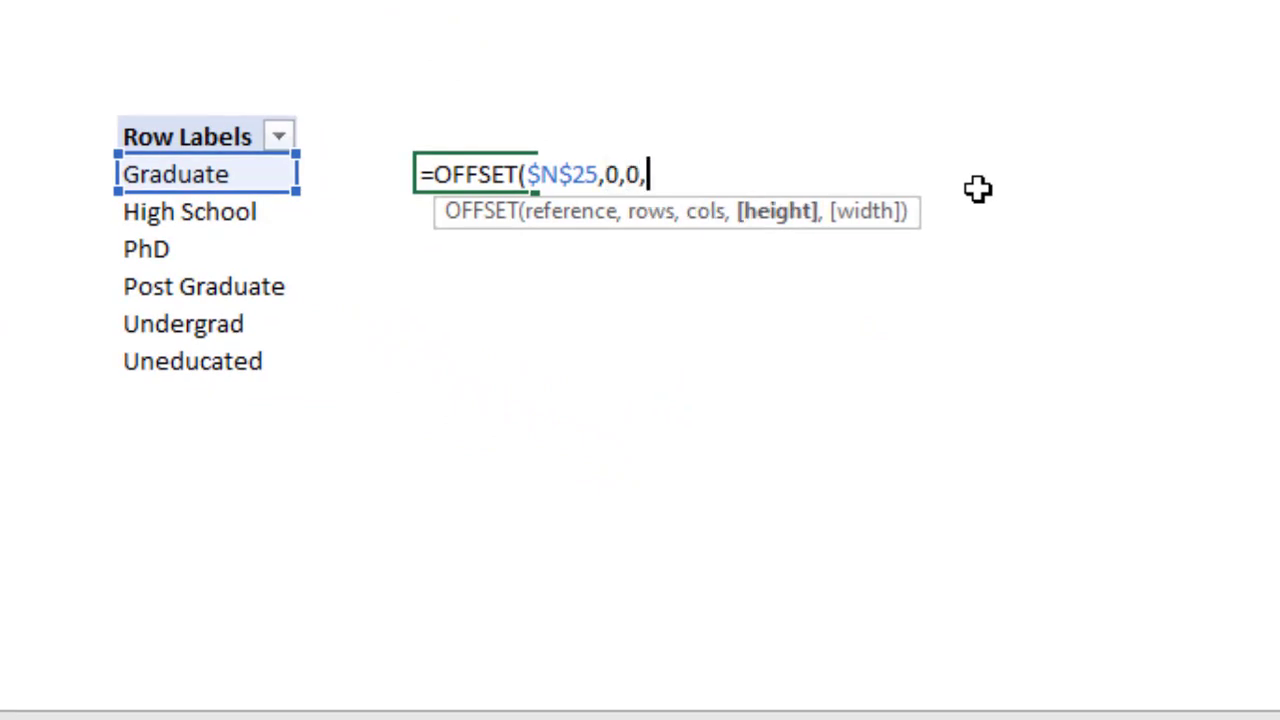
{"action": "key", "text": "BackSpace"}
{"action": "key", "text": "BackSpace"}
{"action": "key", "text": "BackSpace"}
{"action": "key", "text": "BackSpace"}
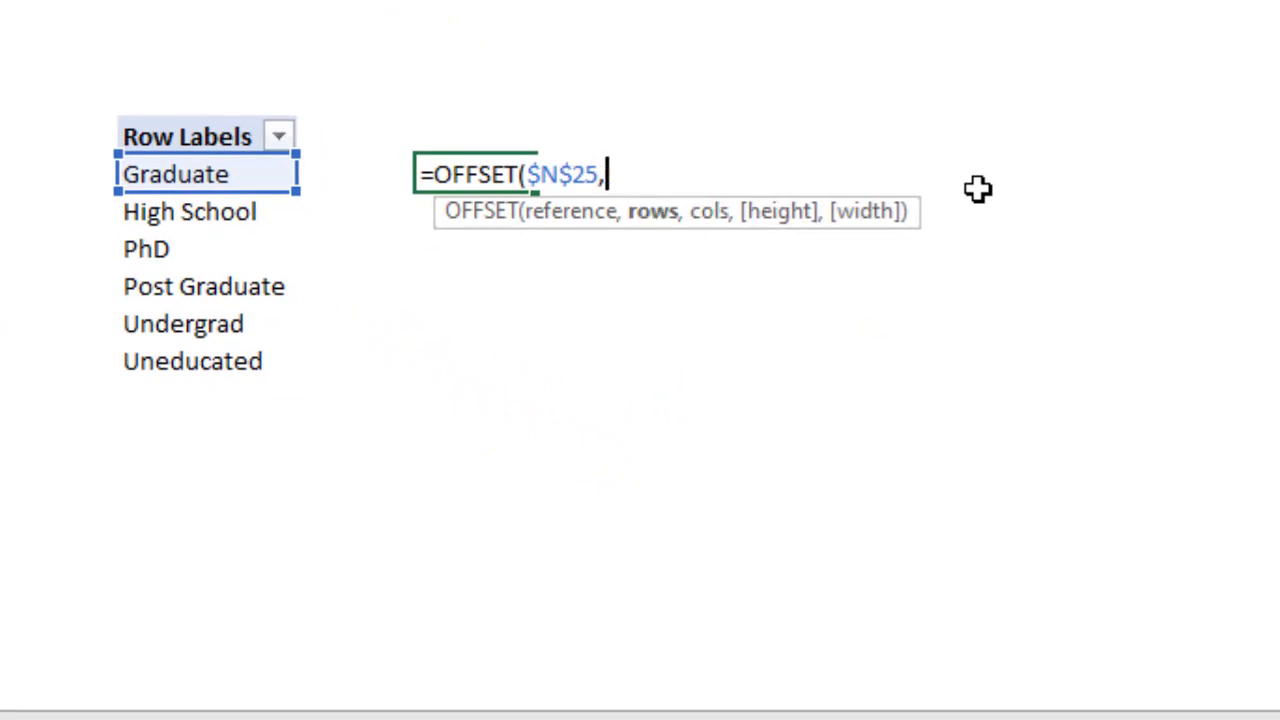
{"action": "type", "text": ",,"}
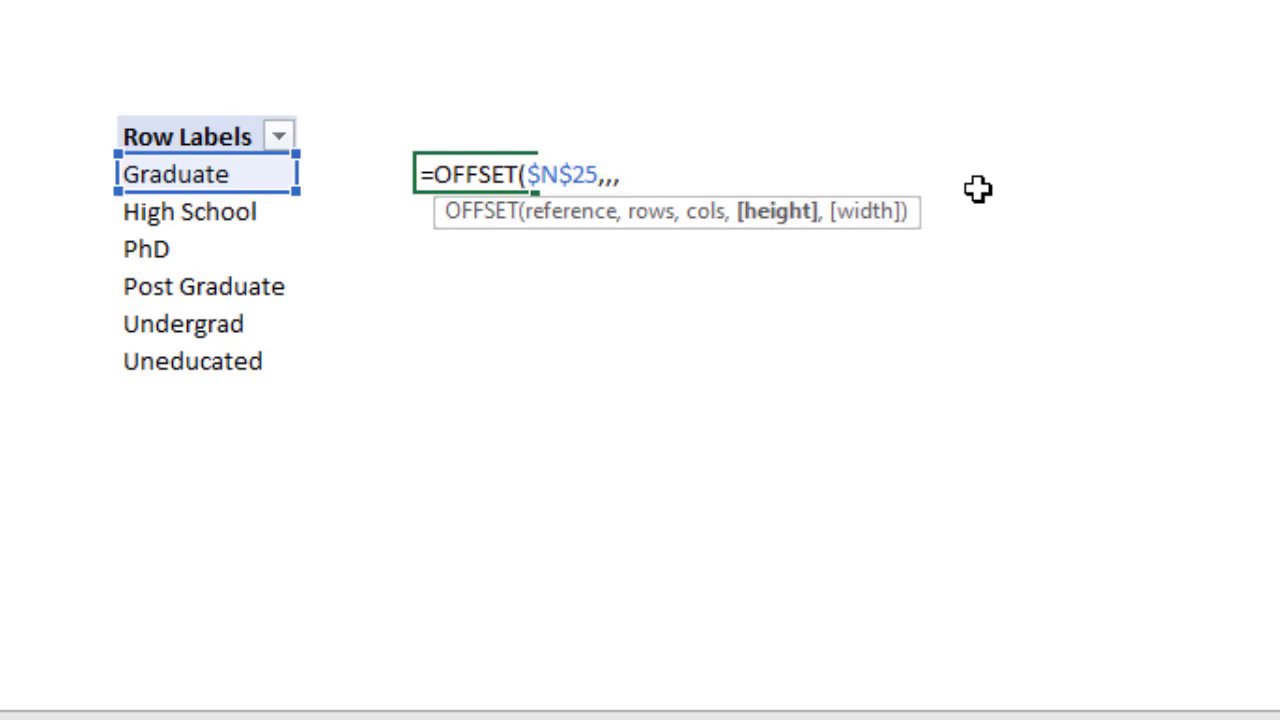
{"action": "type", "text": "cou"}
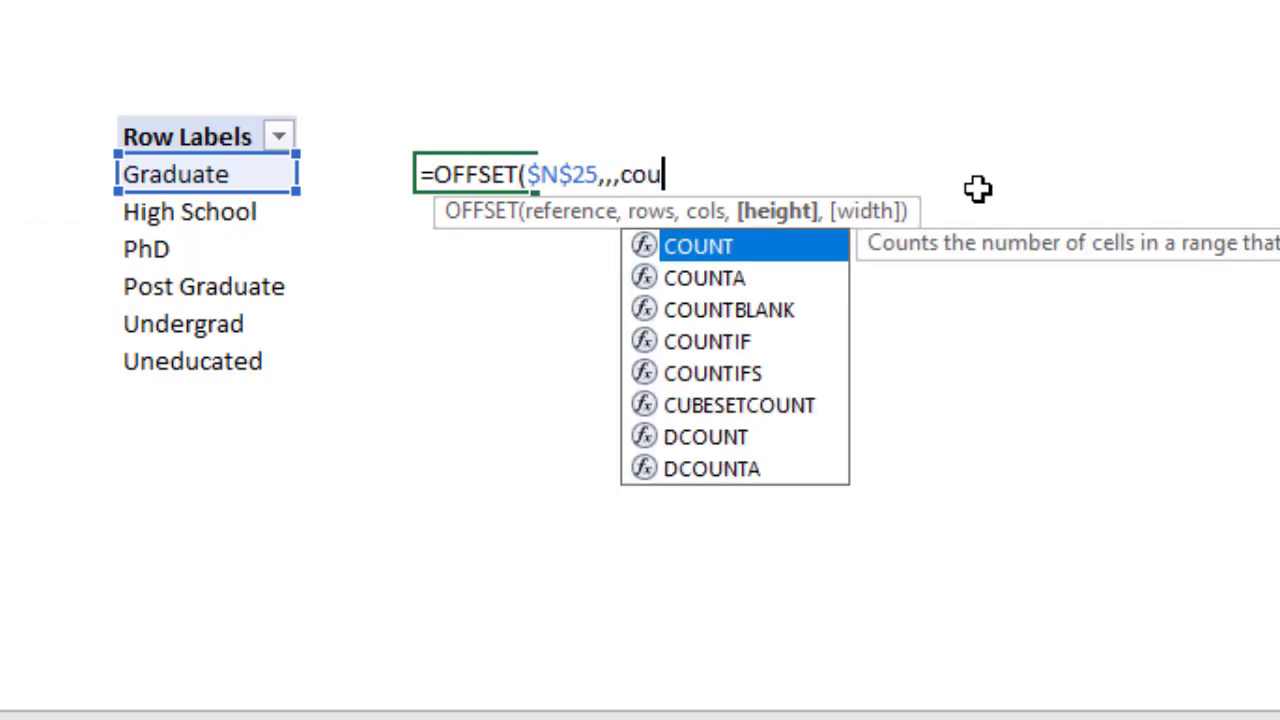
{"action": "type", "text": "nta("}
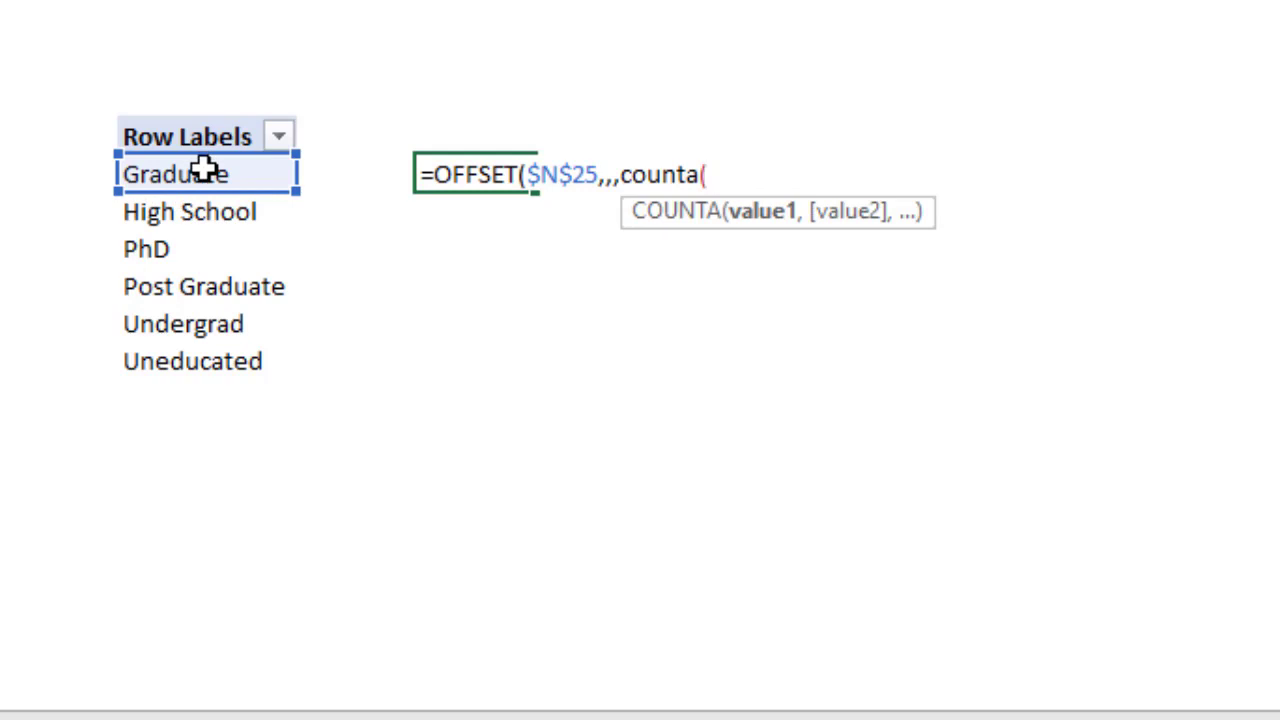
{"action": "left_click_drag", "start_coordinate": [195, 180], "coordinate": [190, 665]}
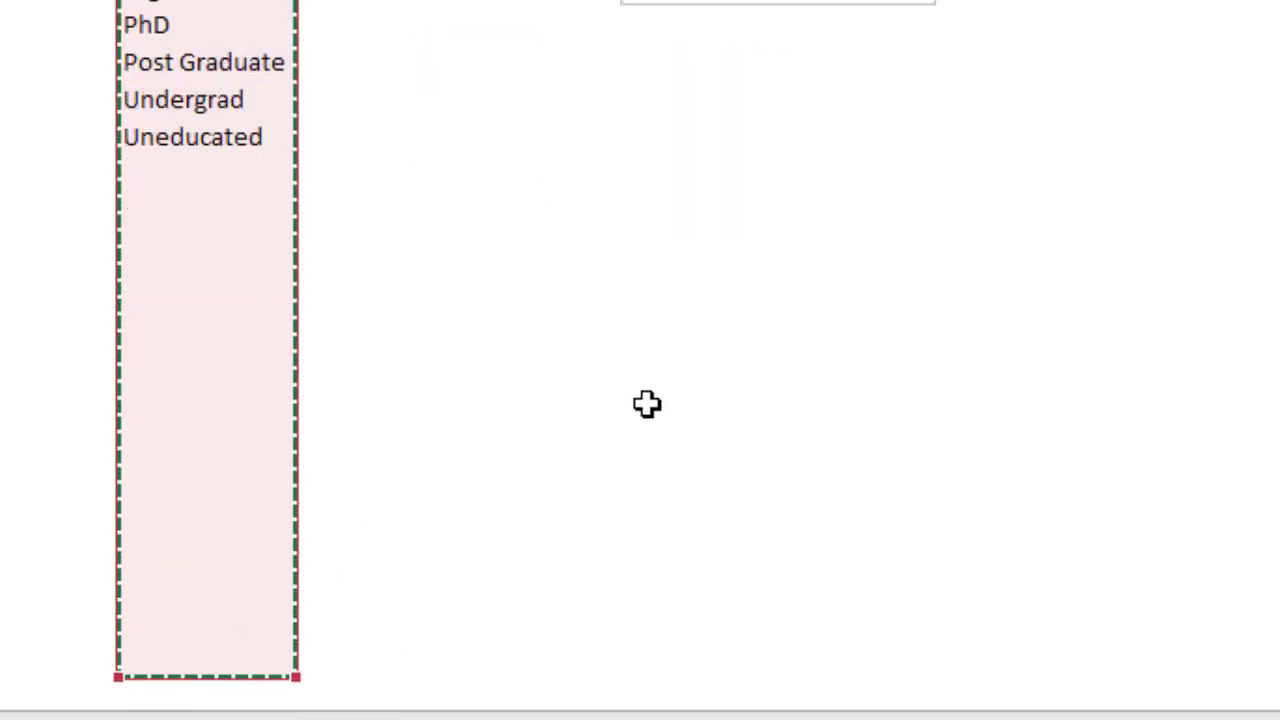
{"action": "type", "text": ")"}
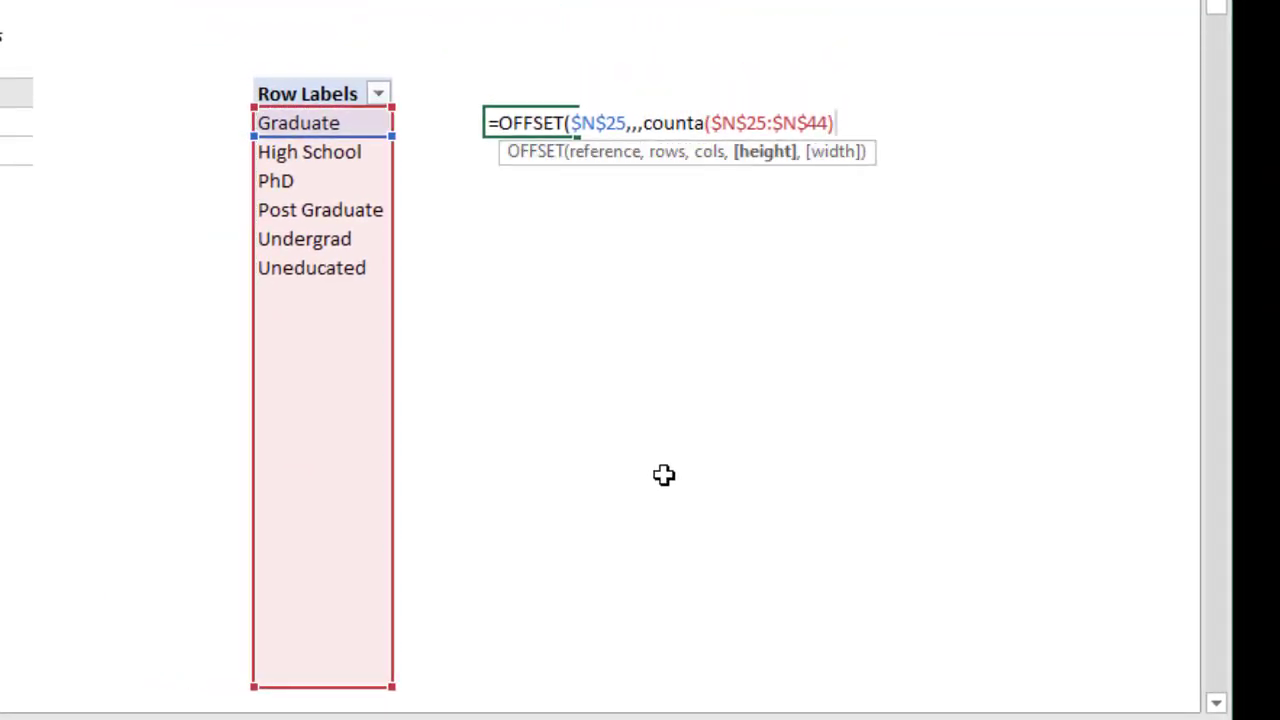
{"action": "scroll", "coordinate": [737, 494], "scroll_direction": "up", "scroll_amount": 2}
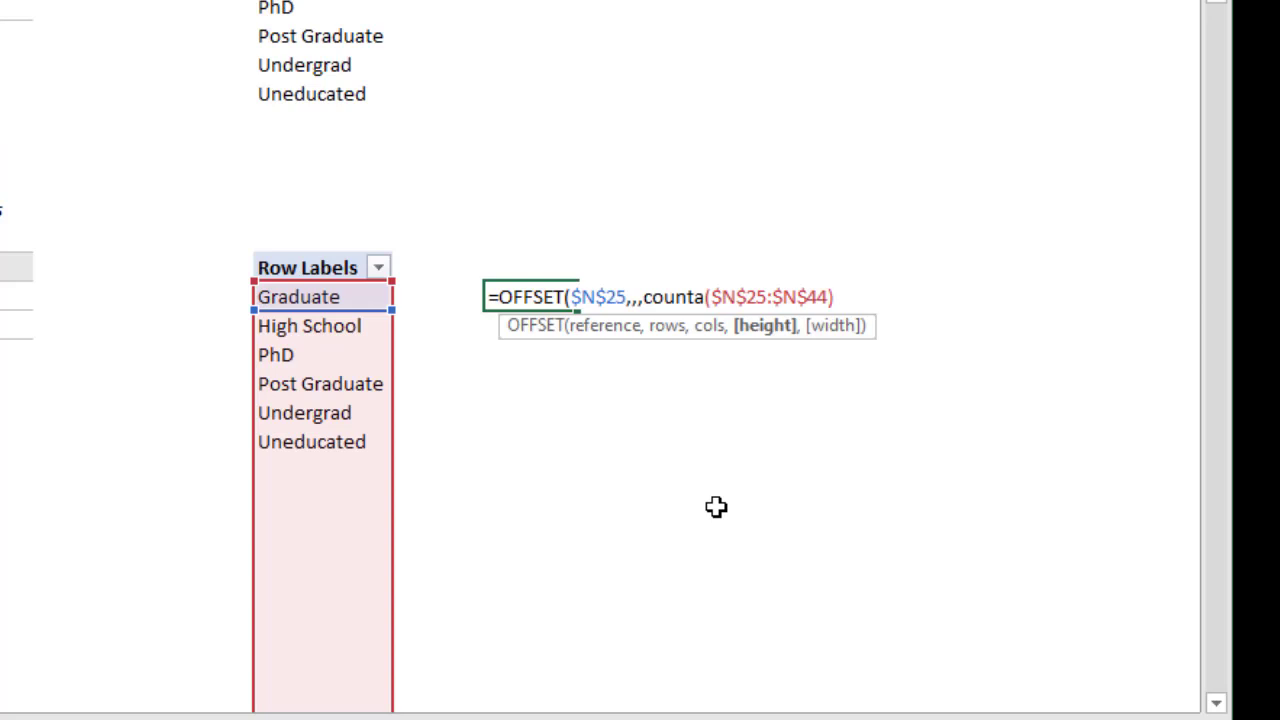
{"action": "type", "text": ",1)"}
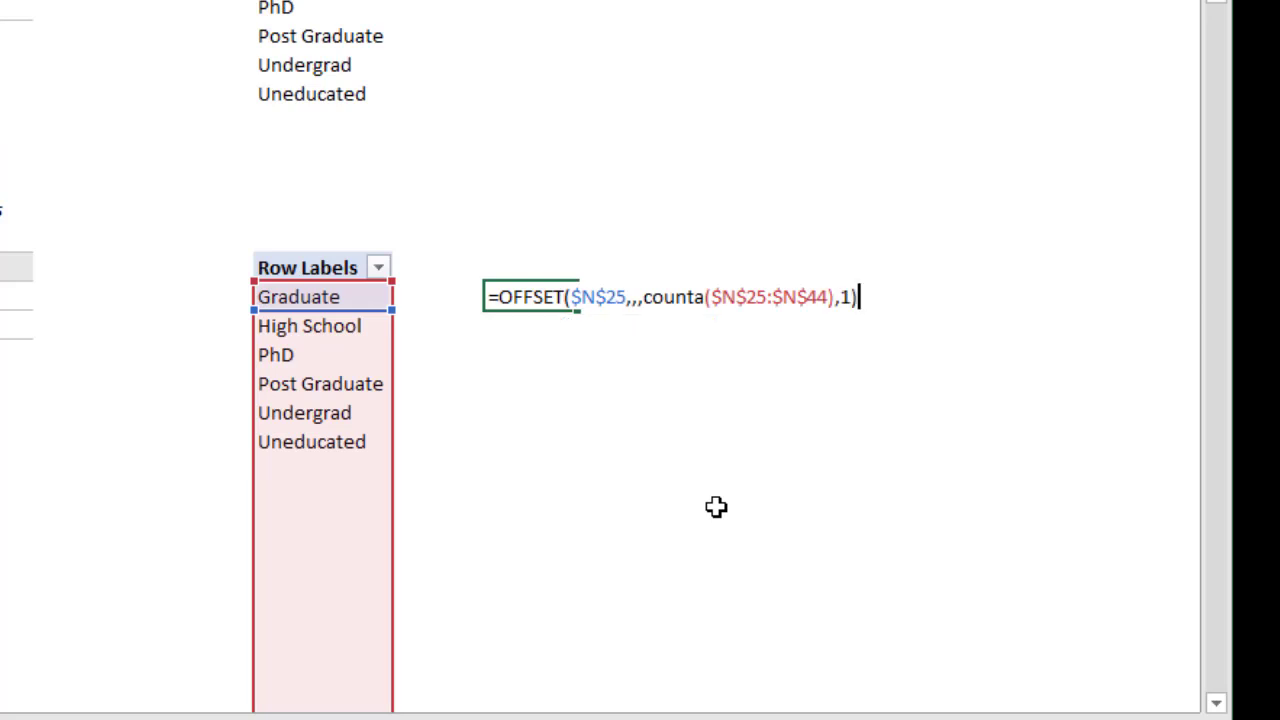
{"action": "key", "text": "Return"}
Review the P25 OFFSET formula, then delete it along with its spilled list
{"action": "left_click", "coordinate": [597, 306]}
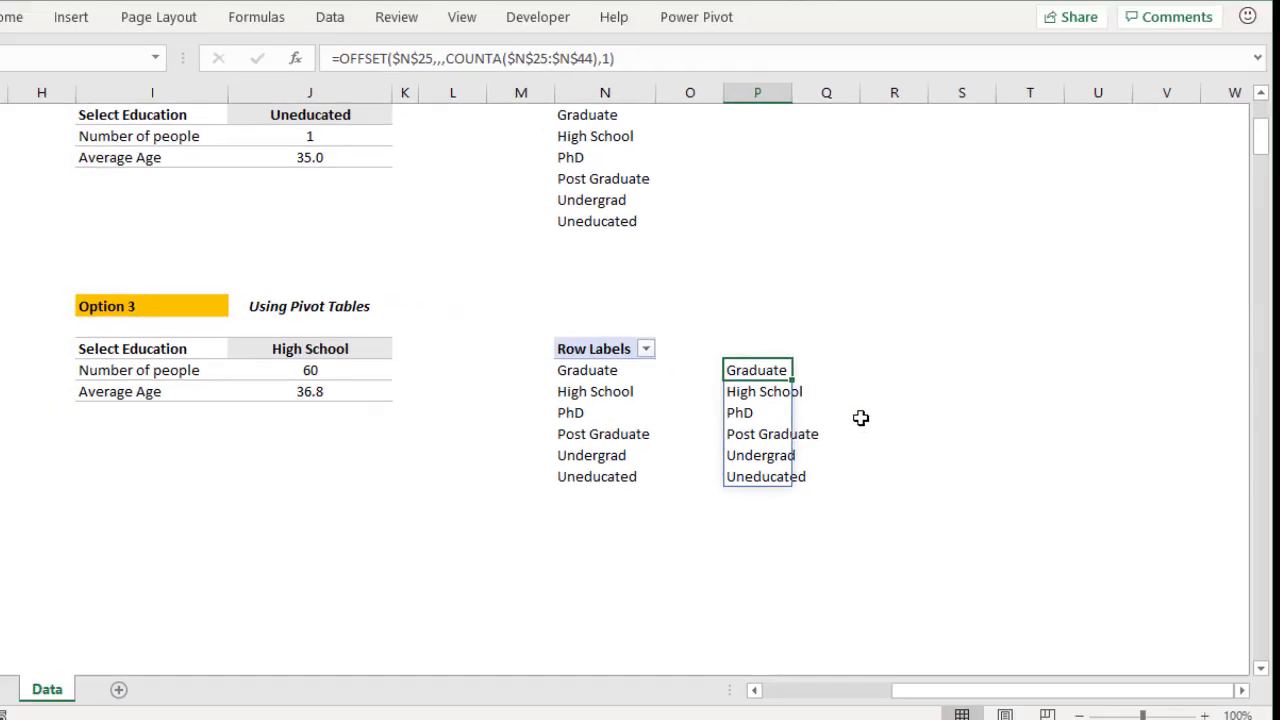
{"action": "key", "text": "F2"}
{"action": "key", "text": "Escape"}
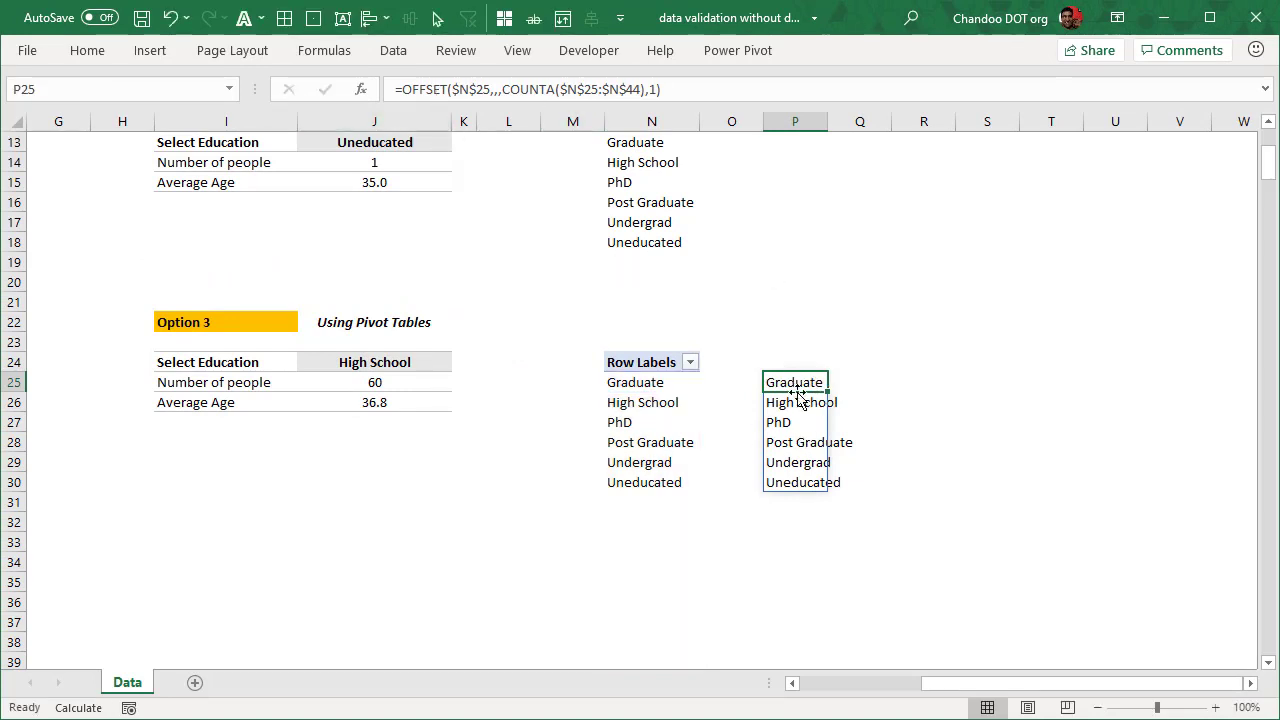
{"action": "key", "text": "F2"}
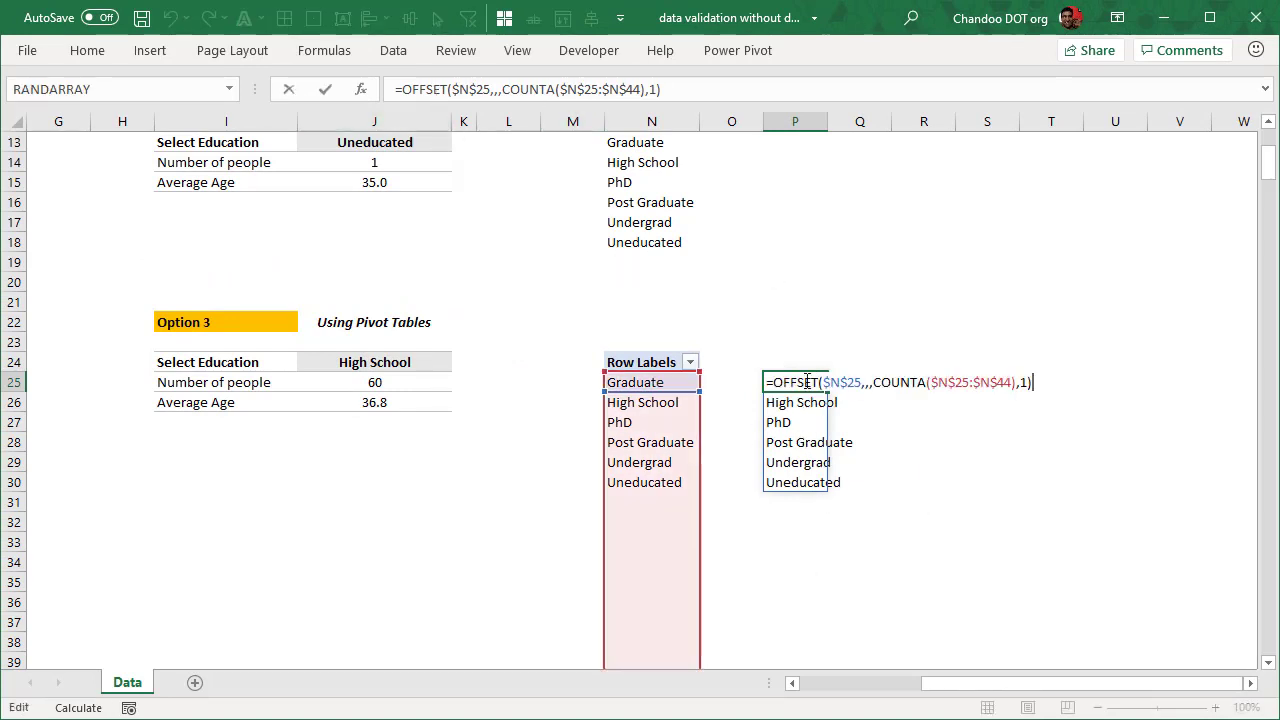
{"action": "left_click_drag", "start_coordinate": [771, 382], "coordinate": [1054, 384]}
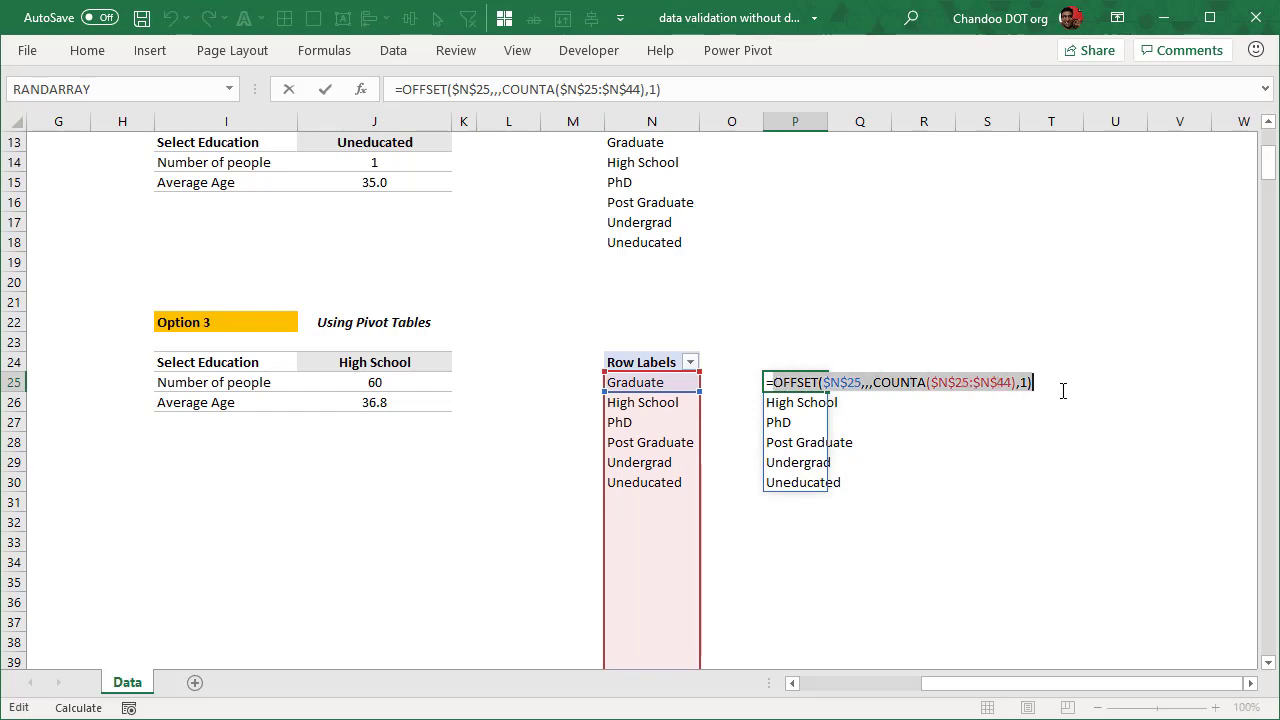
{"action": "key", "text": "Escape"}
{"action": "key", "text": "Delete"}
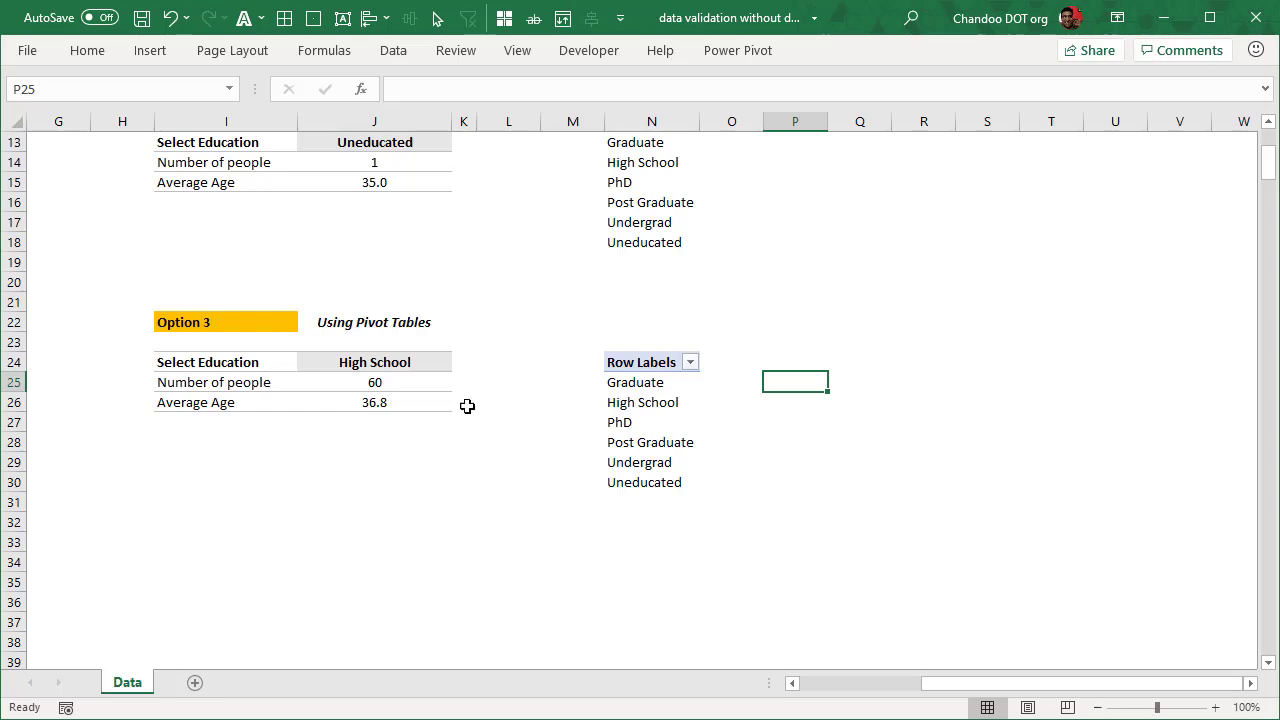
{"action": "left_click", "coordinate": [672, 384]}
{"action": "left_click", "coordinate": [350, 58]}
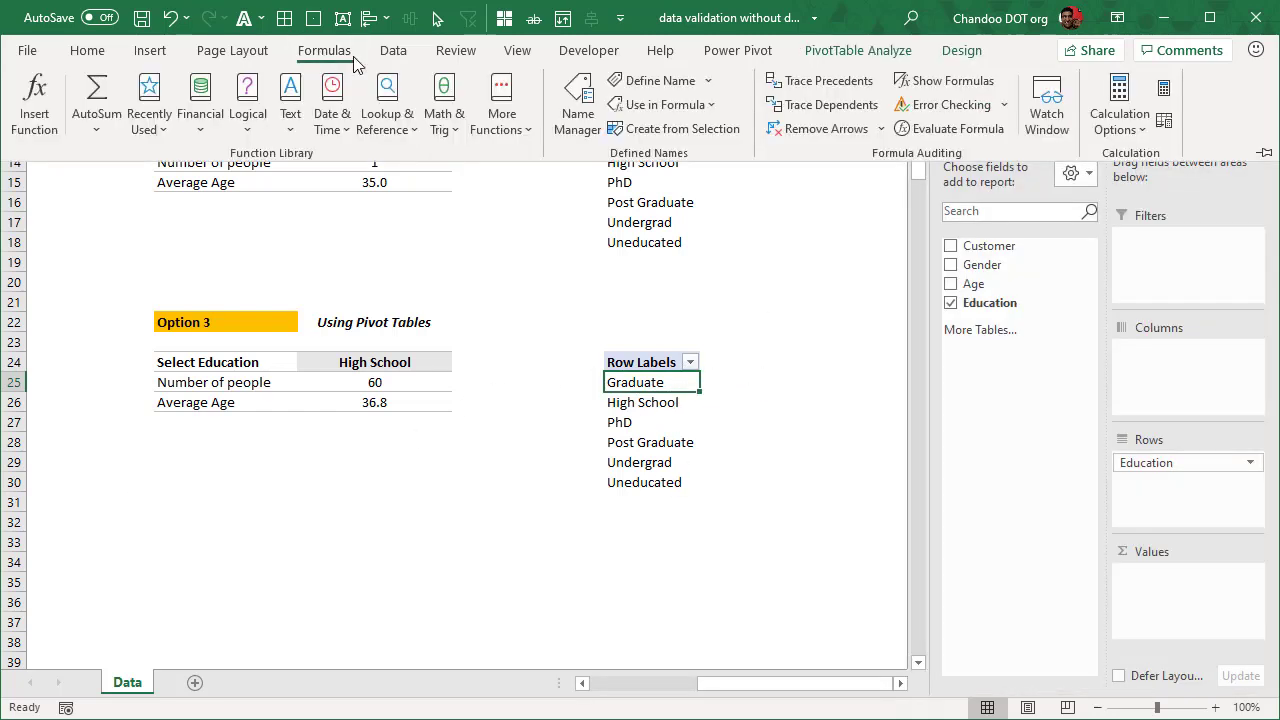
{"action": "left_click", "coordinate": [665, 104]}
{"action": "left_click", "coordinate": [578, 105]}
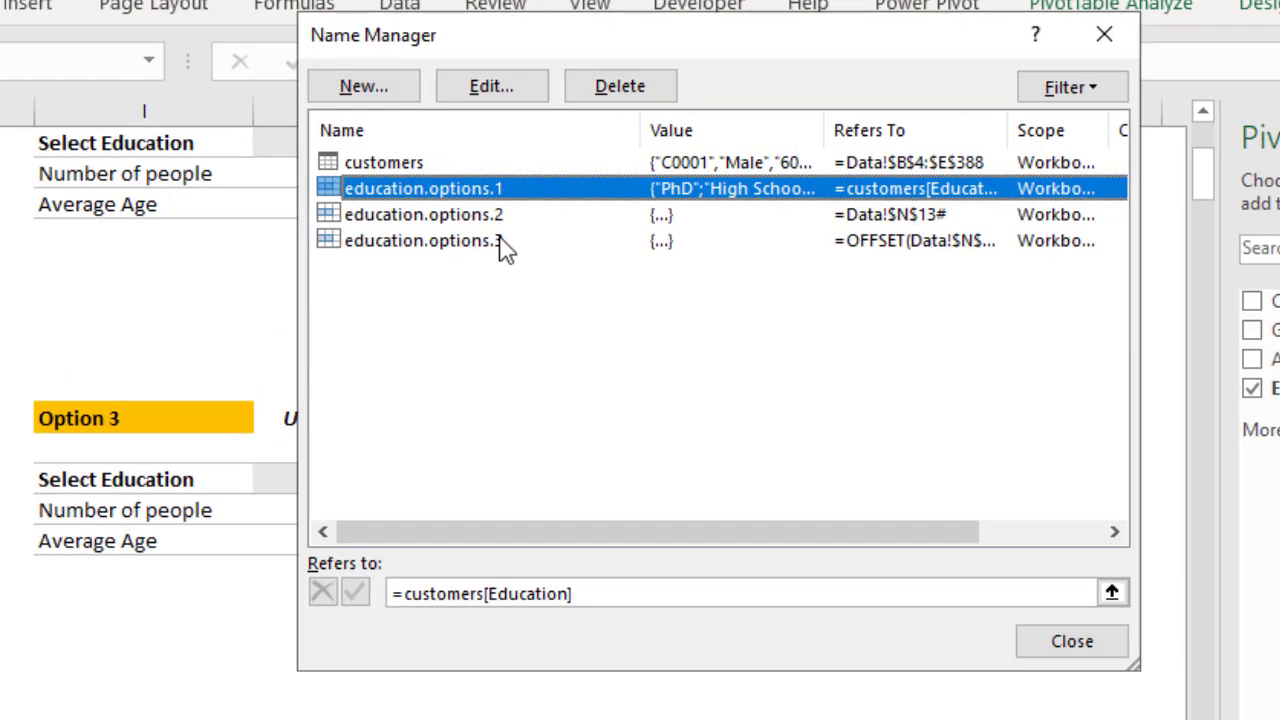
{"action": "left_click", "coordinate": [495, 242]}
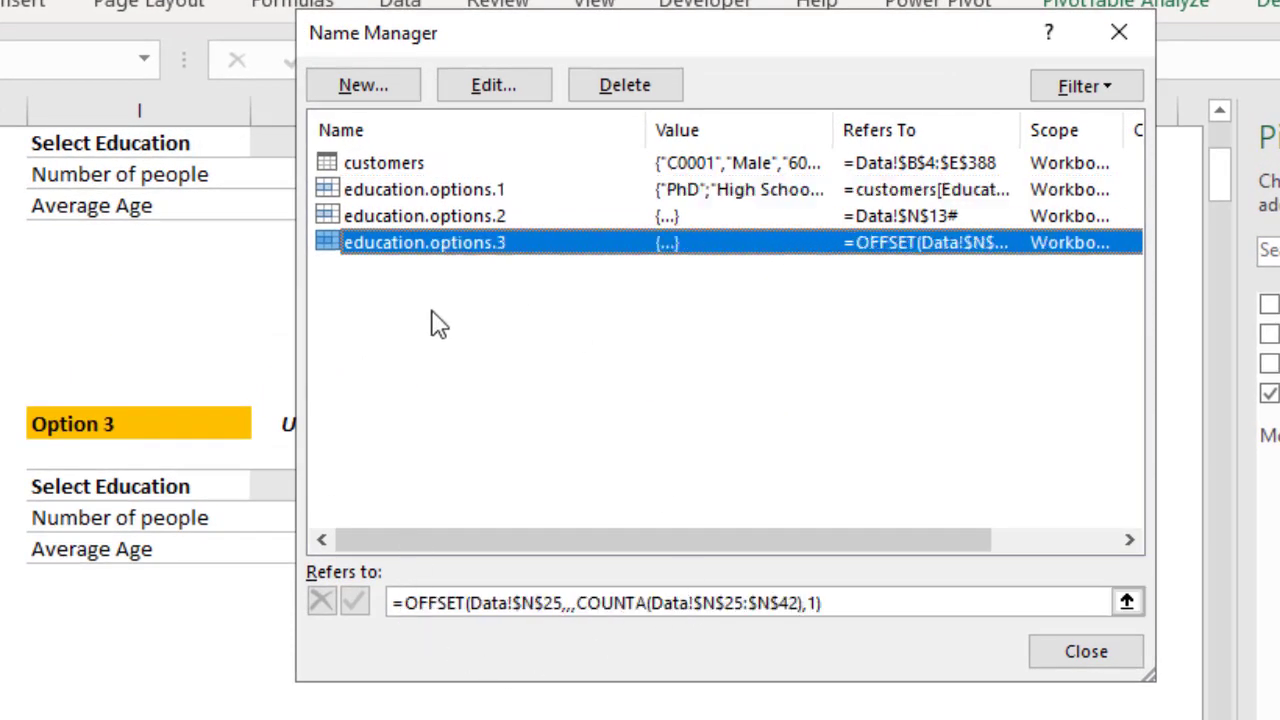
{"action": "left_click", "coordinate": [429, 603]}
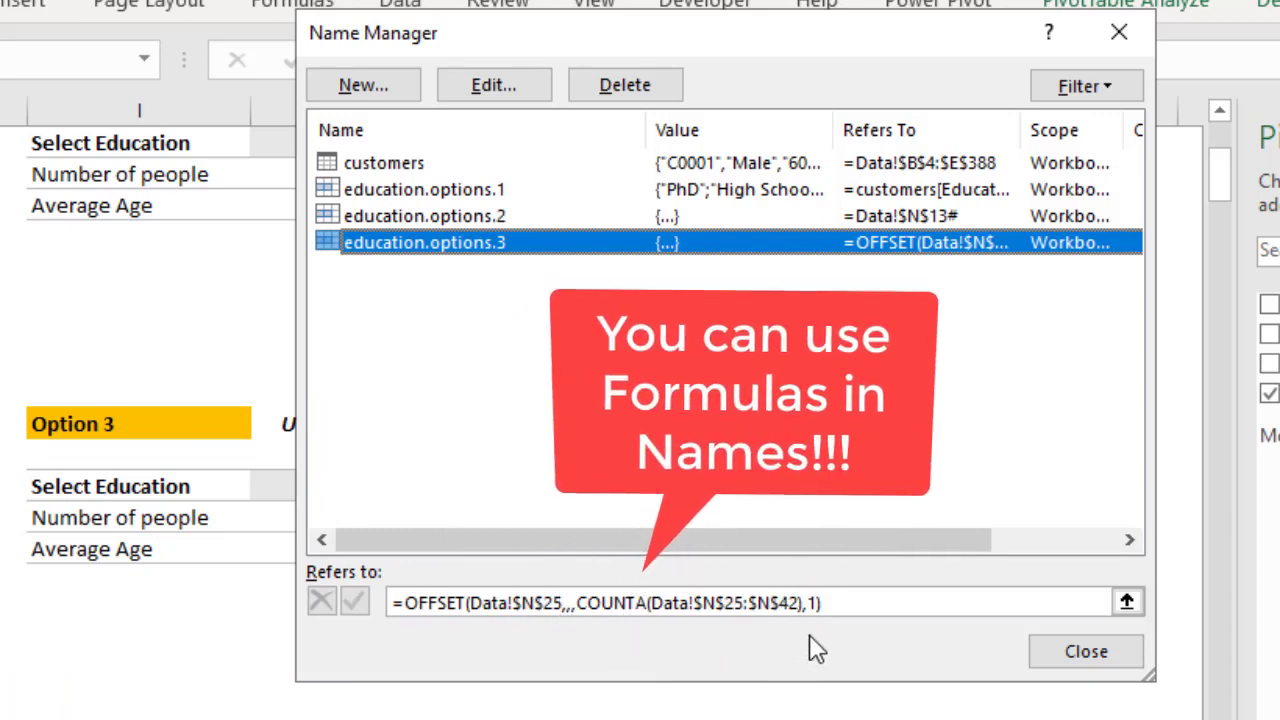
{"action": "left_click", "coordinate": [830, 602]}
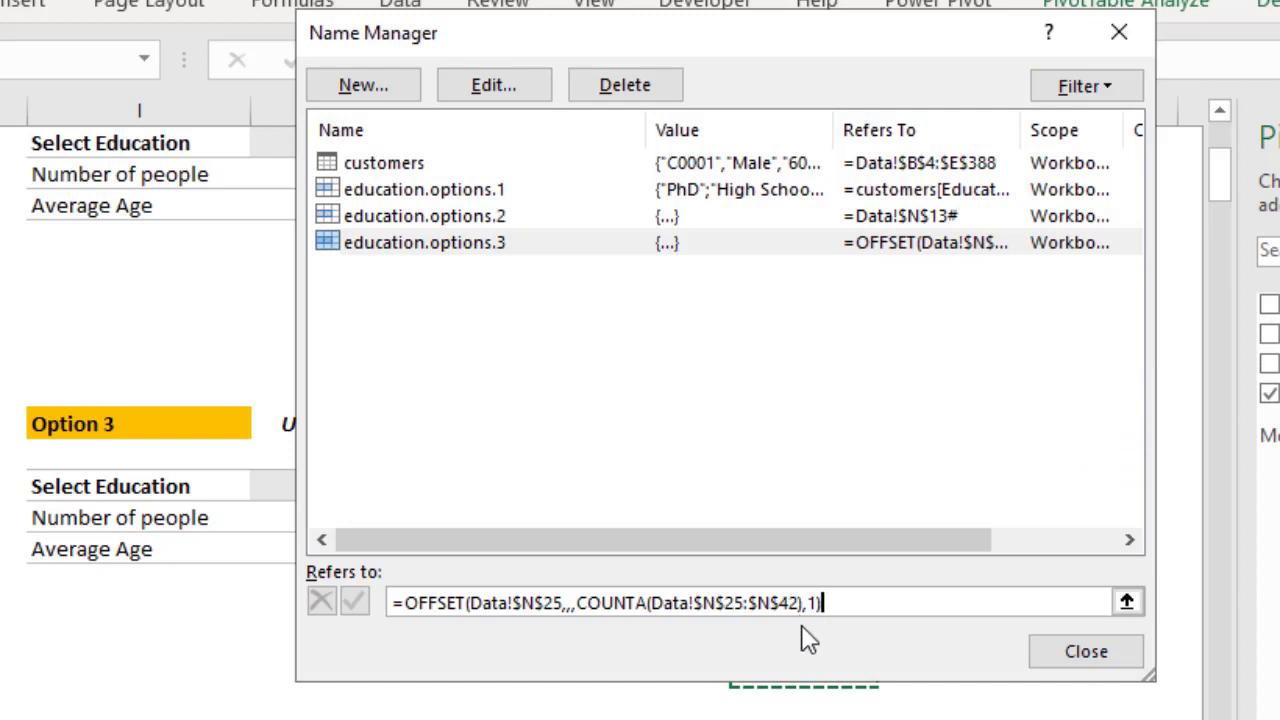
{"action": "left_click", "coordinate": [1110, 664]}
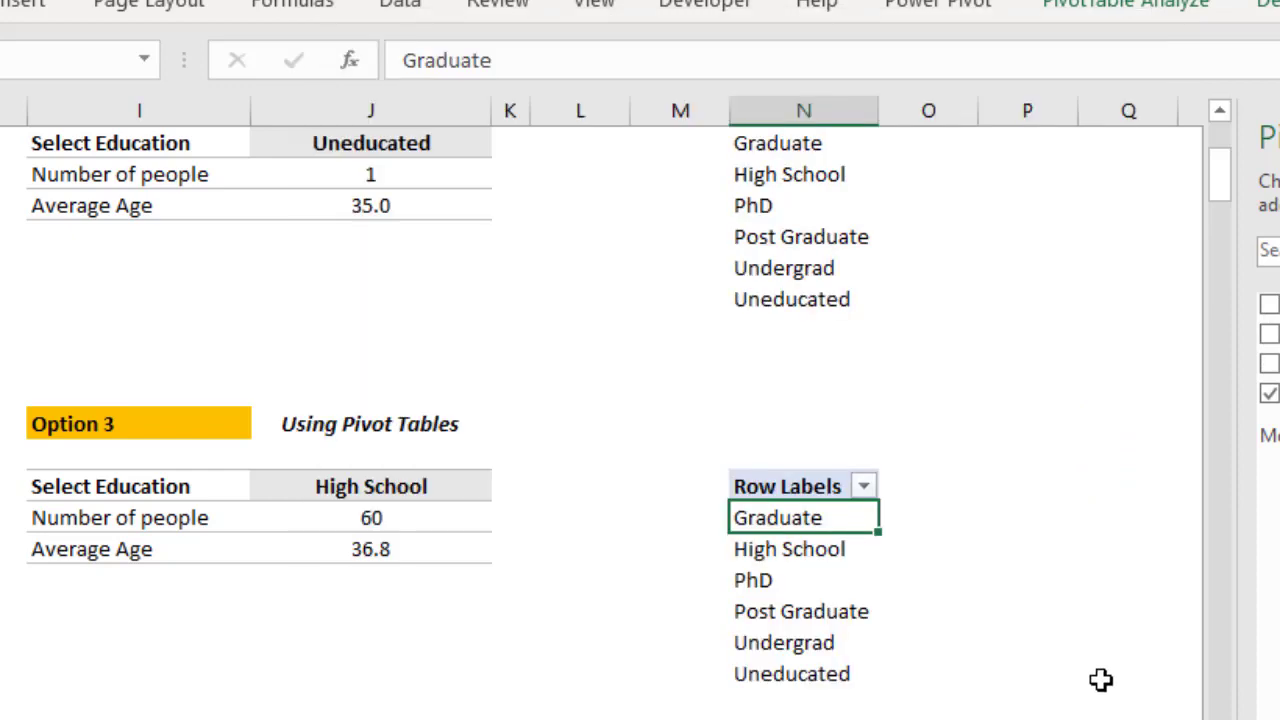
{"action": "left_click", "coordinate": [423, 498]}
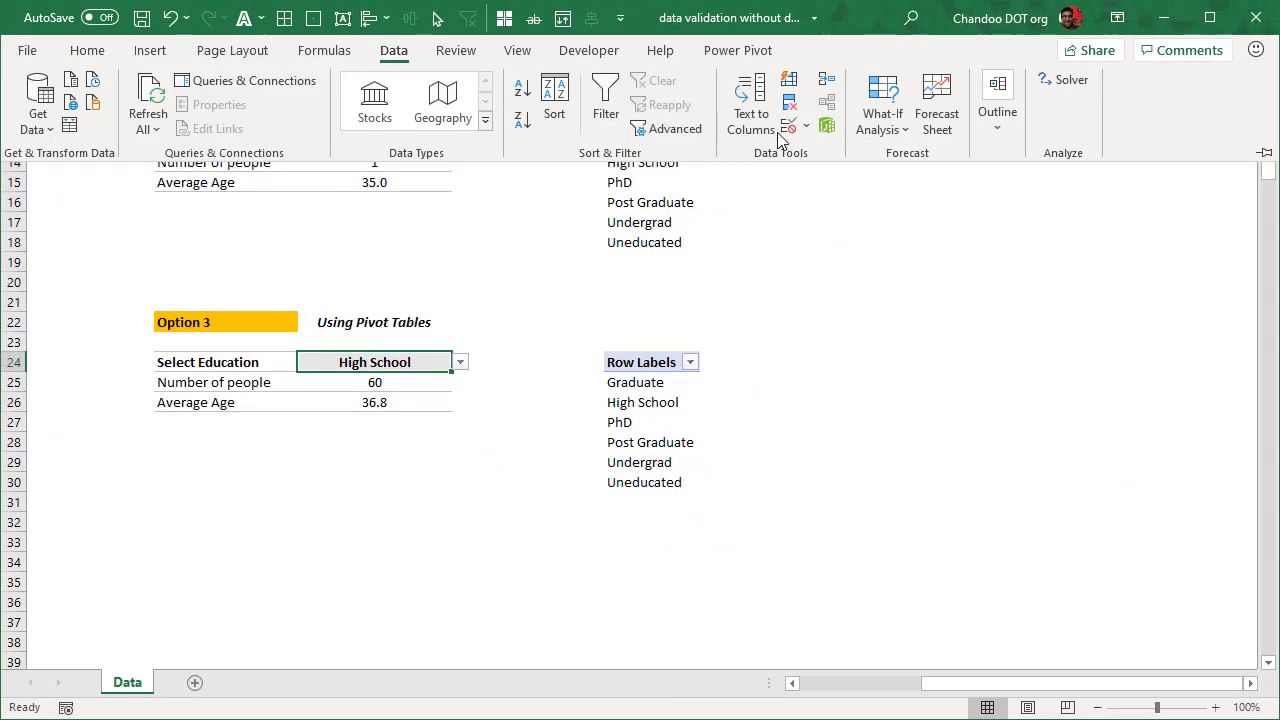
{"action": "left_click", "coordinate": [789, 127]}
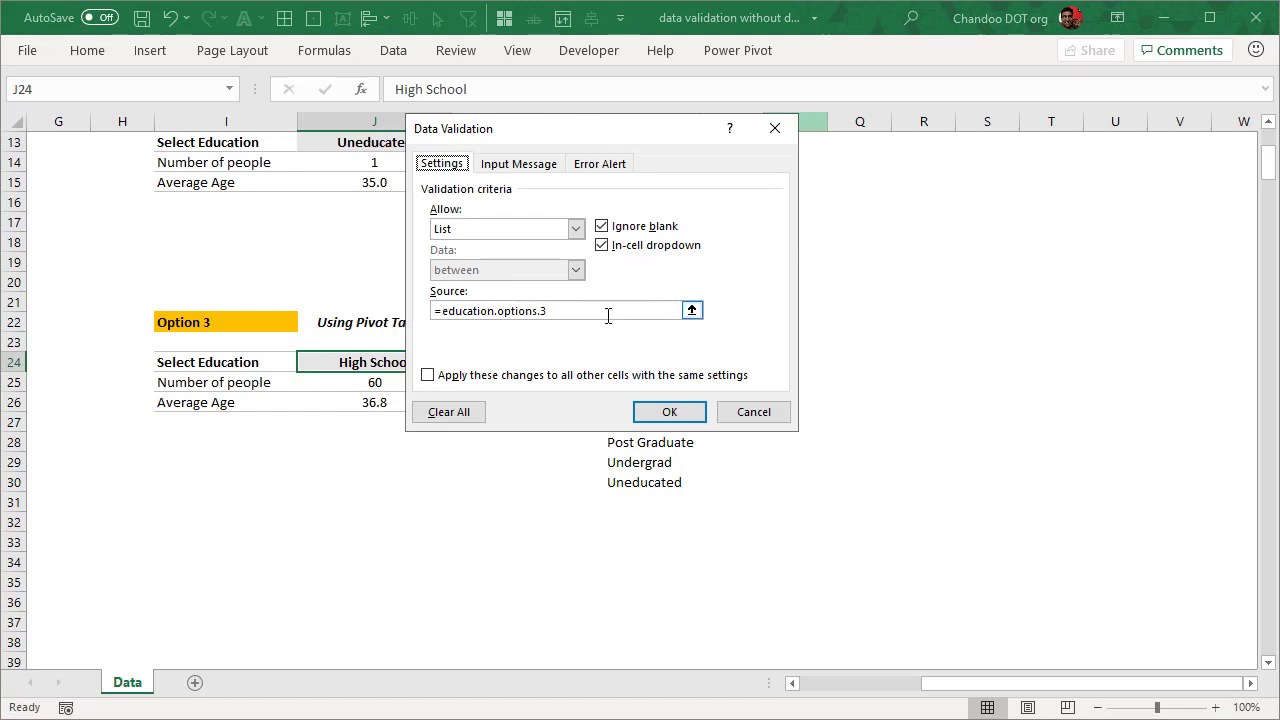
{"action": "left_click", "coordinate": [762, 413]}
{"action": "left_click", "coordinate": [461, 363]}
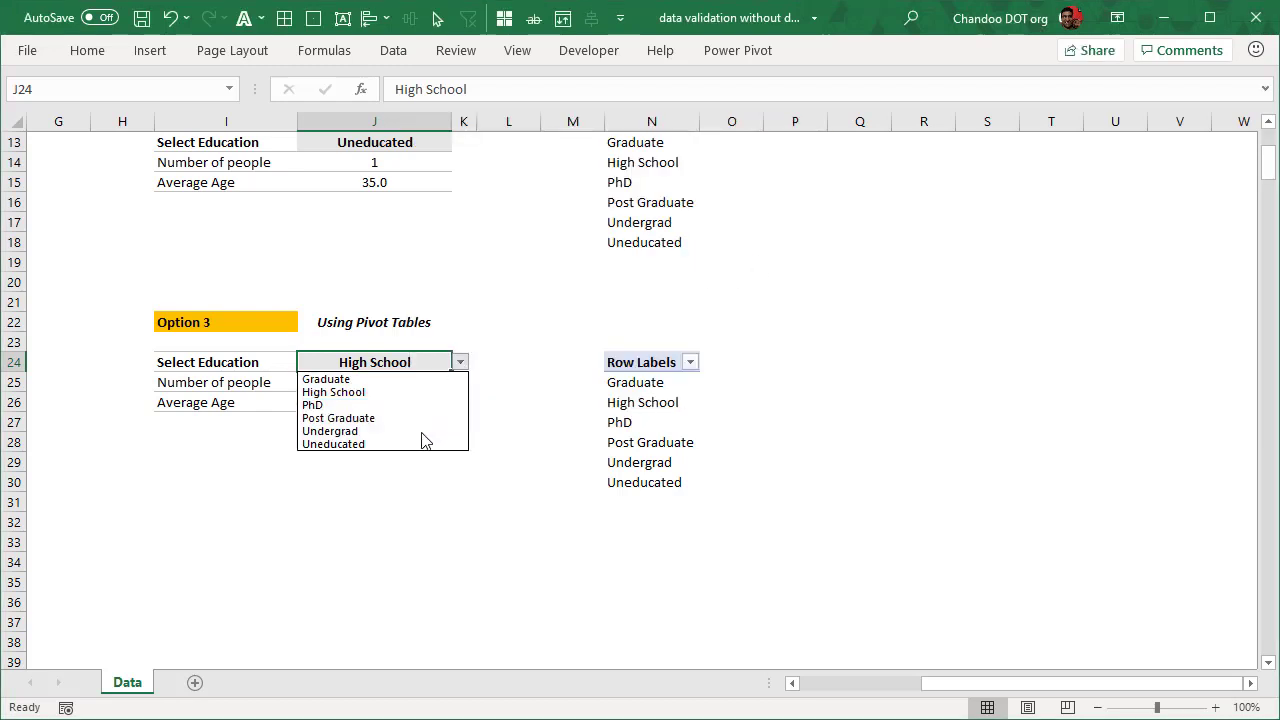
{"action": "left_click", "coordinate": [423, 418]}
{"action": "left_click", "coordinate": [461, 364]}
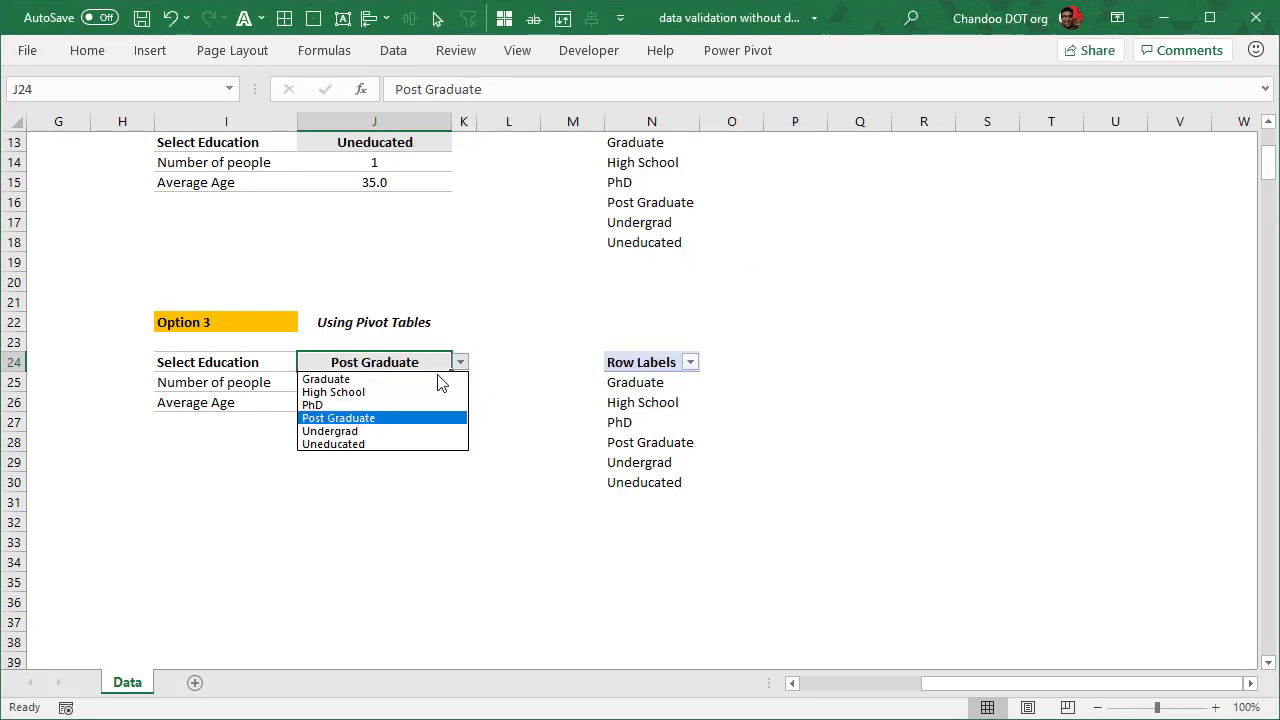
{"action": "left_click", "coordinate": [428, 393]}
{"action": "left_click", "coordinate": [426, 382]}
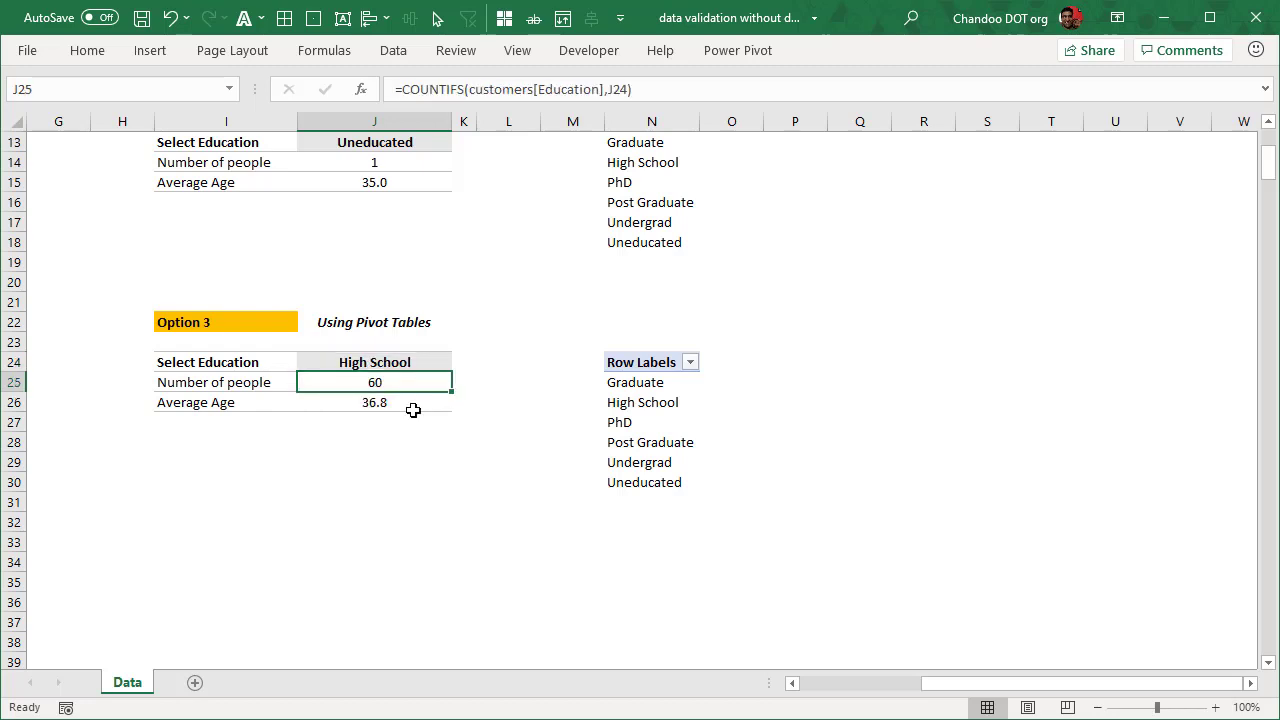
{"action": "left_click", "coordinate": [418, 407]}
{"action": "scroll", "coordinate": [855, 664], "scroll_direction": "left", "scroll_amount": 3}
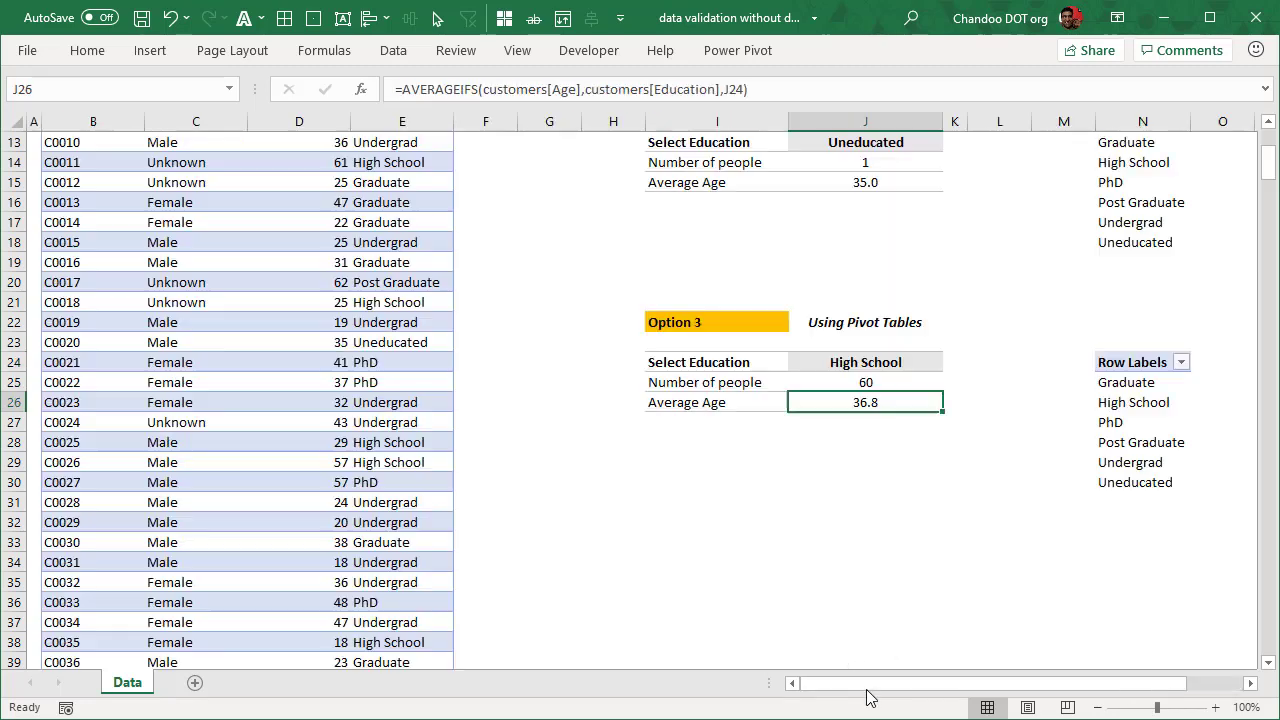
{"action": "scroll", "coordinate": [823, 611], "scroll_direction": "up", "scroll_amount": 4}
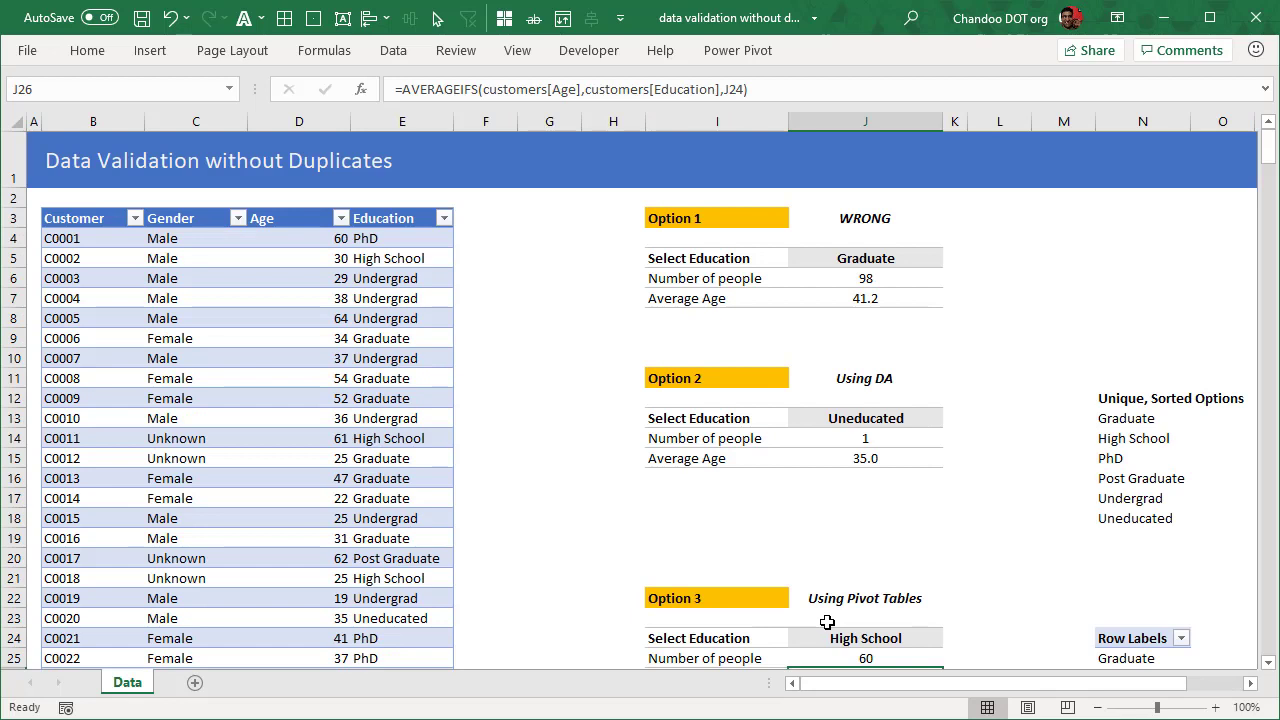